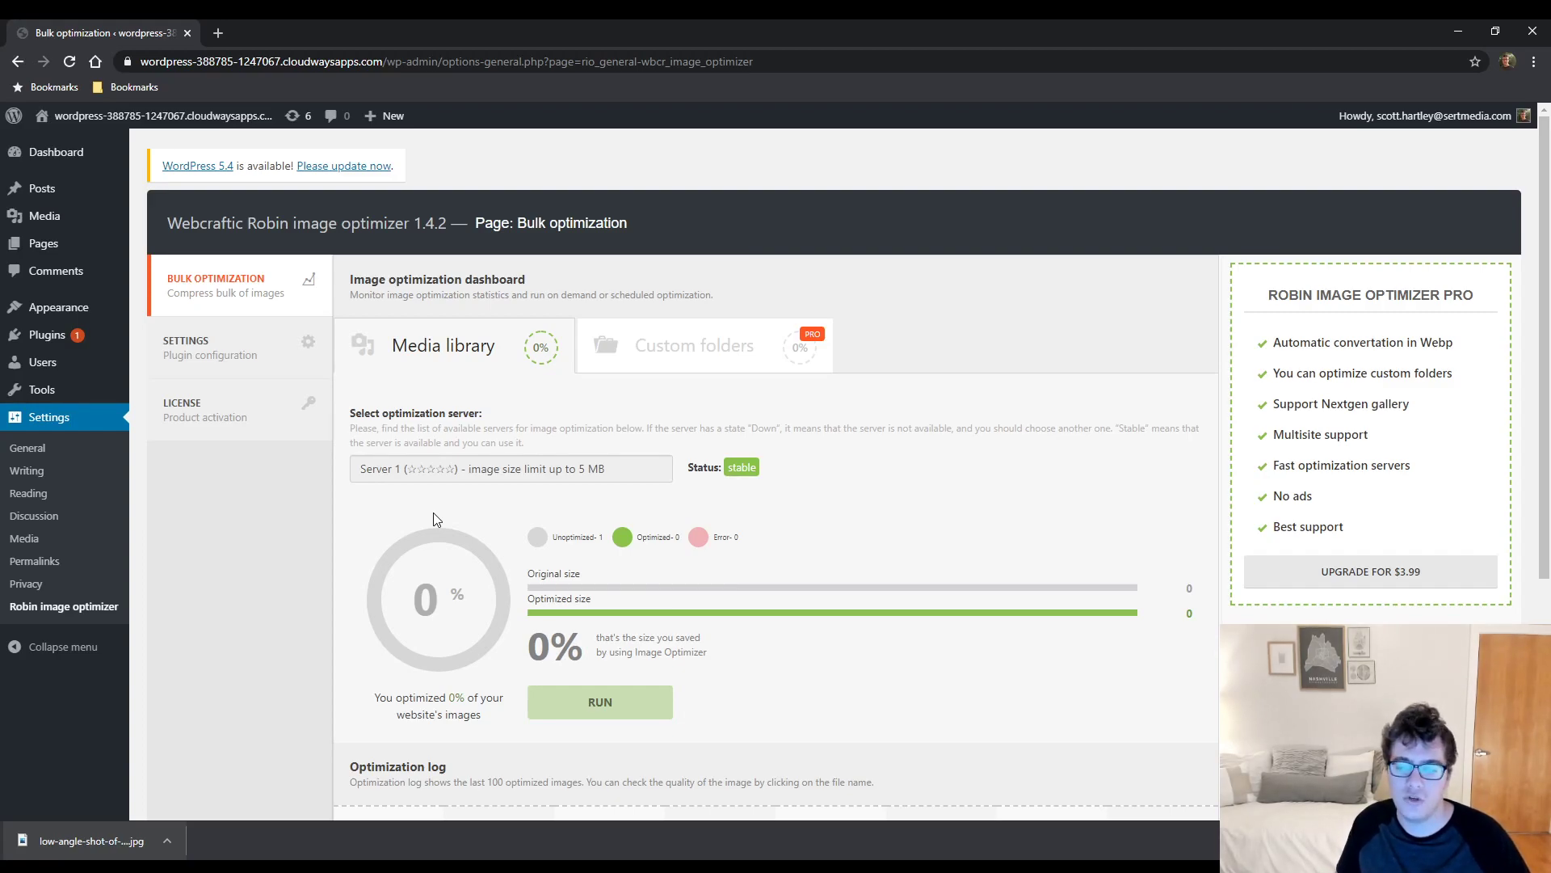
# Step: Open the Robin image optimizer Settings tab, showing Main Settings with Server 1 and Lossless mode
pyautogui.scroll(-4, 433, 513)
pyautogui.scroll(3, 433, 512)
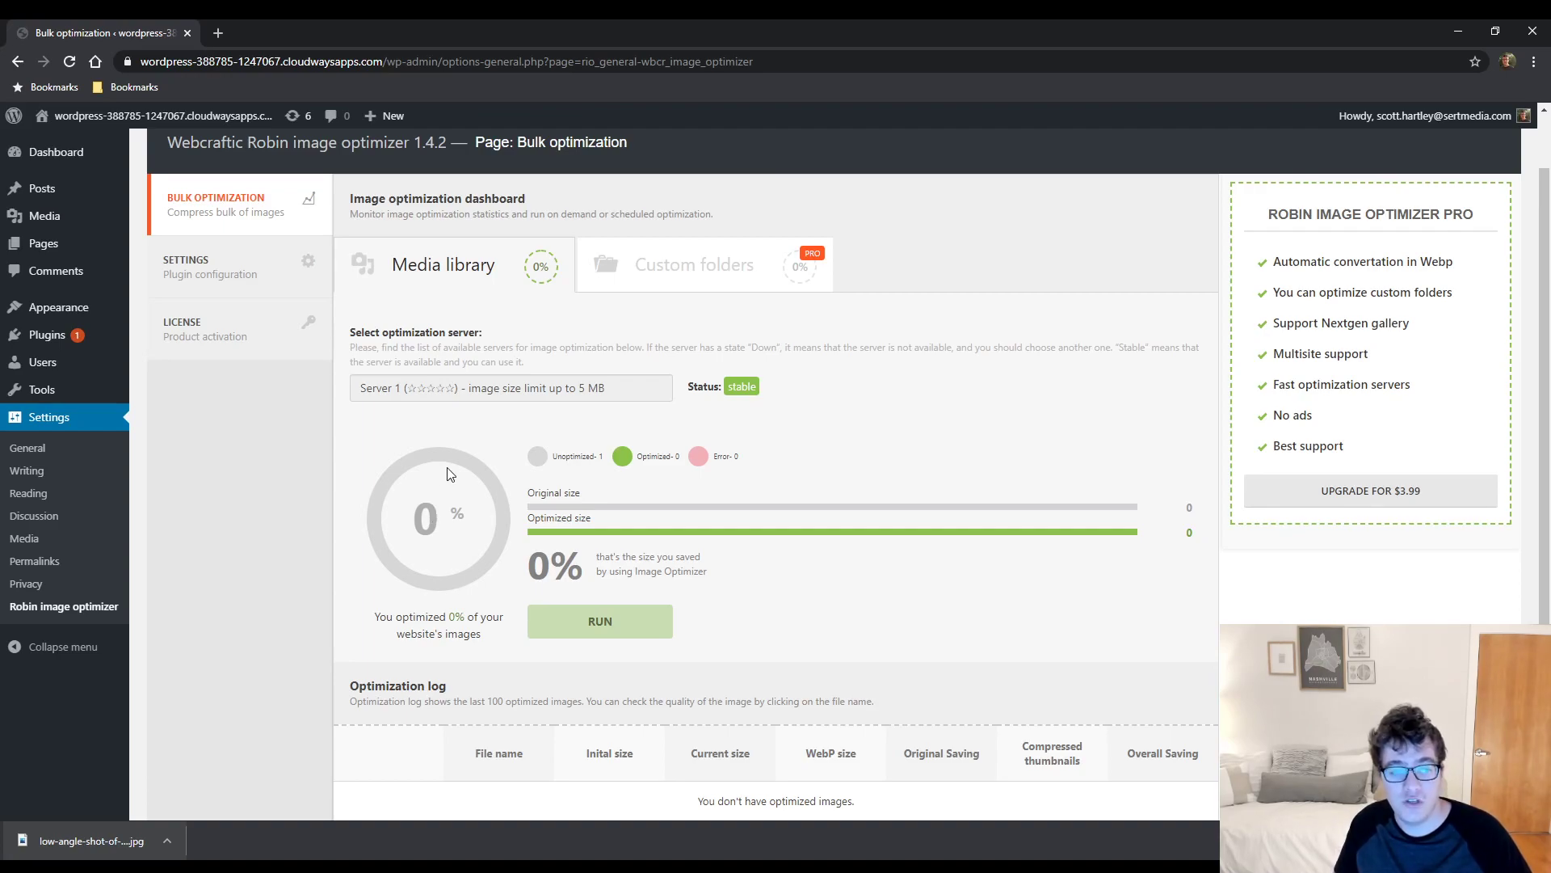
pyautogui.scroll(1, 557, 392)
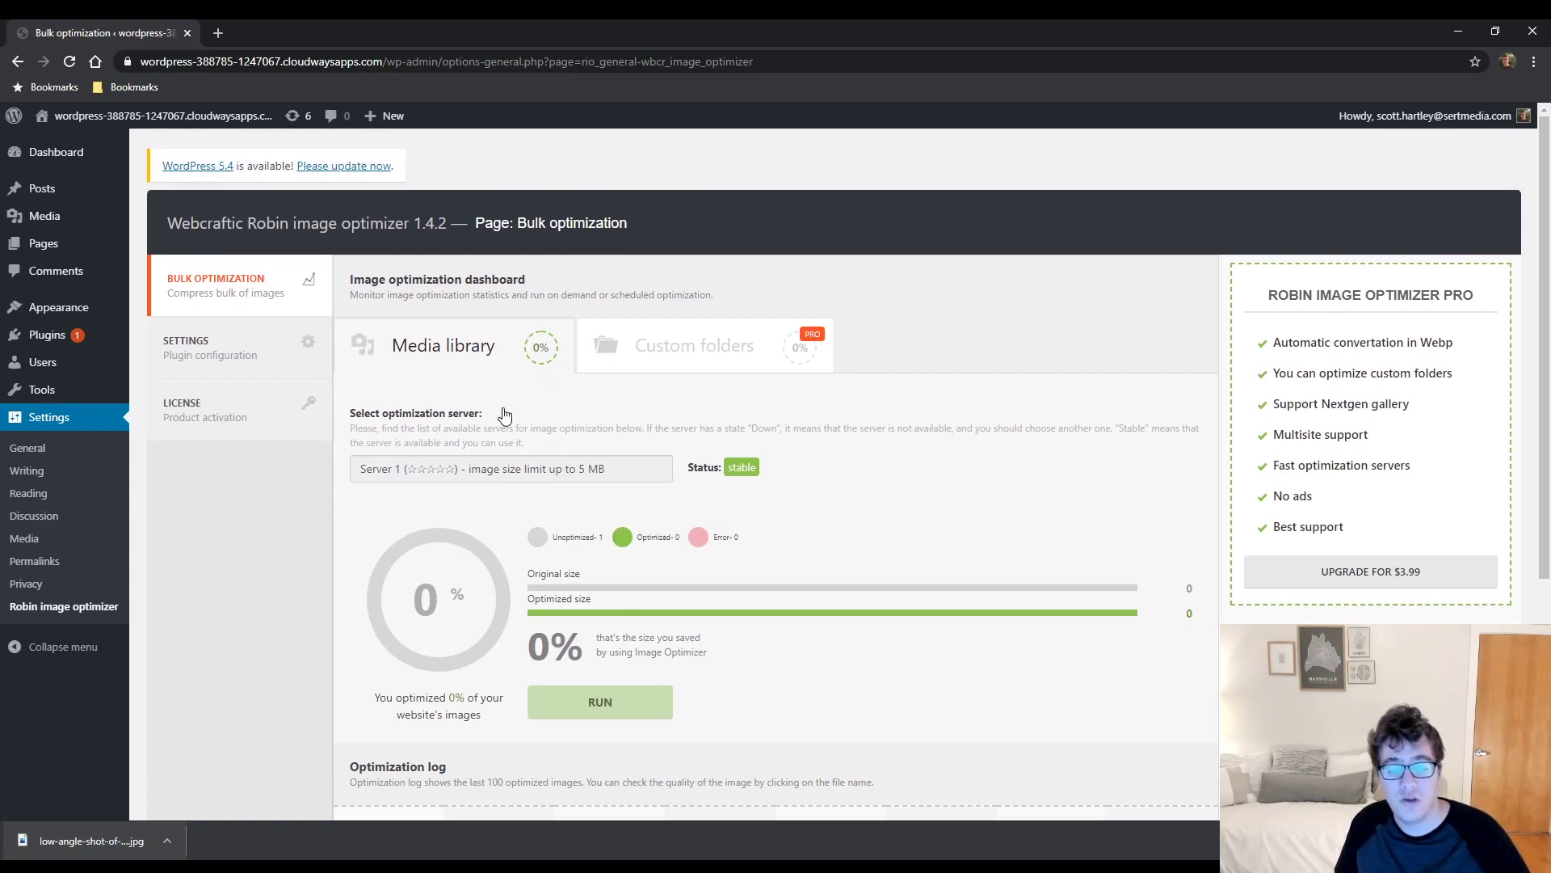
pyautogui.scroll(-4, 503, 412)
pyautogui.scroll(3, 460, 420)
pyautogui.scroll(1, 415, 450)
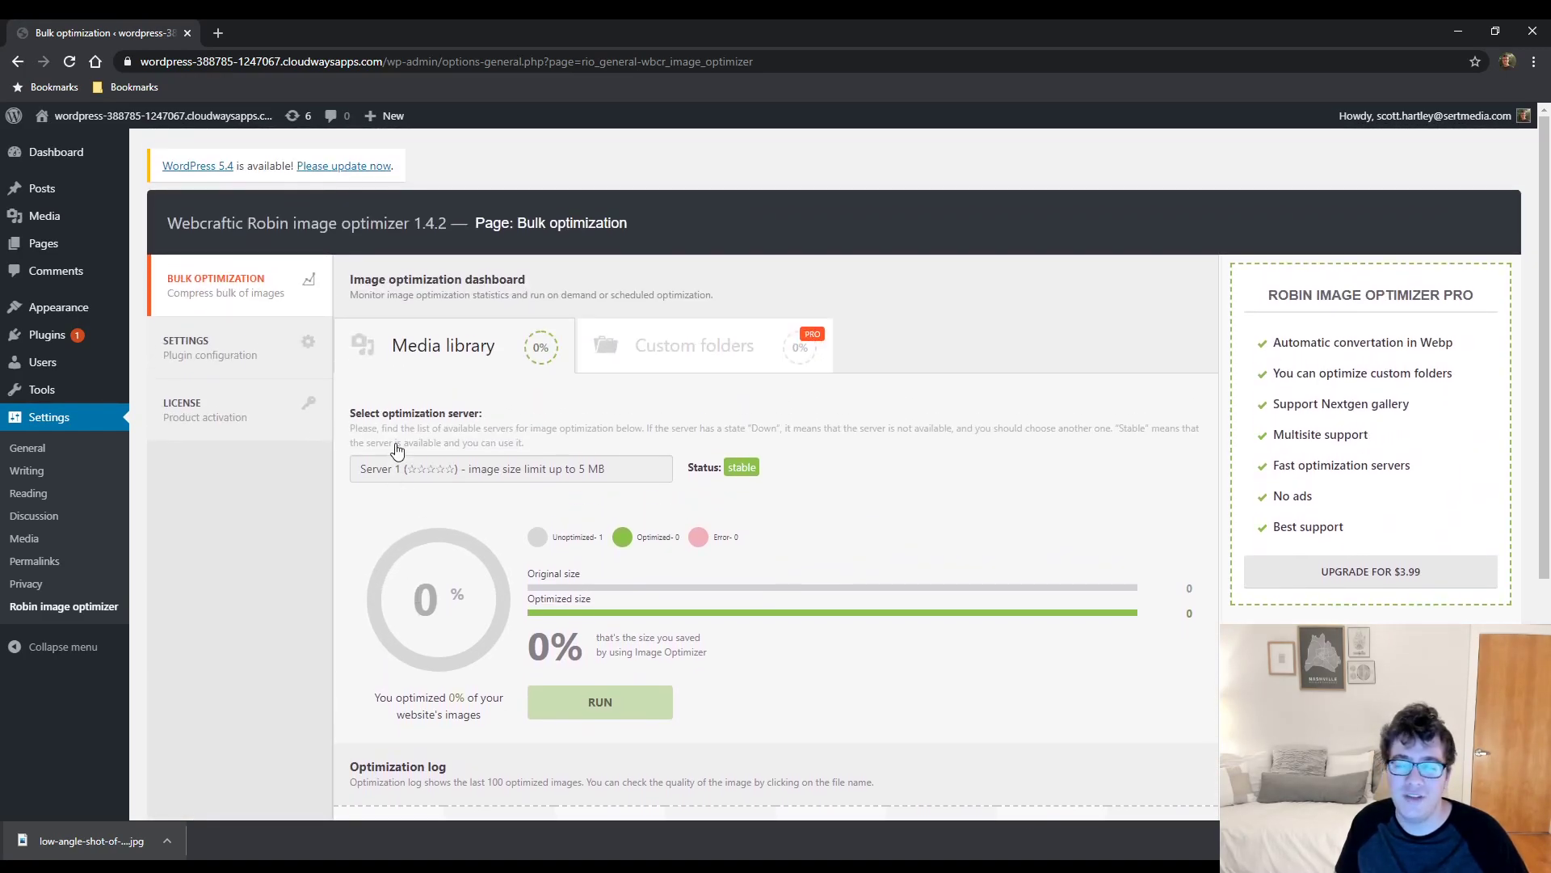
pyautogui.click(240, 356)
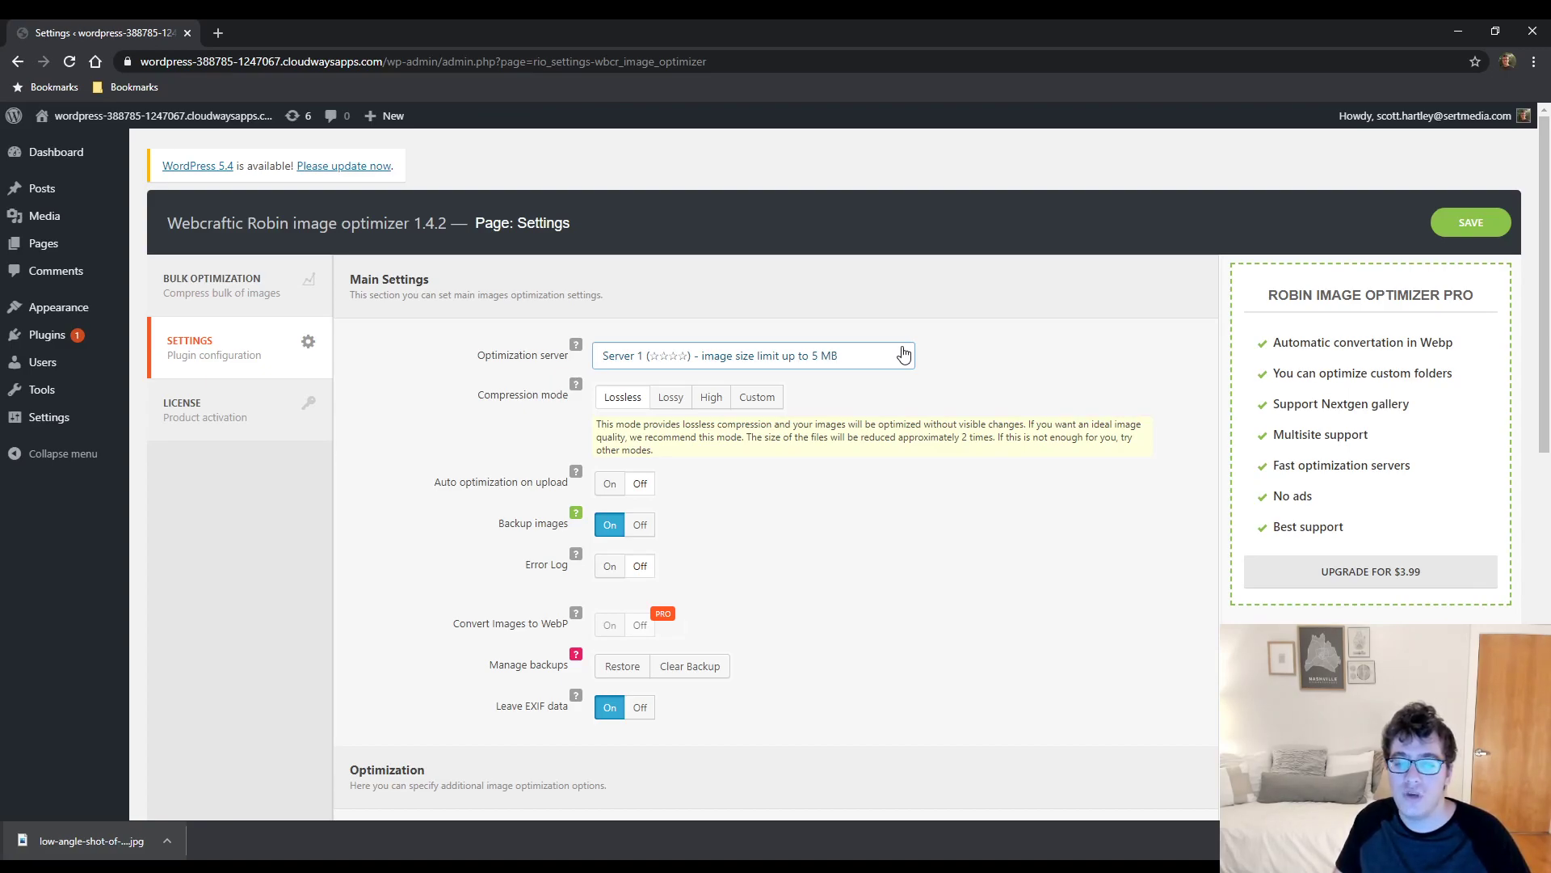
pyautogui.click(848, 409)
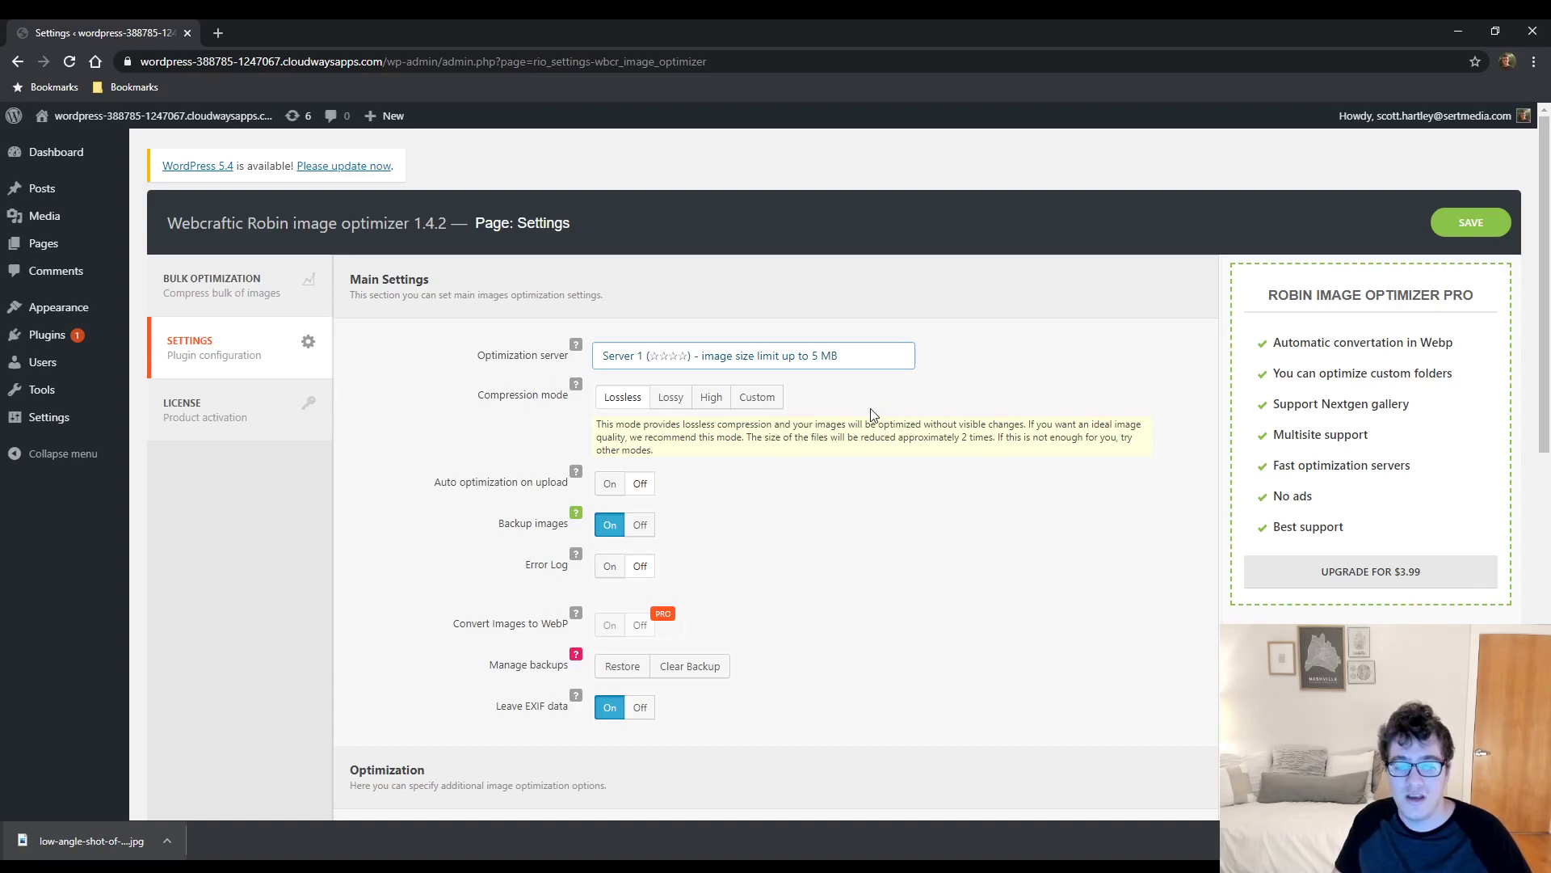
pyautogui.click(951, 331)
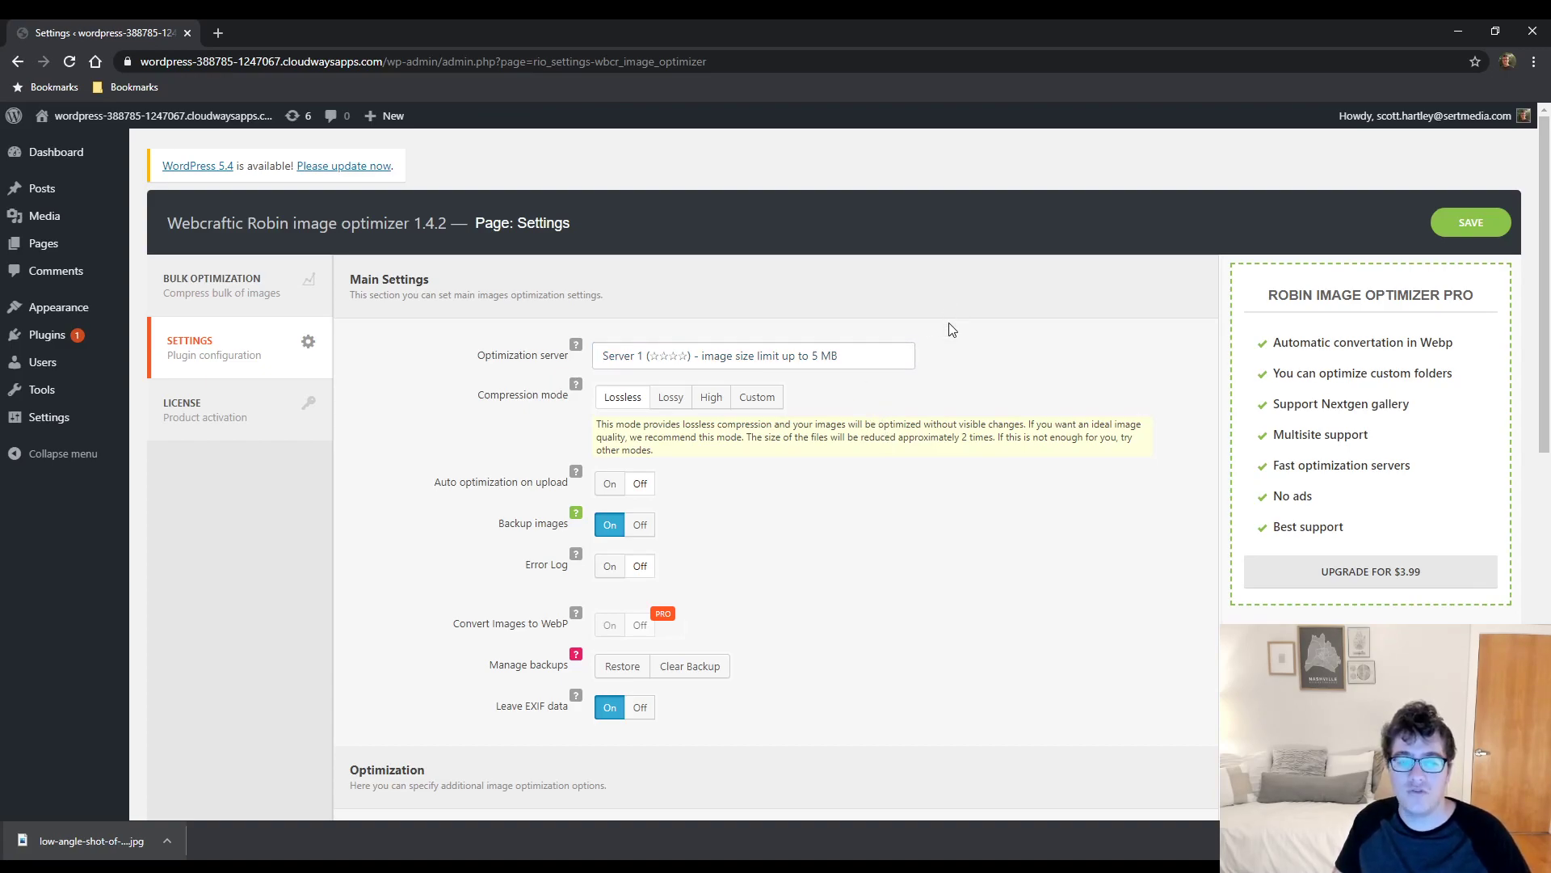
pyautogui.click(864, 359)
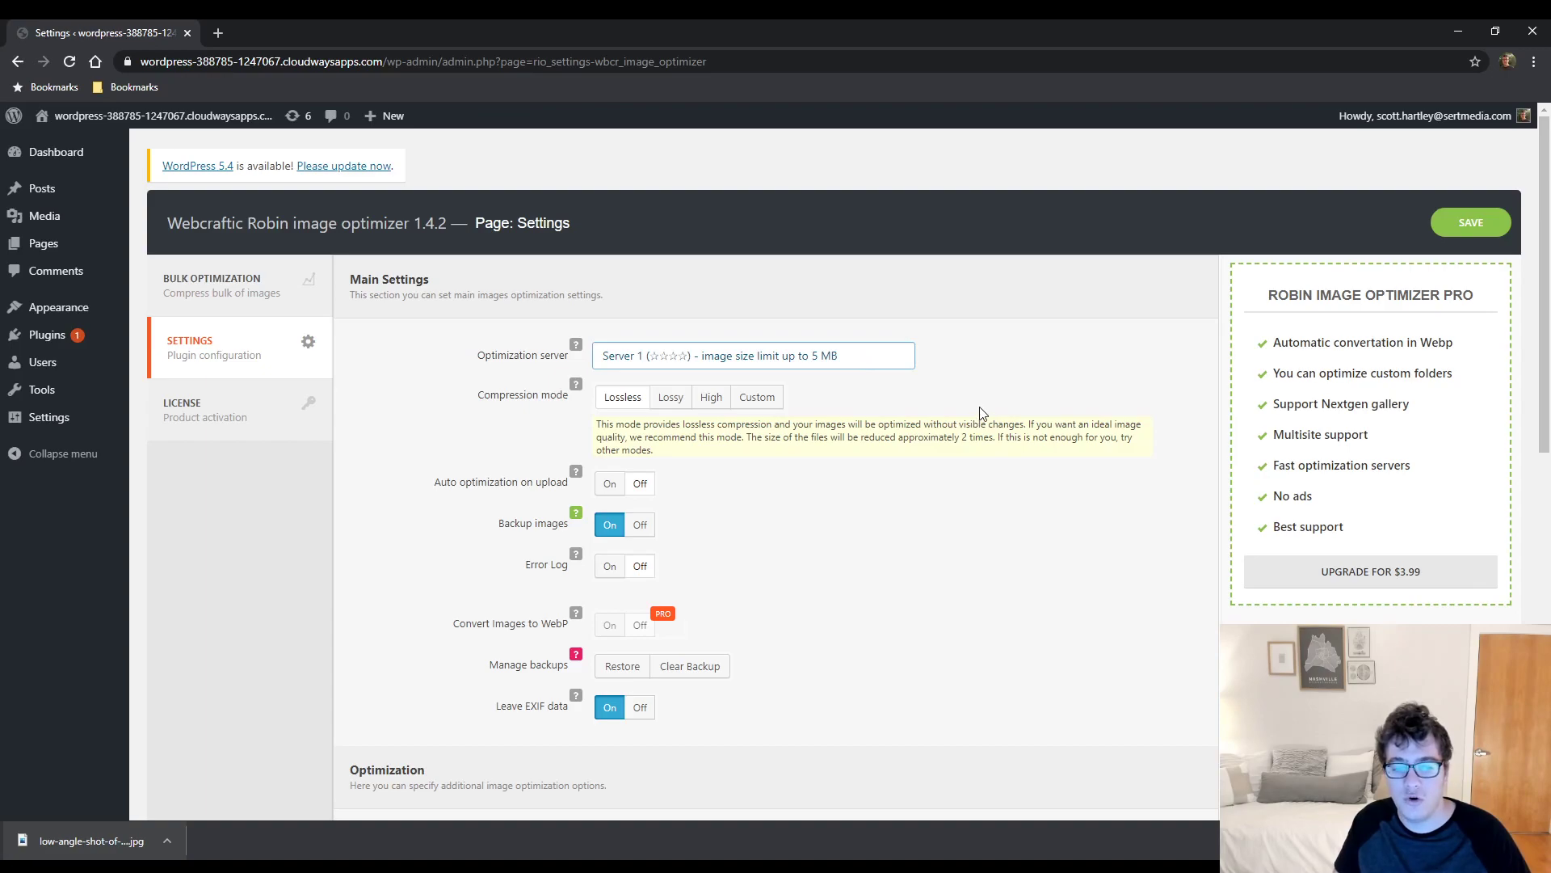
# Step: Keep Server 1, set Leave EXIF data to Off, and choose Lossy compression mode
pyautogui.click(980, 412)
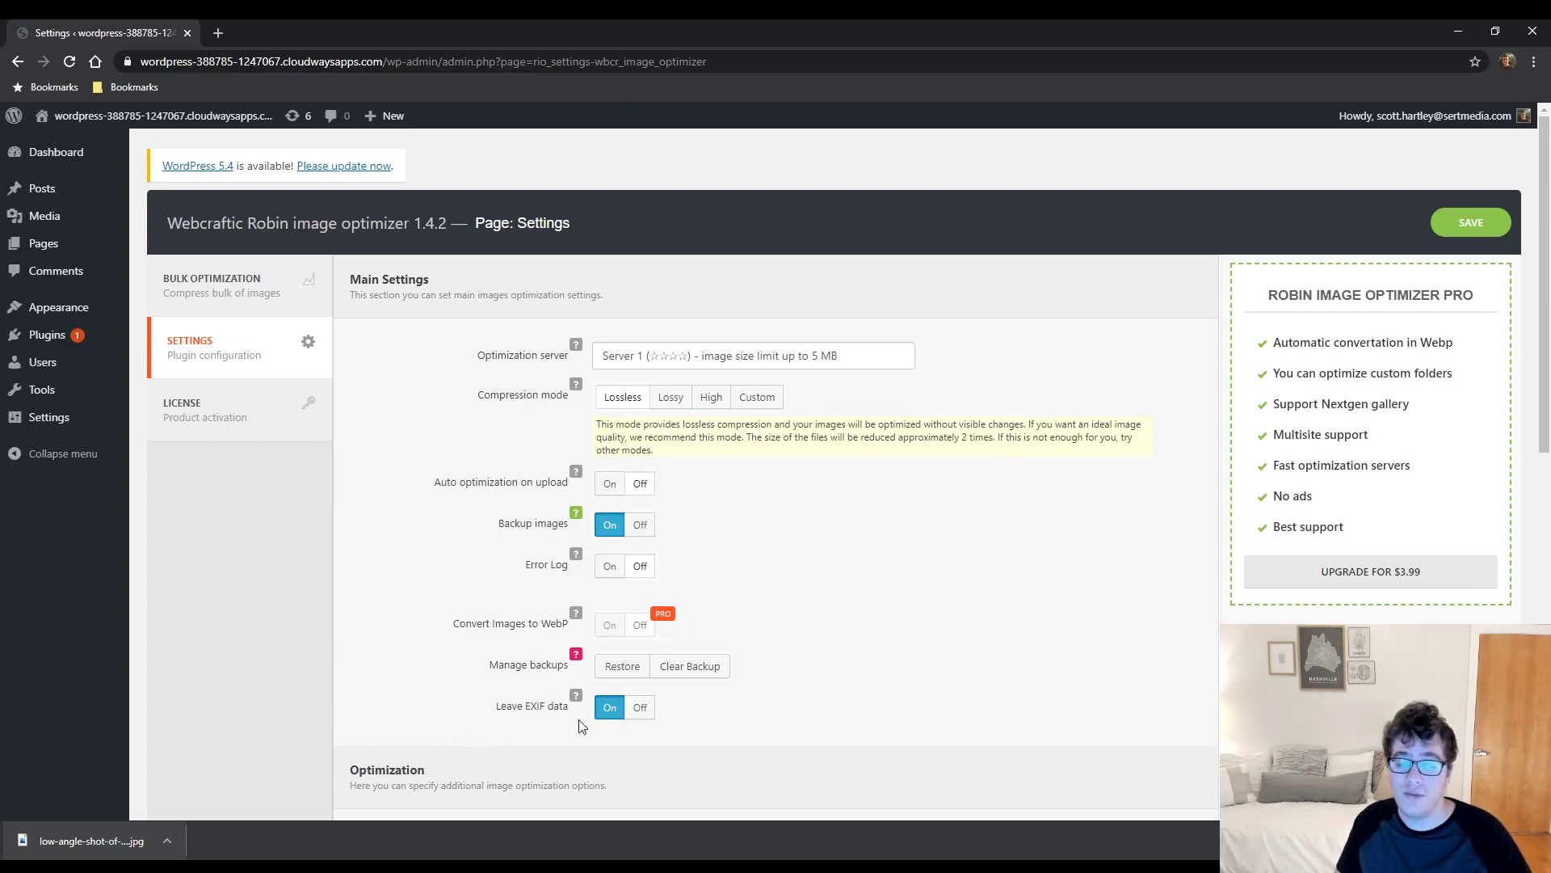
pyautogui.click(640, 708)
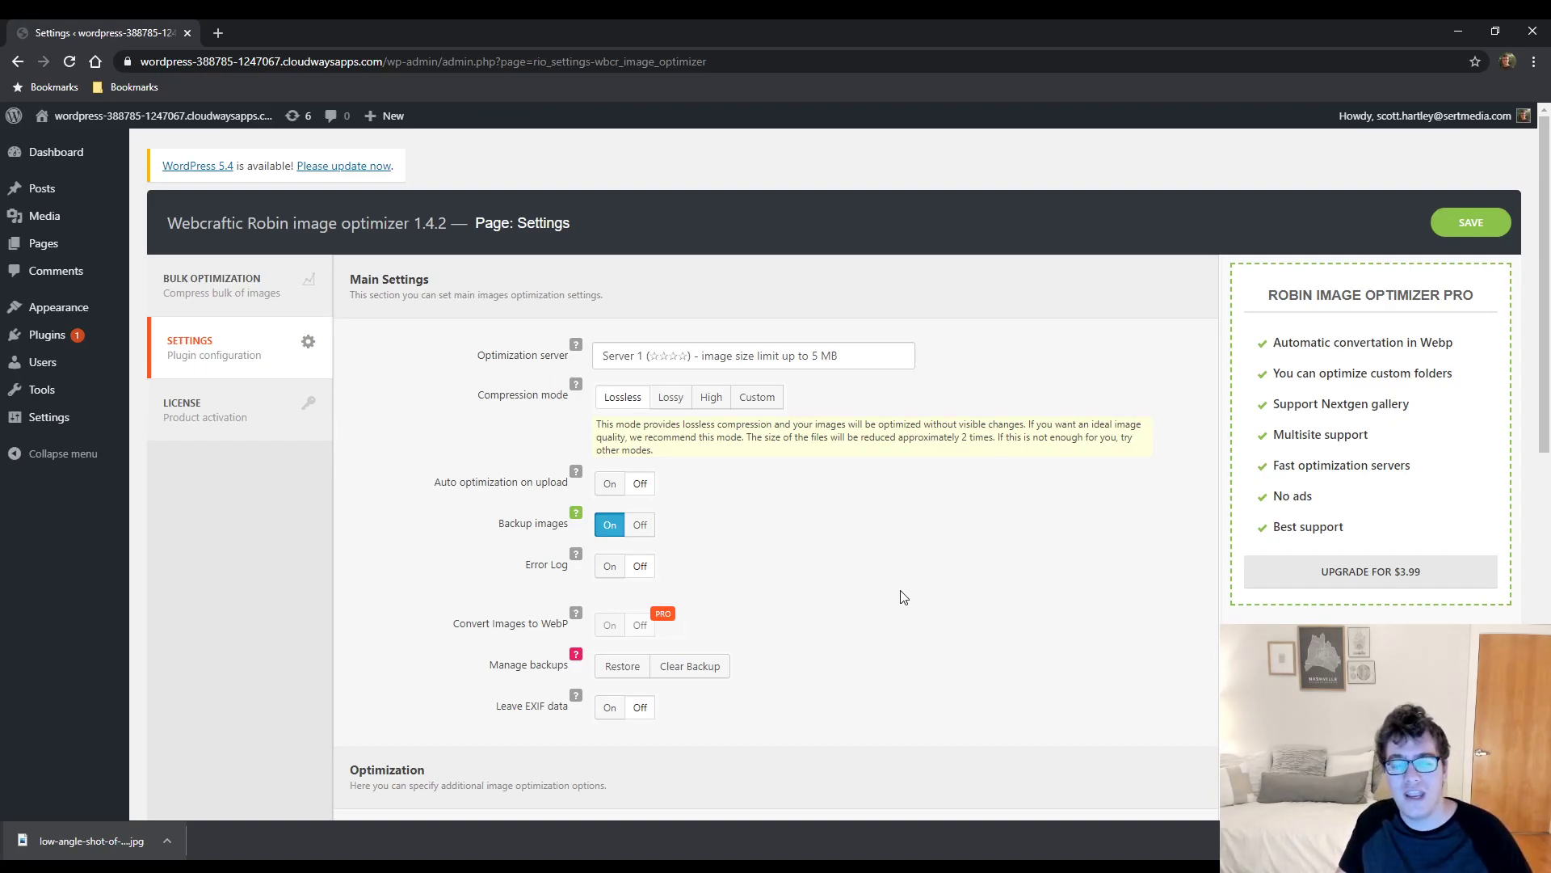
pyautogui.click(658, 396)
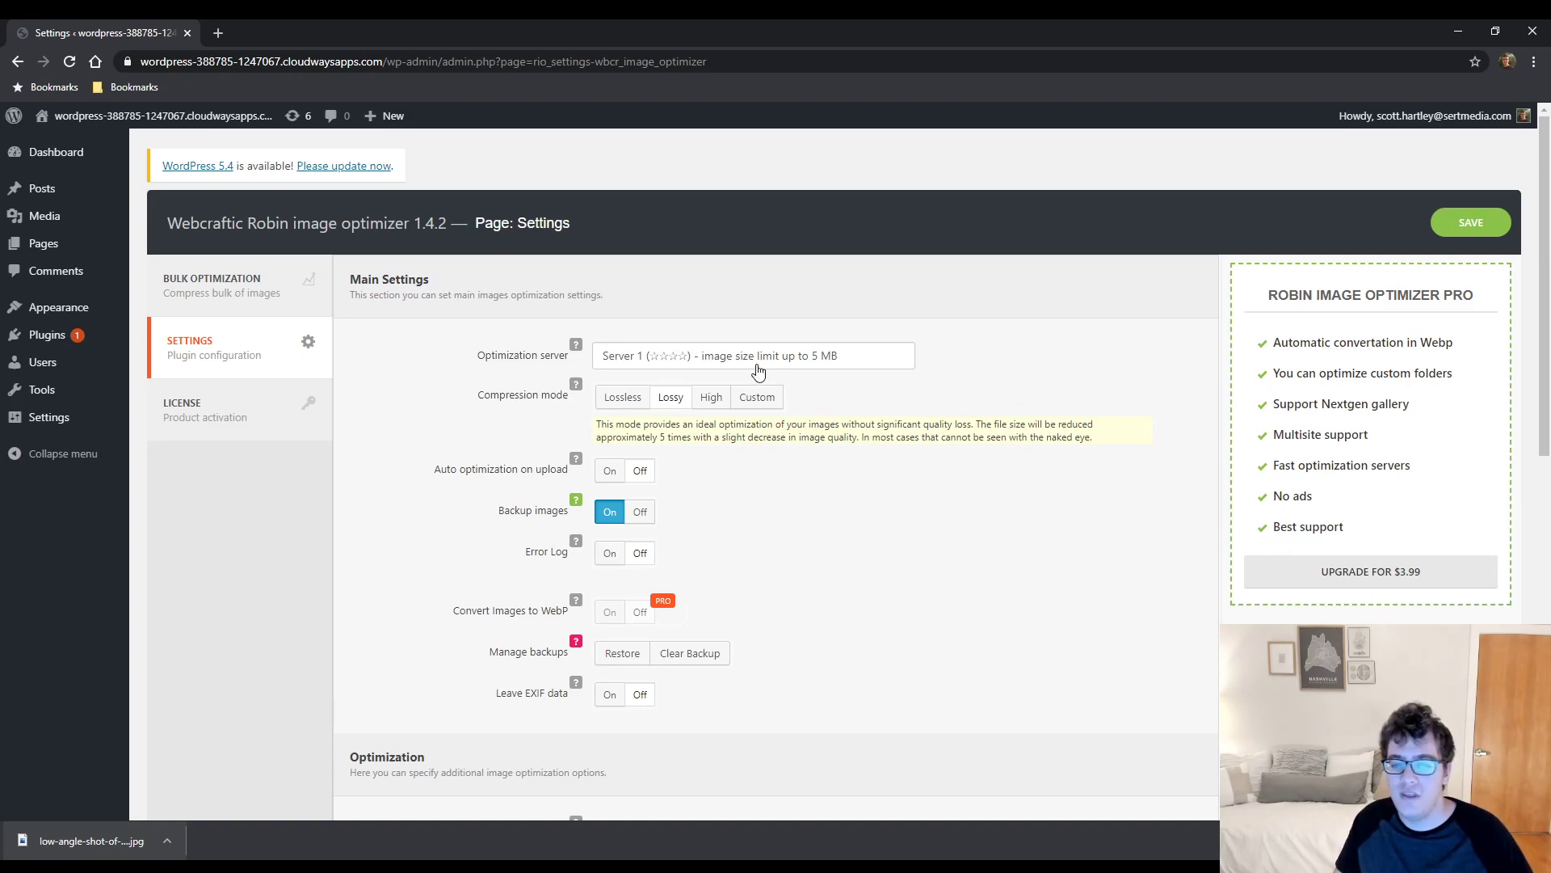
# Step: Compare the High and Lossy mode descriptions, then settle on Lossless compression
pyautogui.click(711, 397)
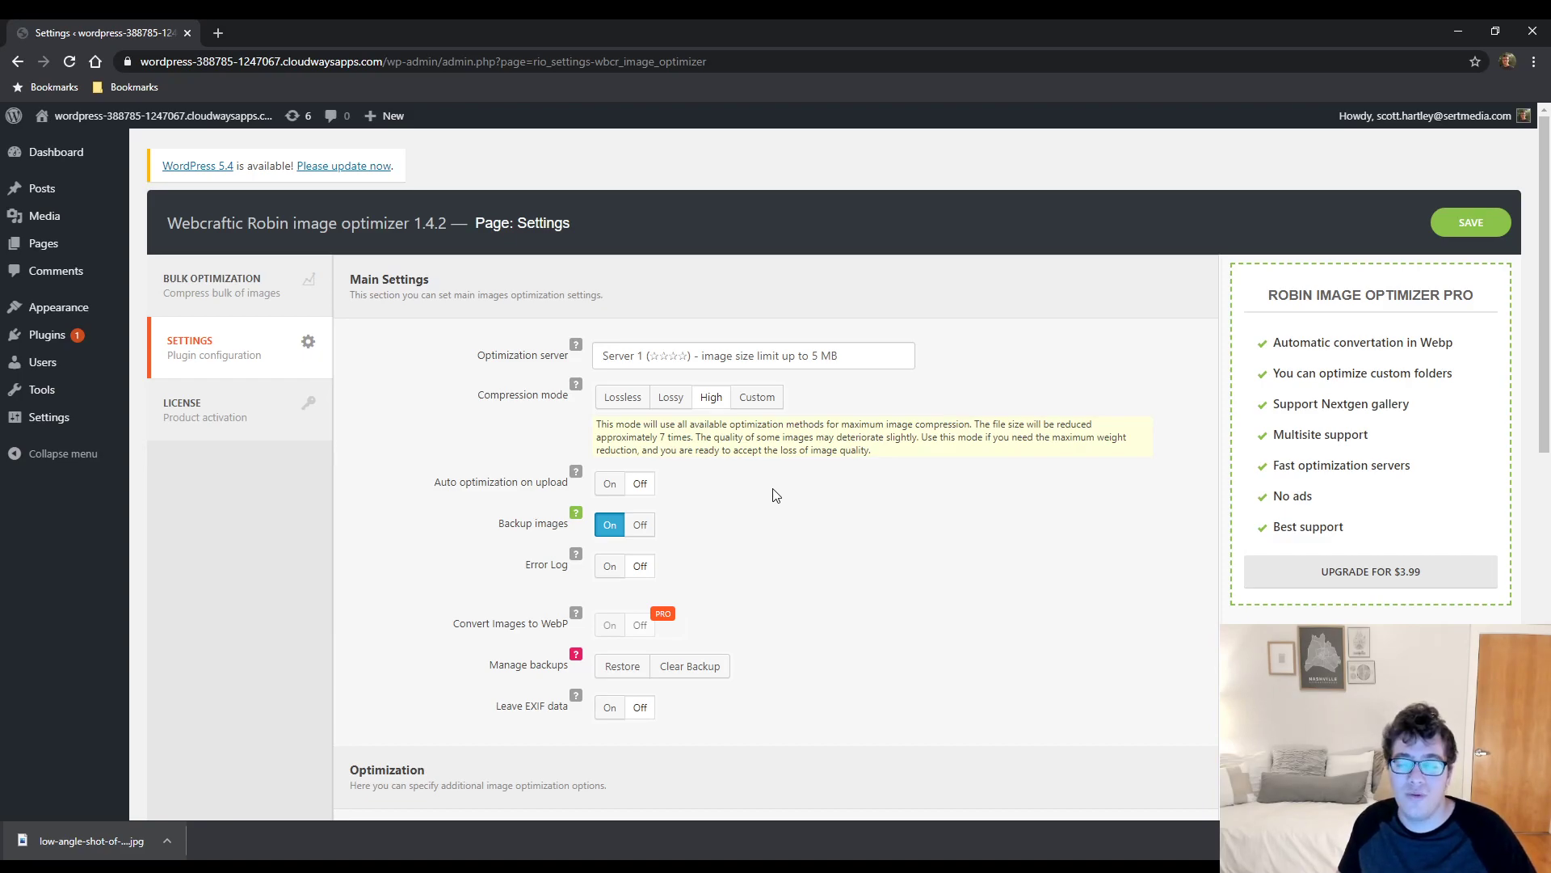
pyautogui.click(679, 404)
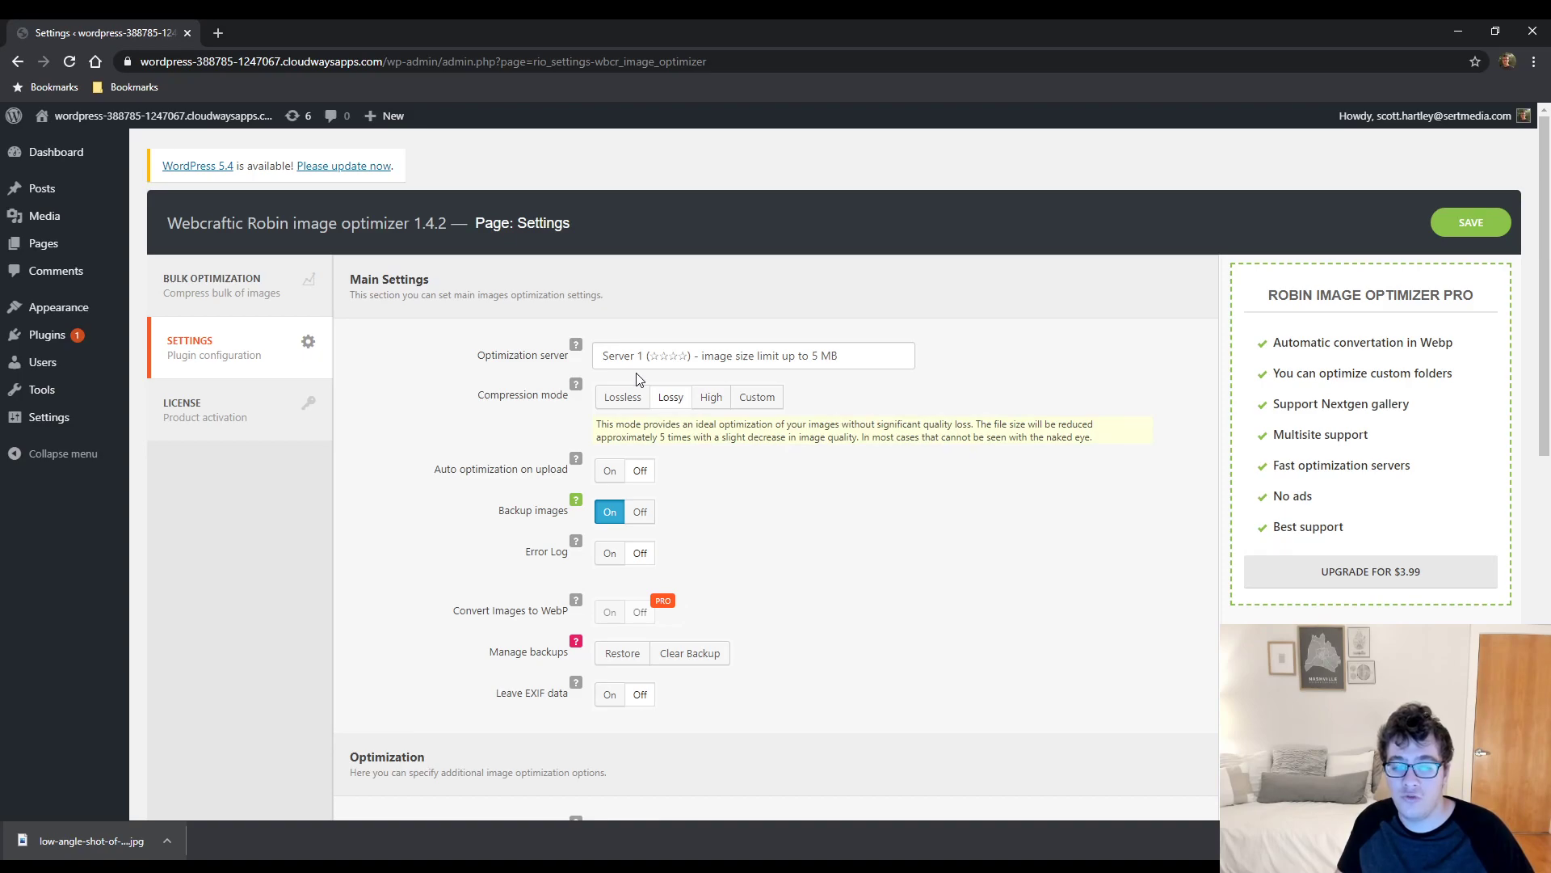
pyautogui.click(708, 398)
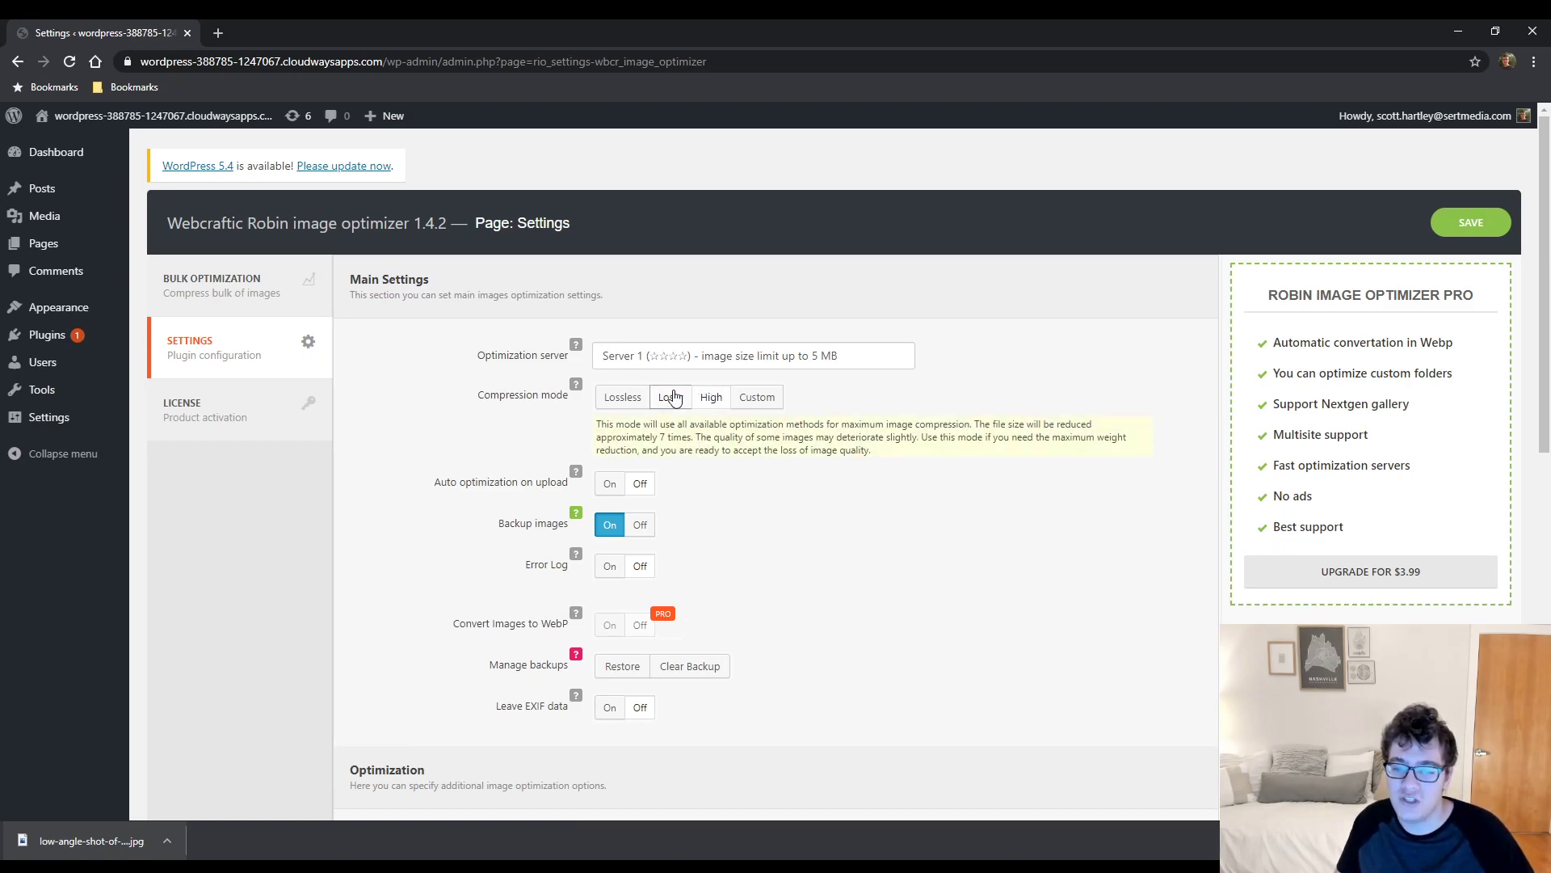
pyautogui.click(673, 397)
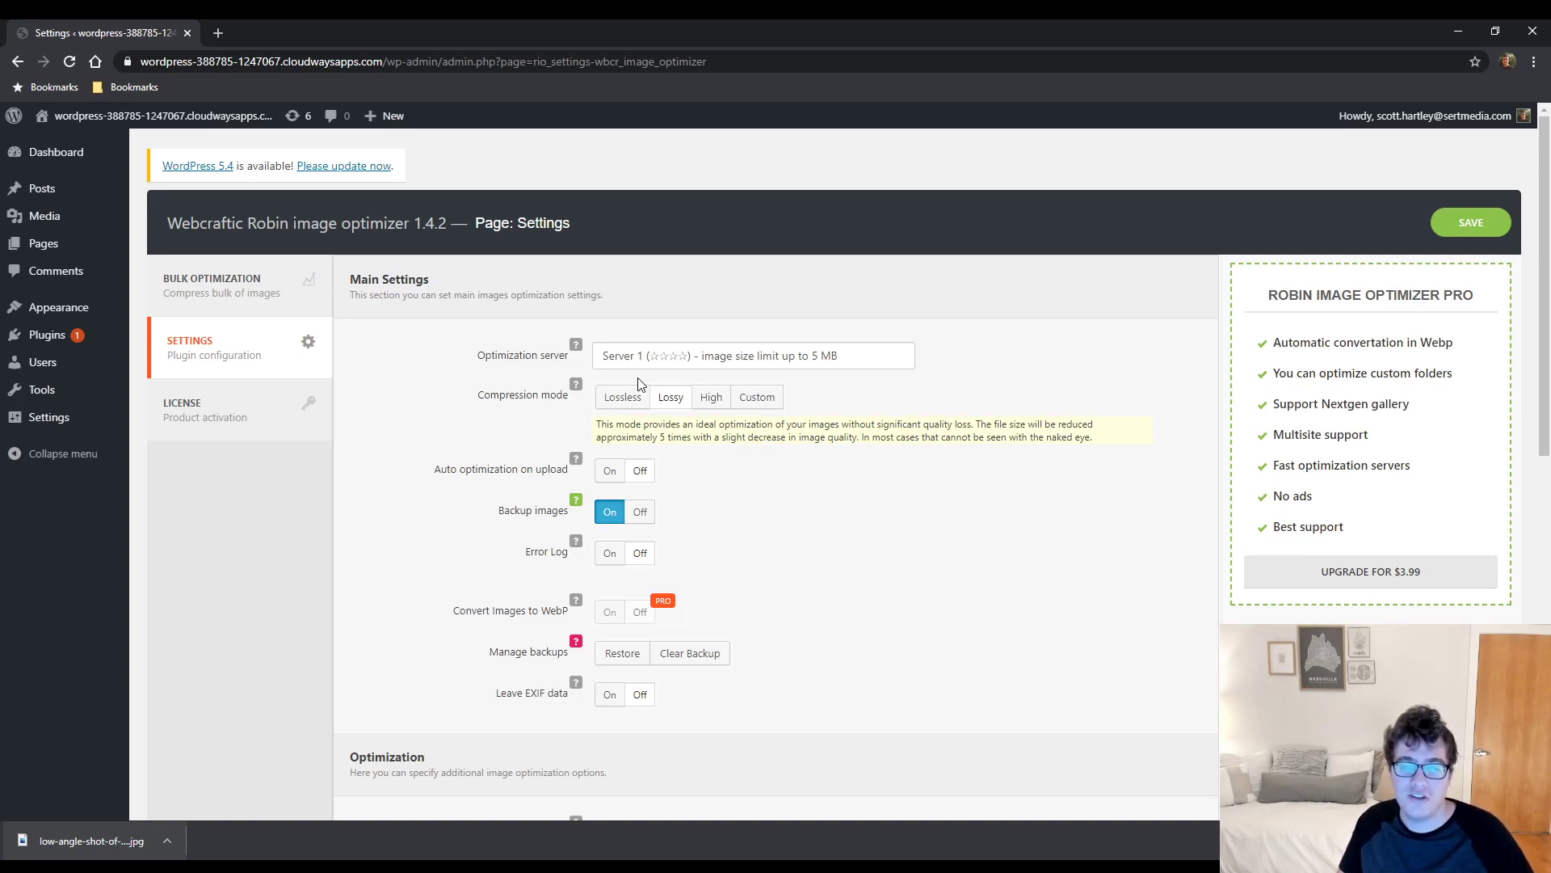
pyautogui.click(622, 396)
pyautogui.click(661, 402)
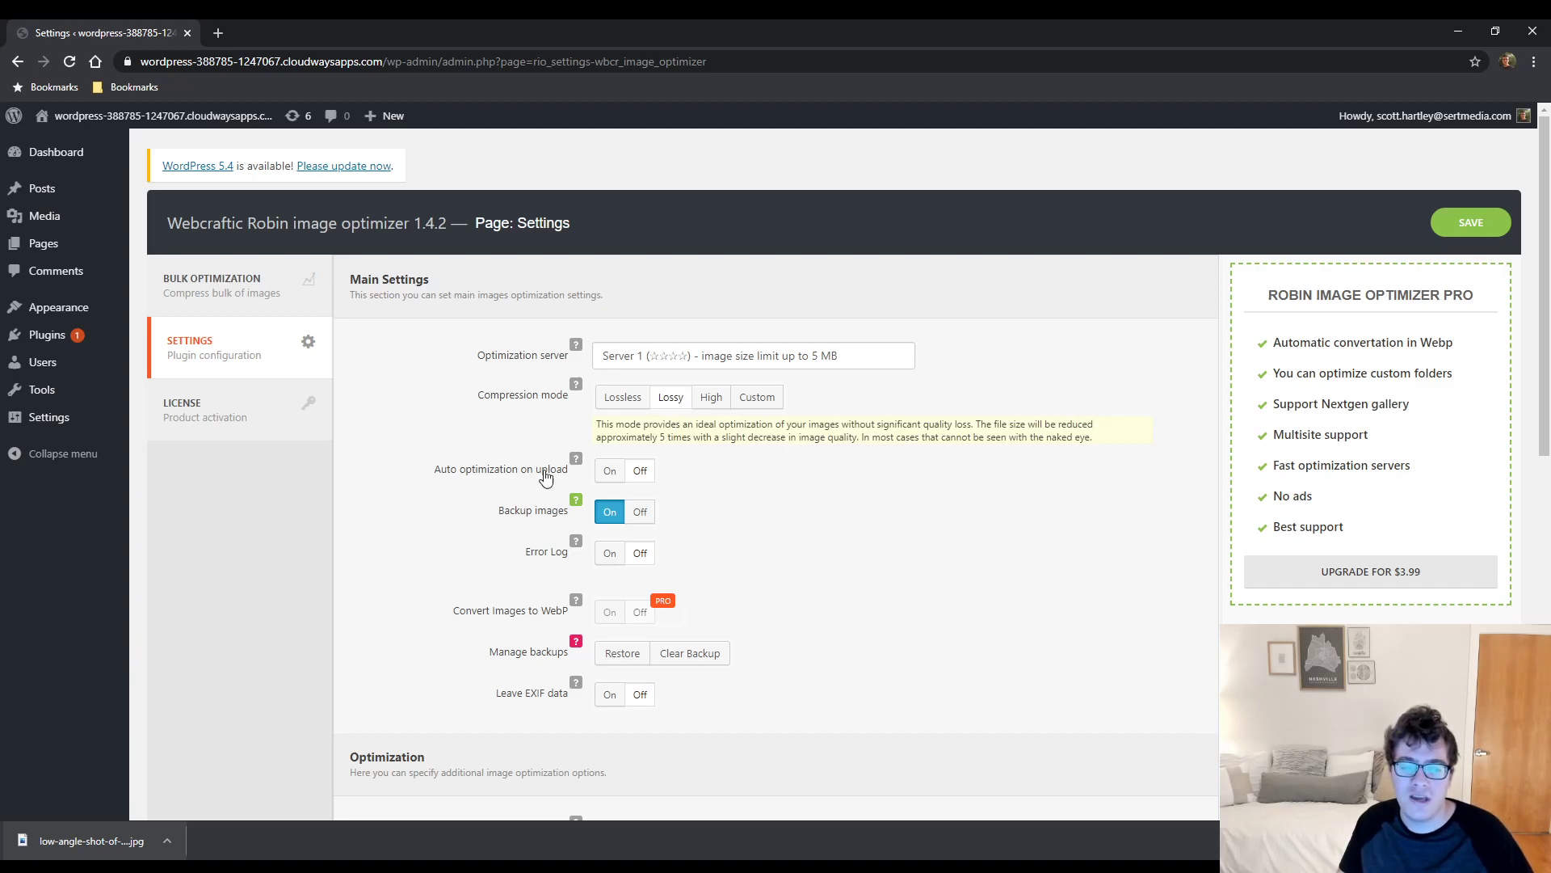
pyautogui.moveTo(574, 506)
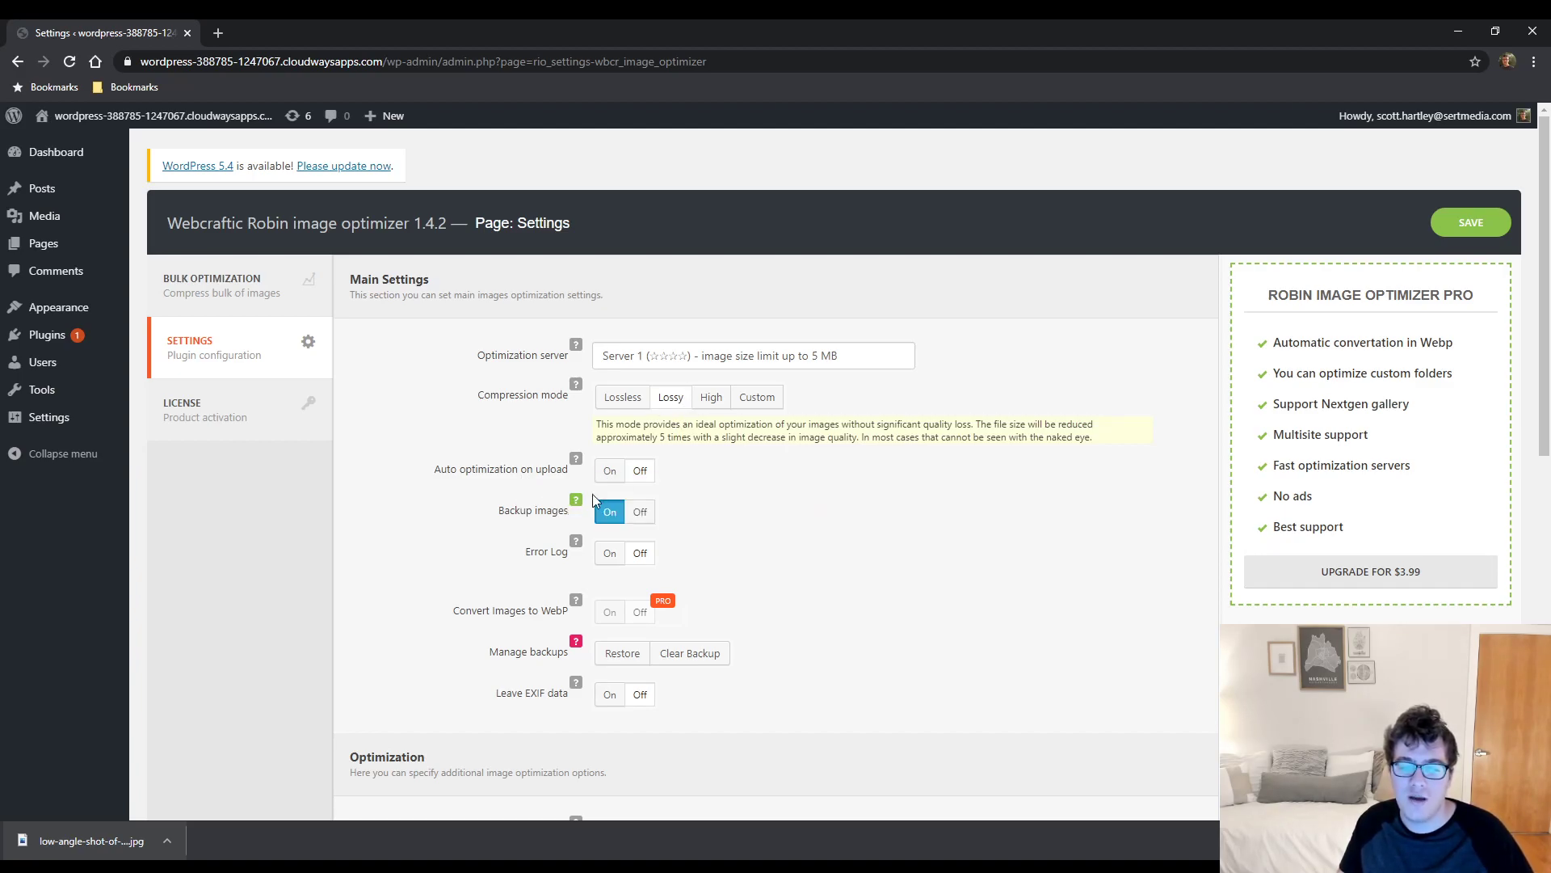
pyautogui.click(613, 404)
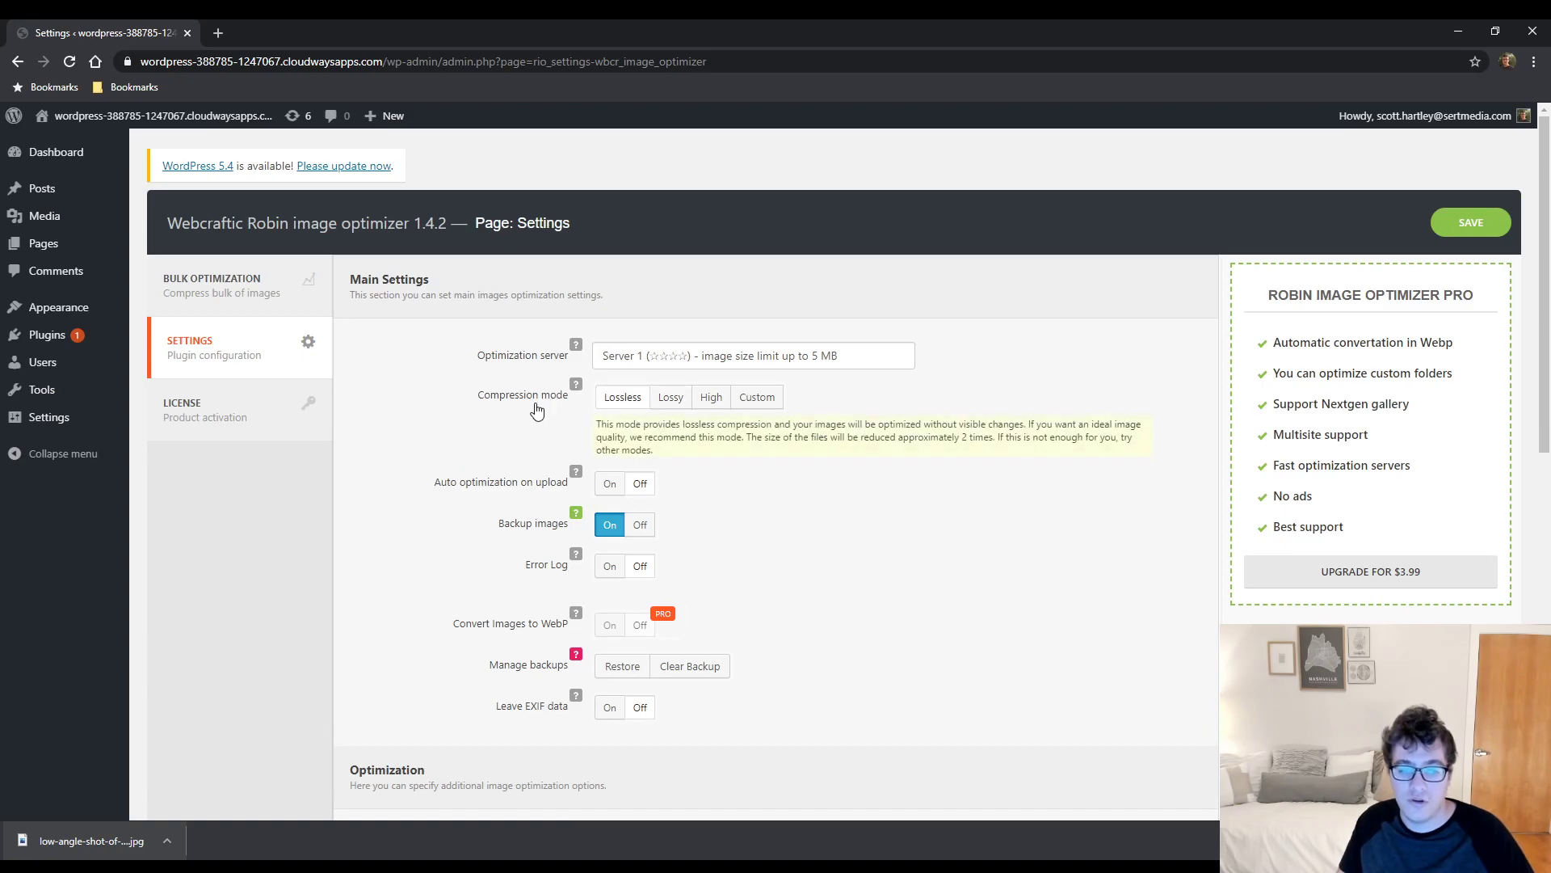
pyautogui.scroll(-3, 786, 404)
pyautogui.scroll(3, 786, 403)
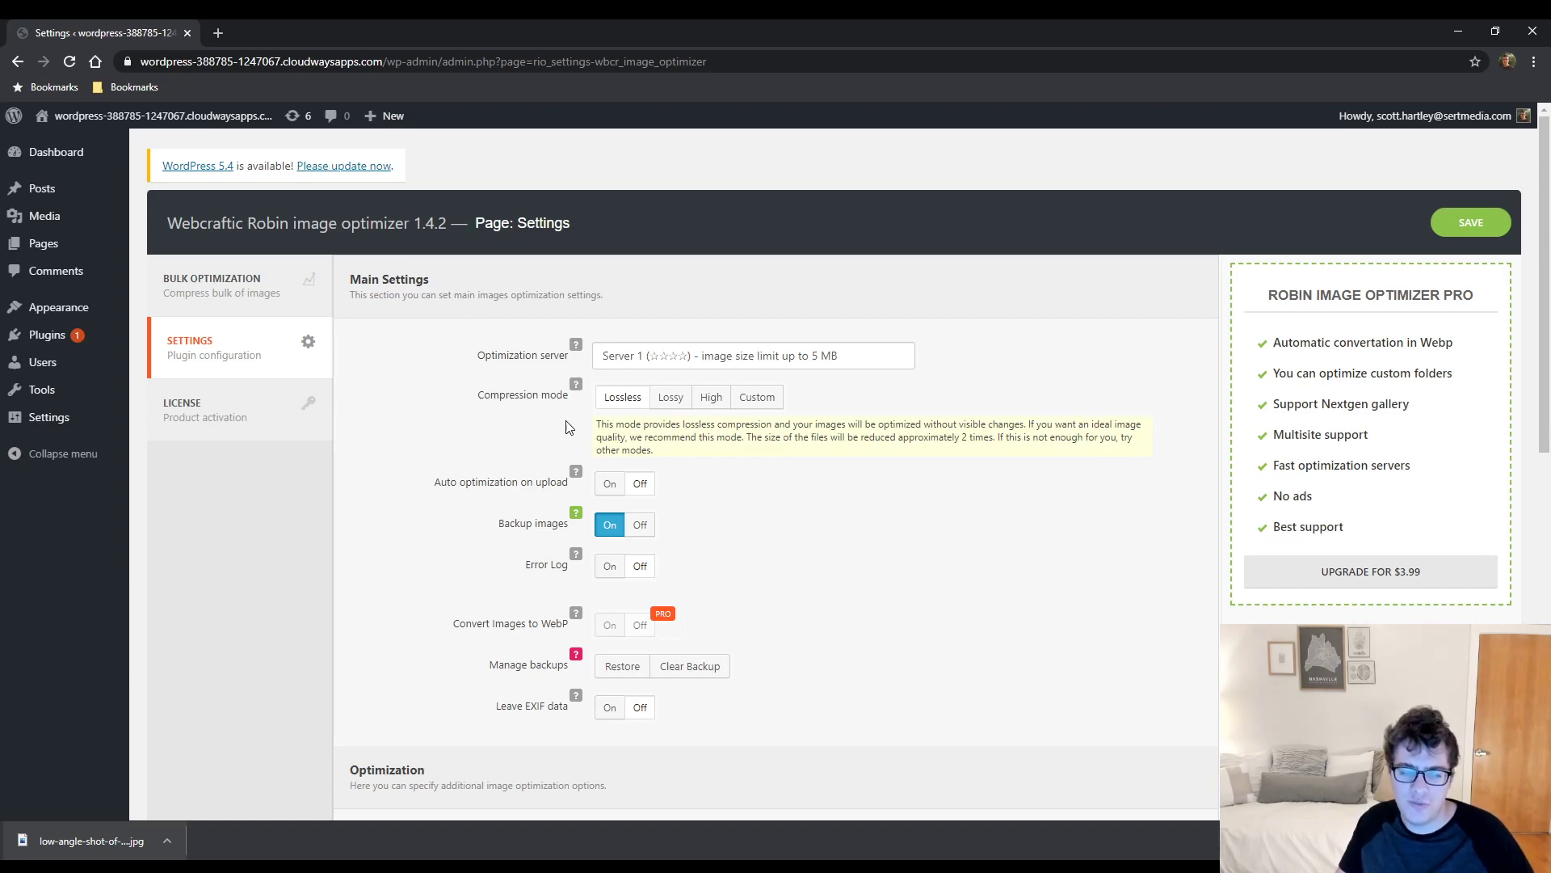
# Step: Set Auto optimization on upload to On and Backup images to Off
pyautogui.click(610, 483)
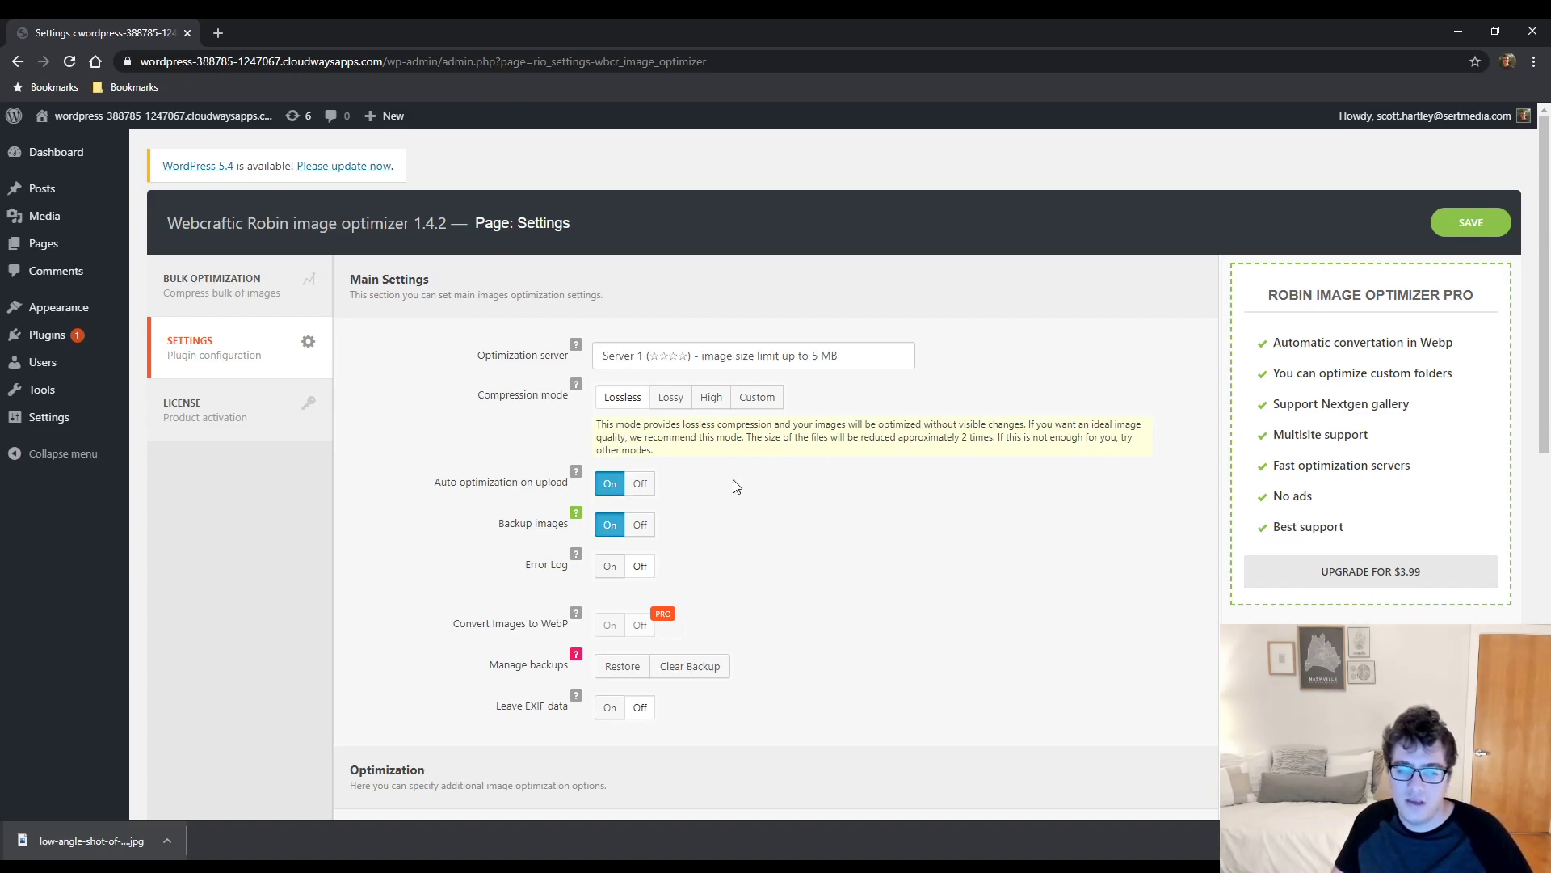
pyautogui.moveTo(575, 514)
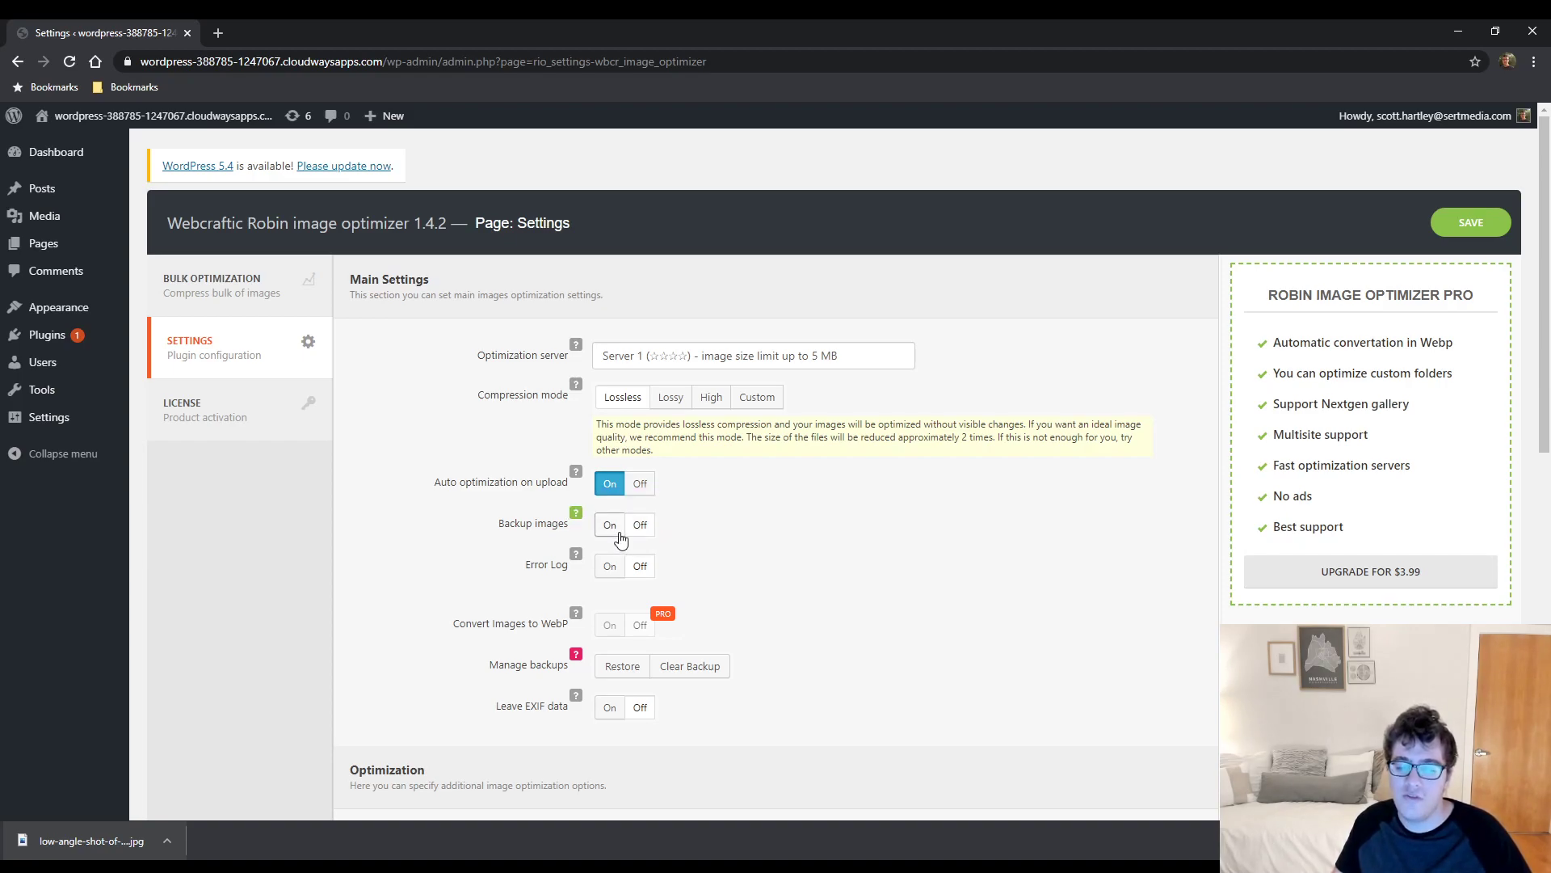
pyautogui.scroll(-2, 763, 468)
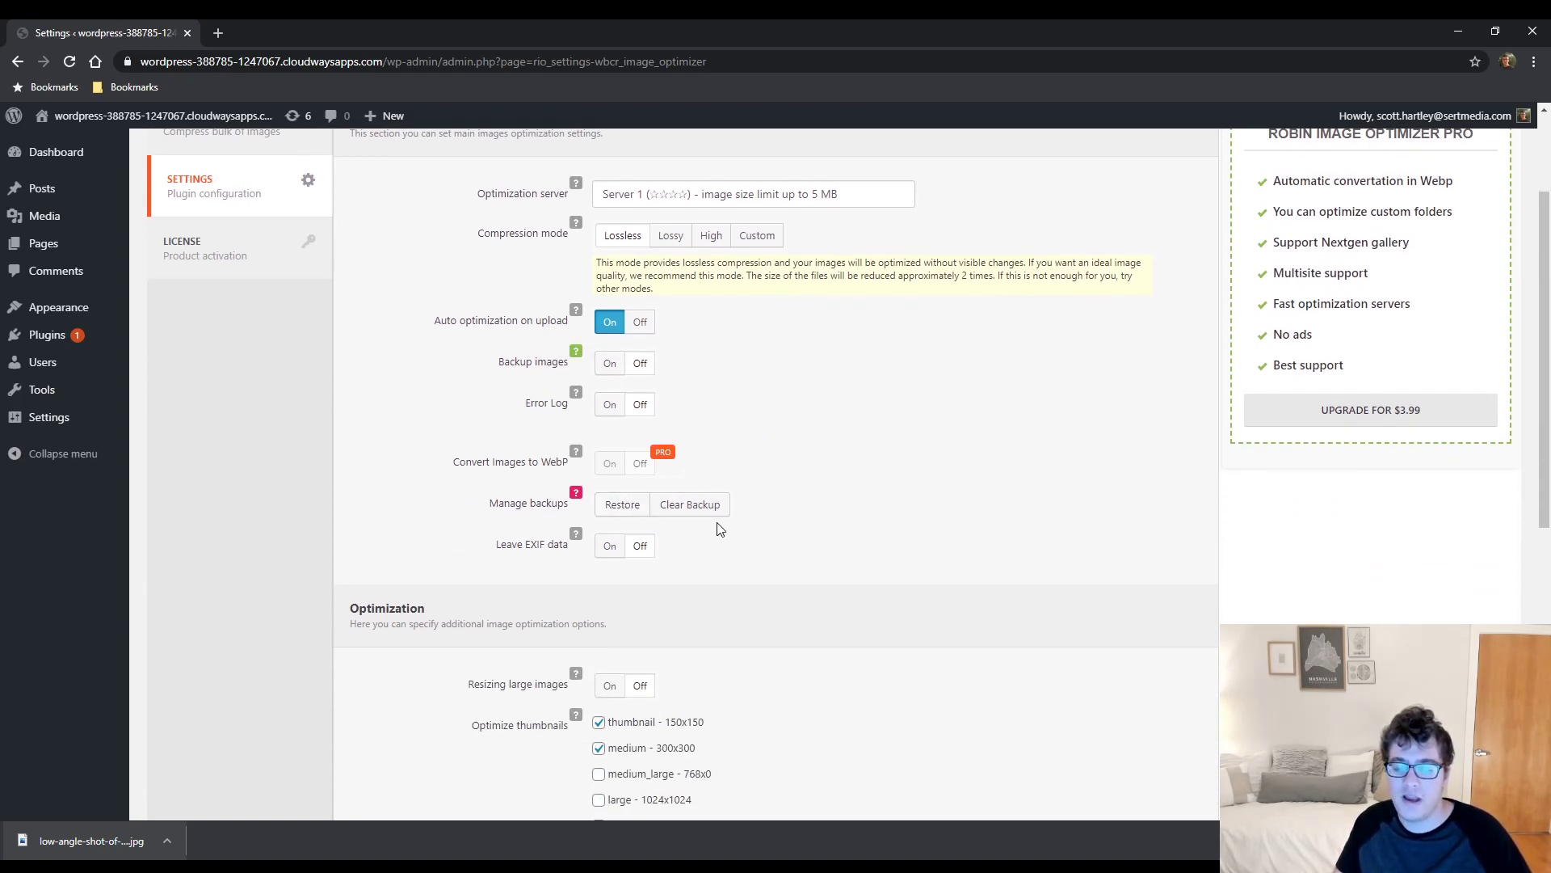
pyautogui.click(621, 368)
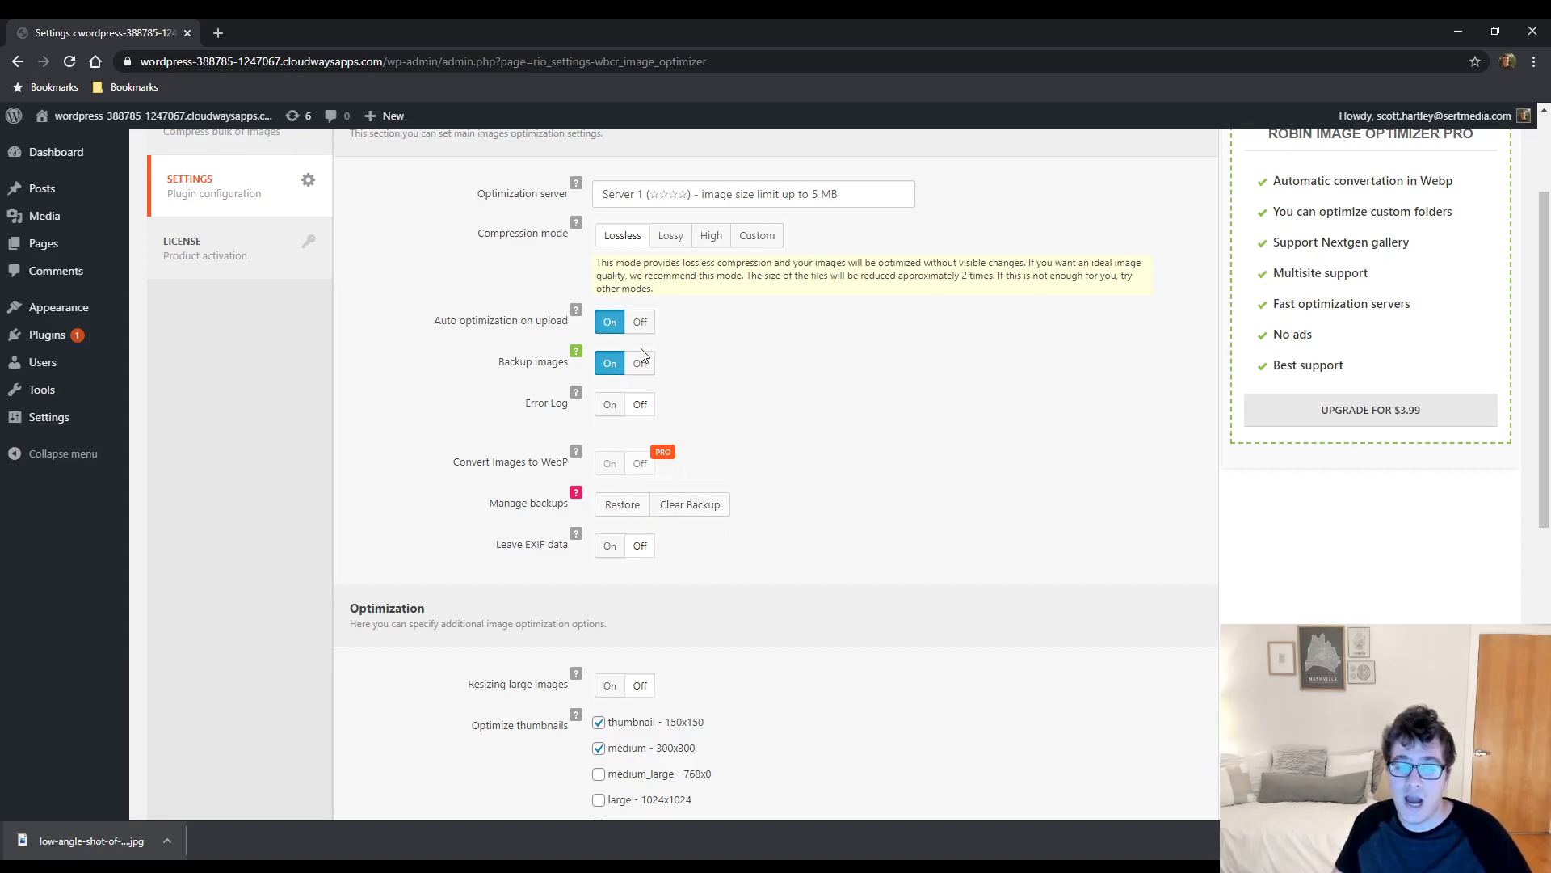
pyautogui.click(639, 362)
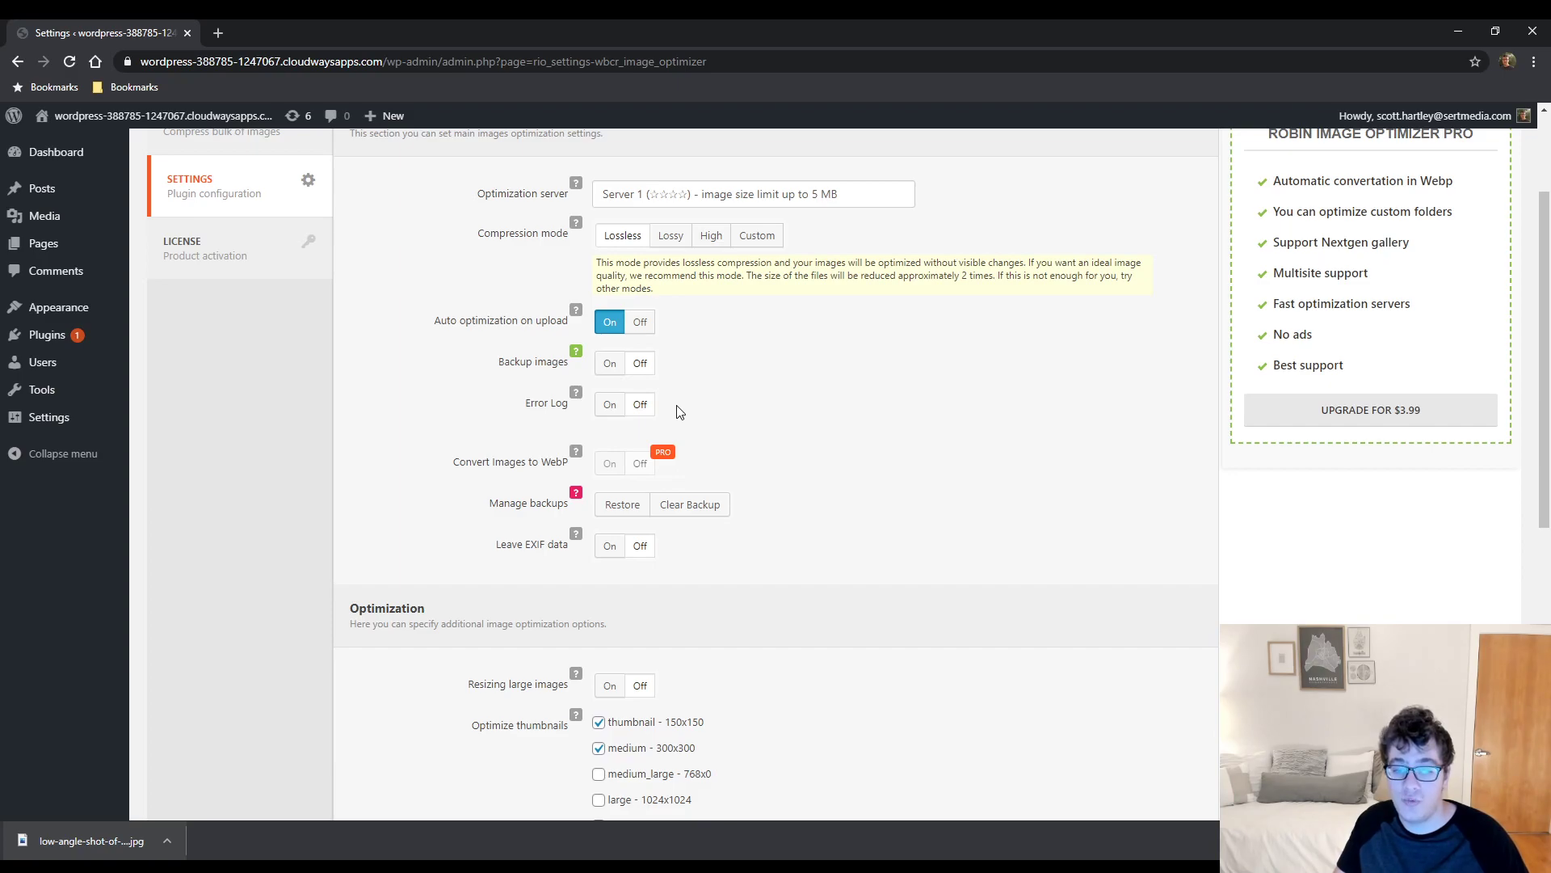
pyautogui.scroll(-2, 675, 406)
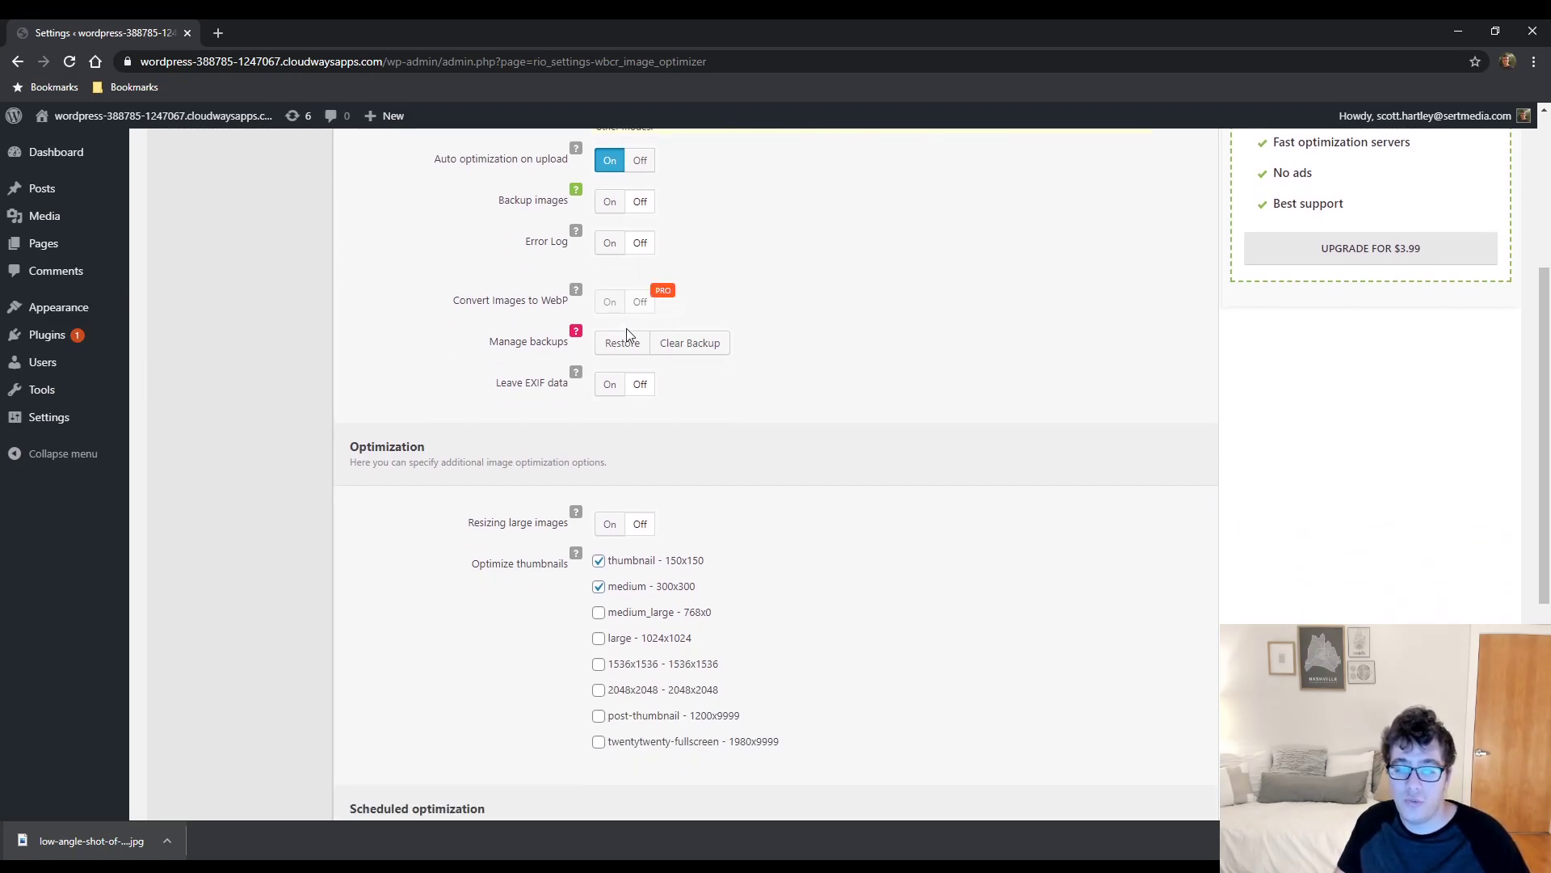
pyautogui.scroll(-2, 626, 346)
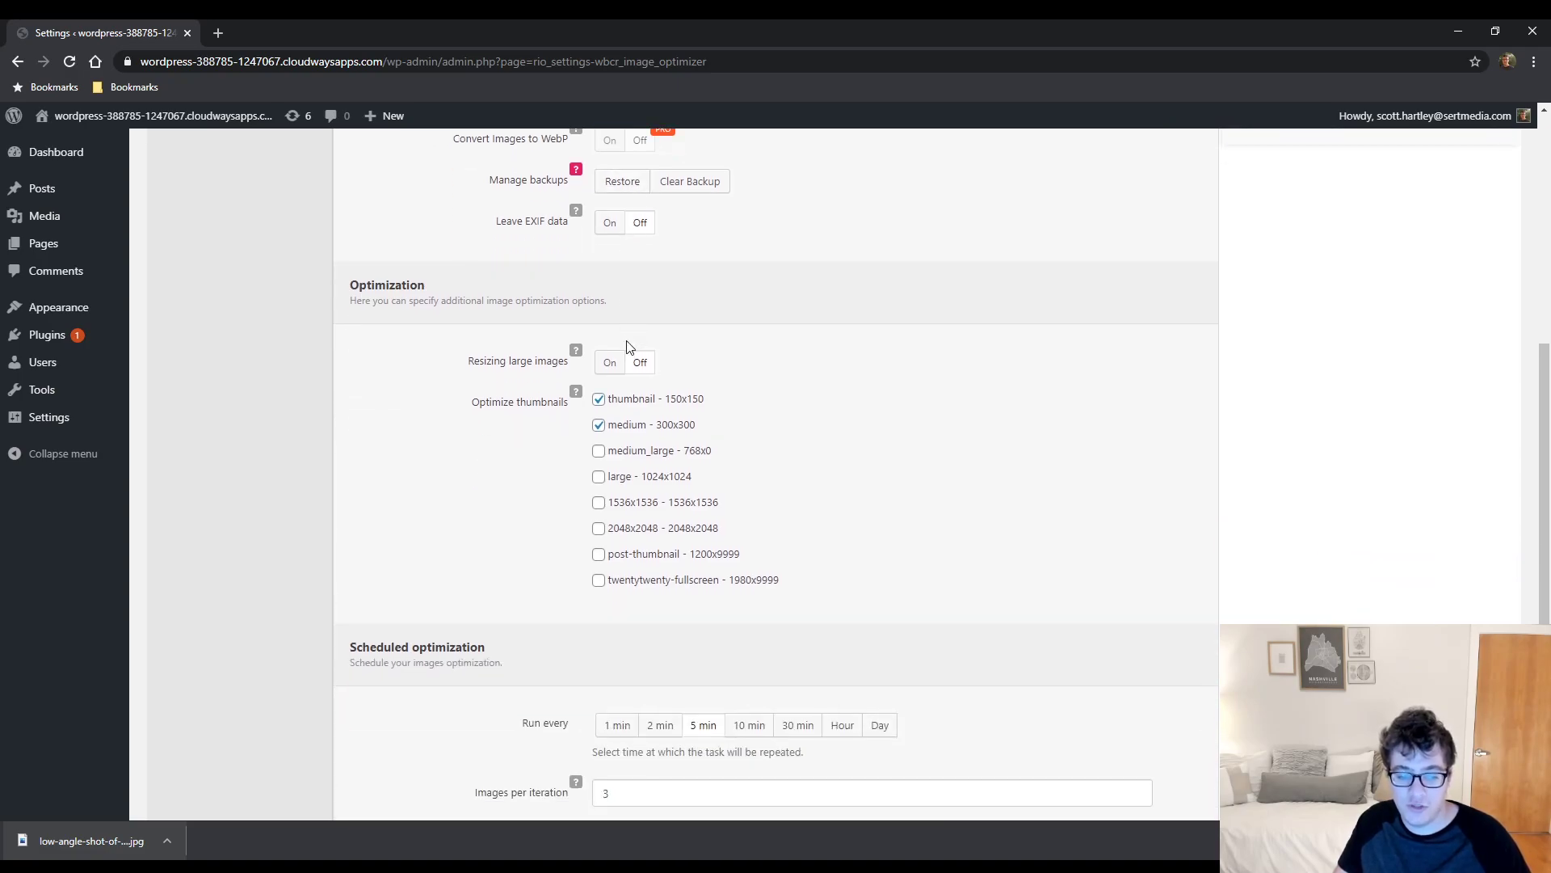
pyautogui.scroll(2, 598, 355)
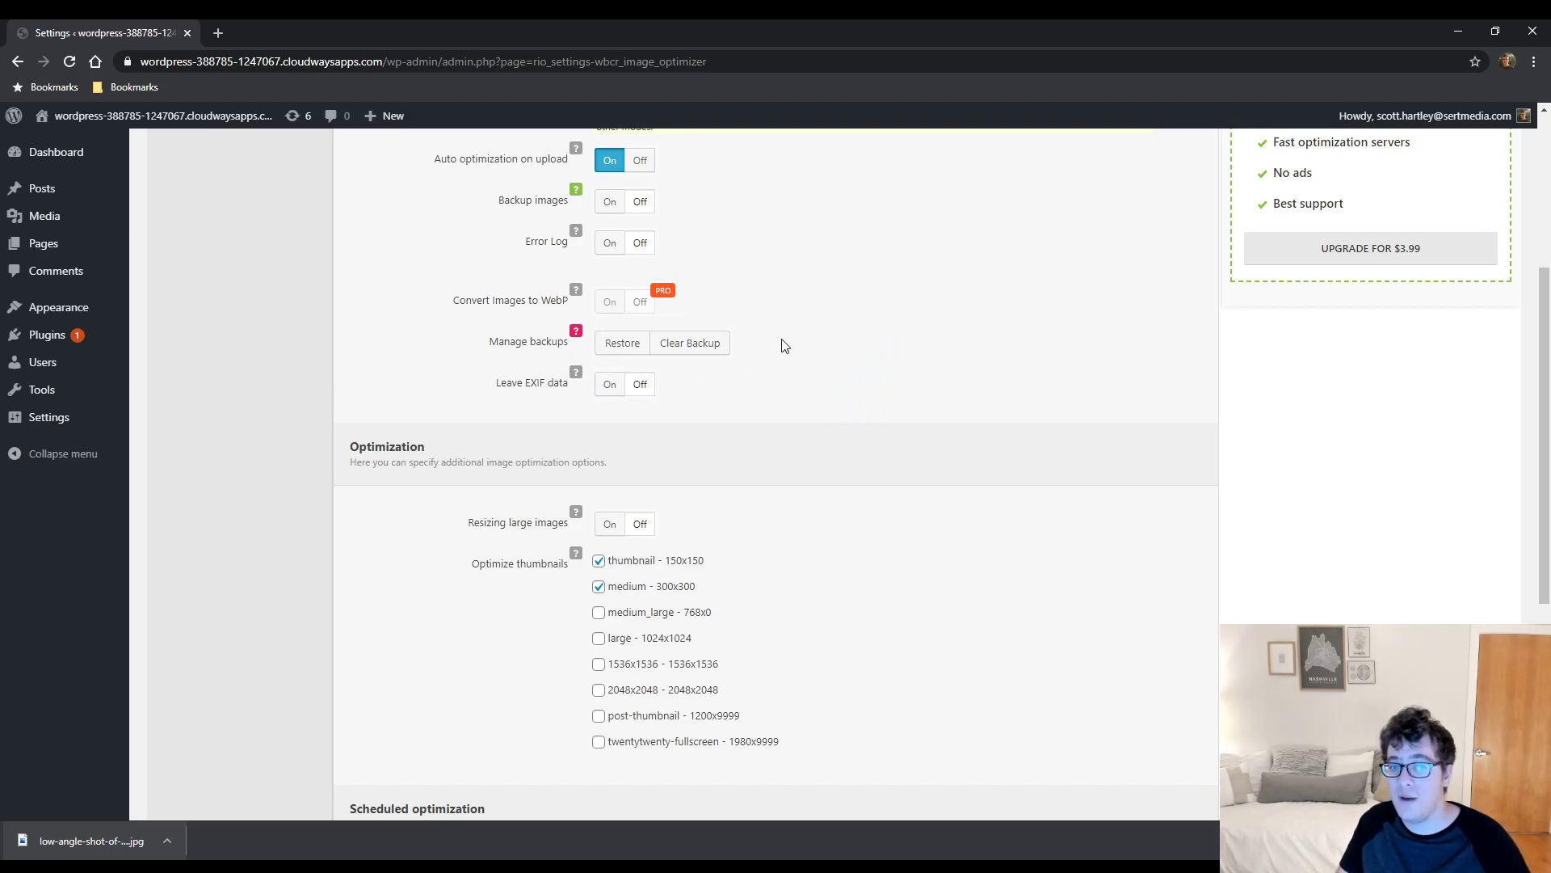
pyautogui.moveTo(572, 377)
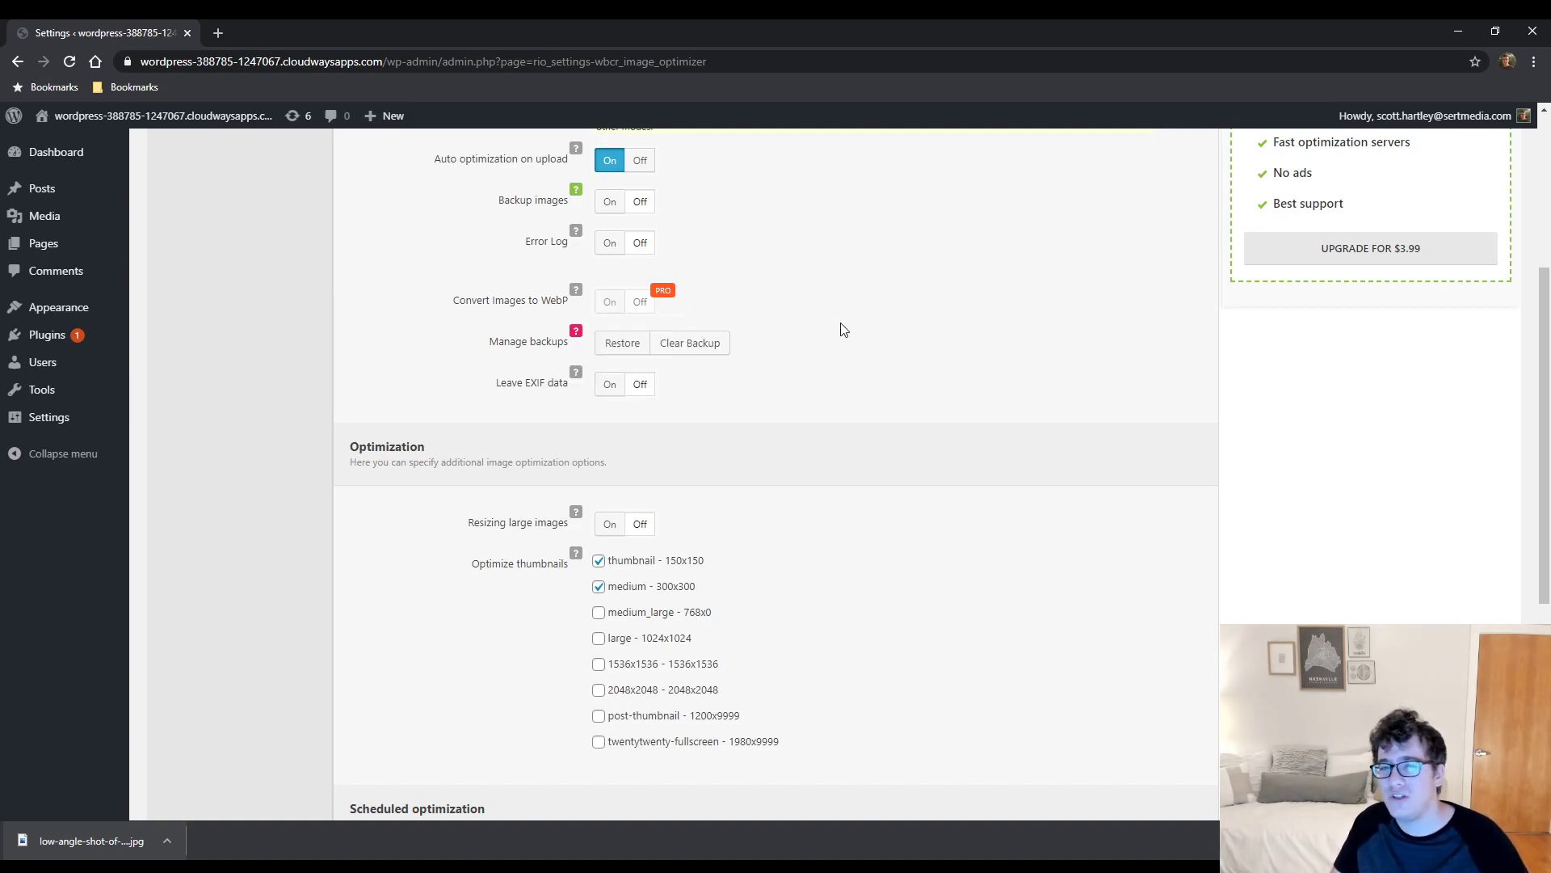
pyautogui.scroll(-2, 841, 327)
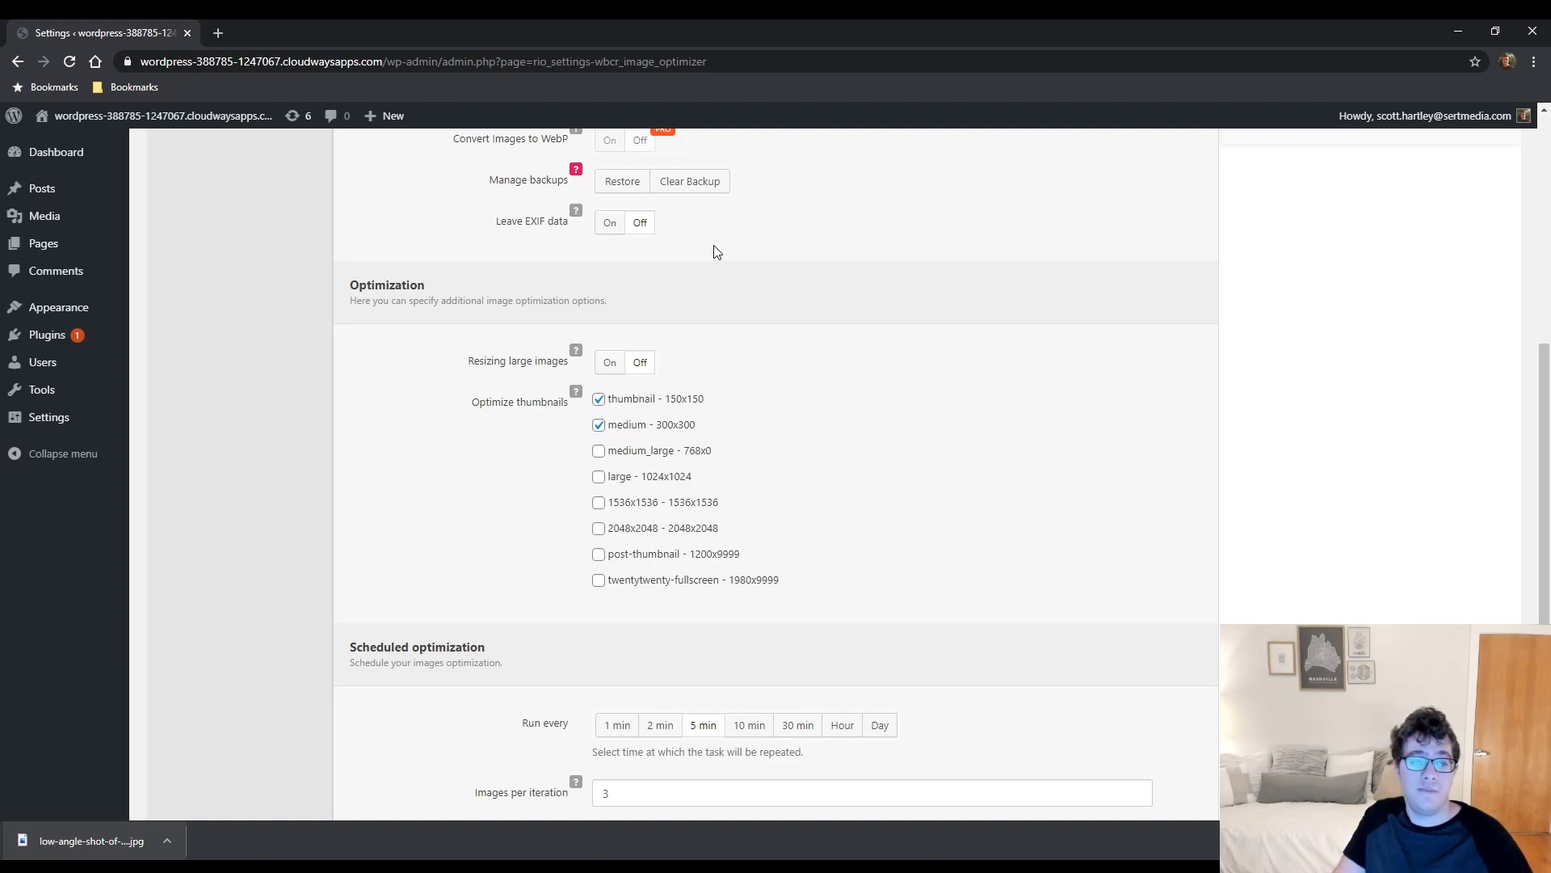
pyautogui.click(609, 366)
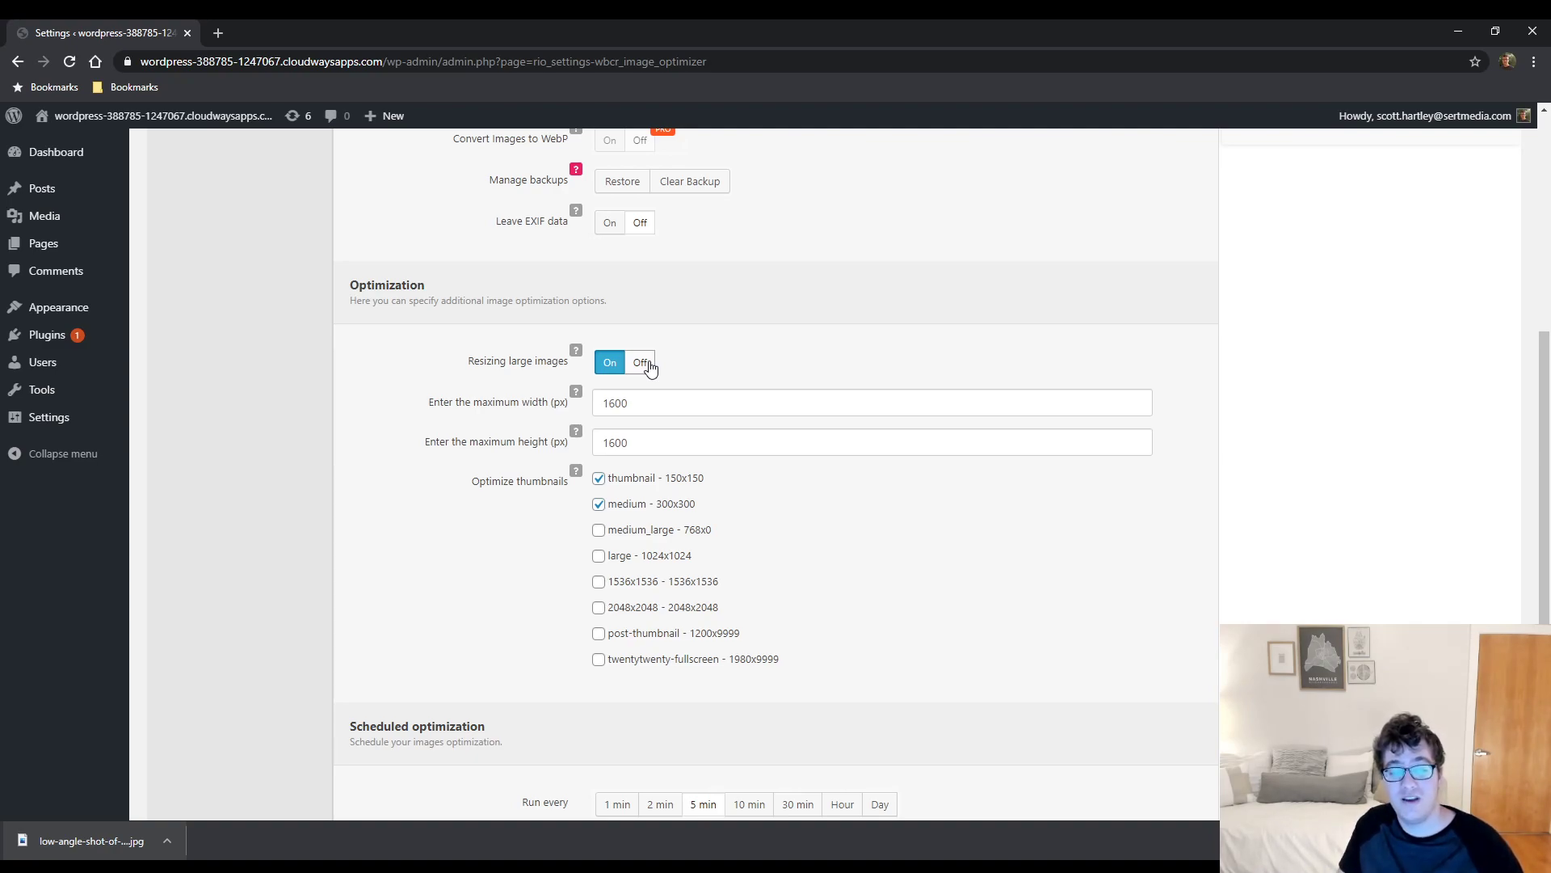
pyautogui.click(642, 363)
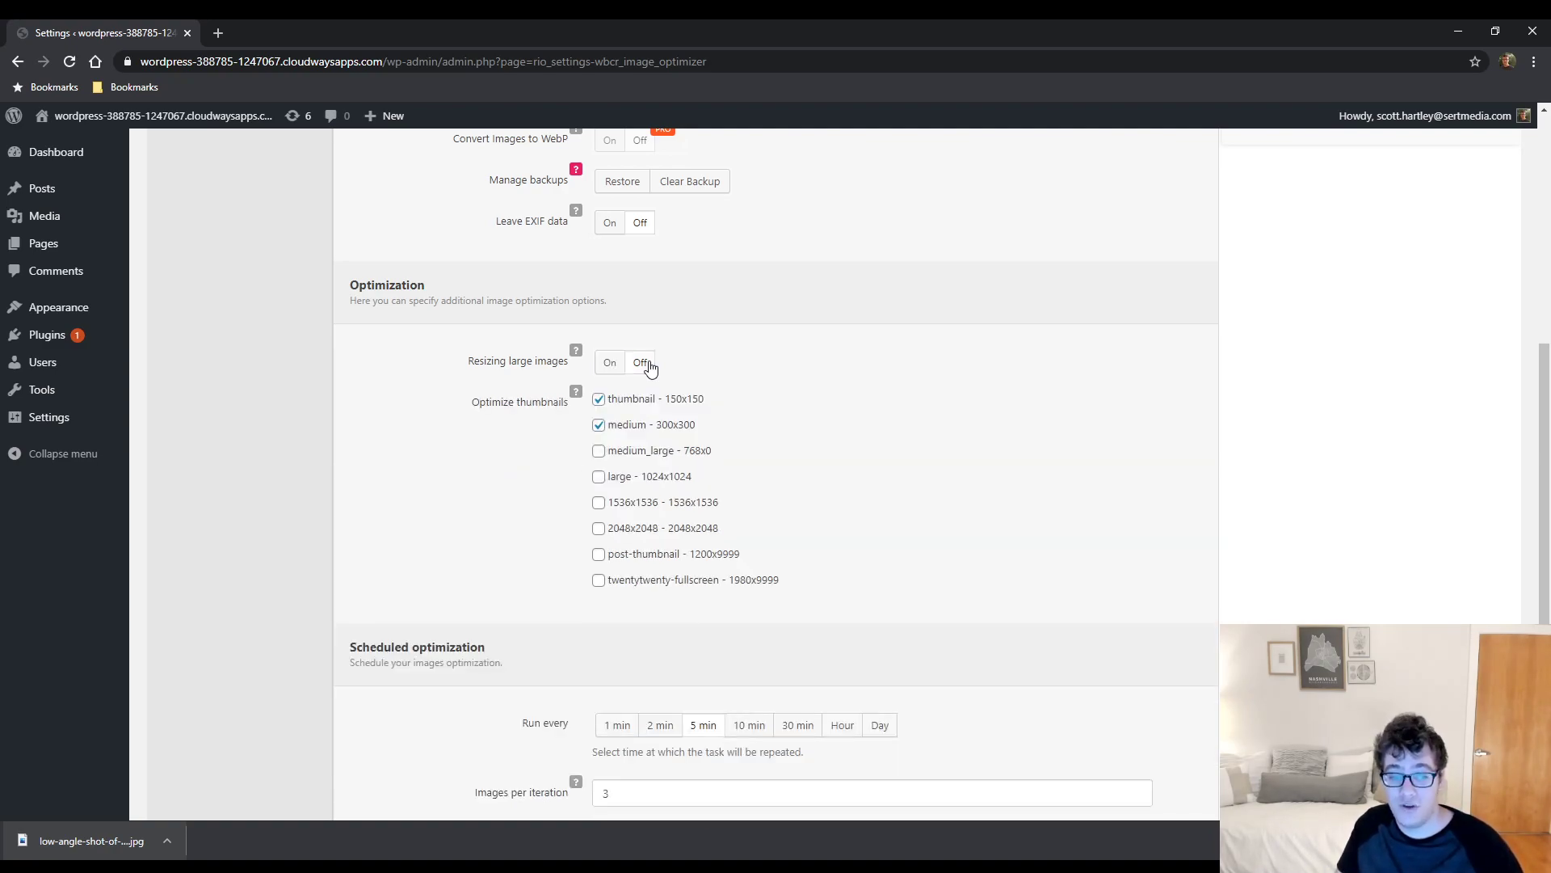
# Step: Tick twentytwenty-fullscreen, post-thumbnail, 2048x2048, 1536x1536, large and medium_large under Optimize thumbnails
pyautogui.click(598, 580)
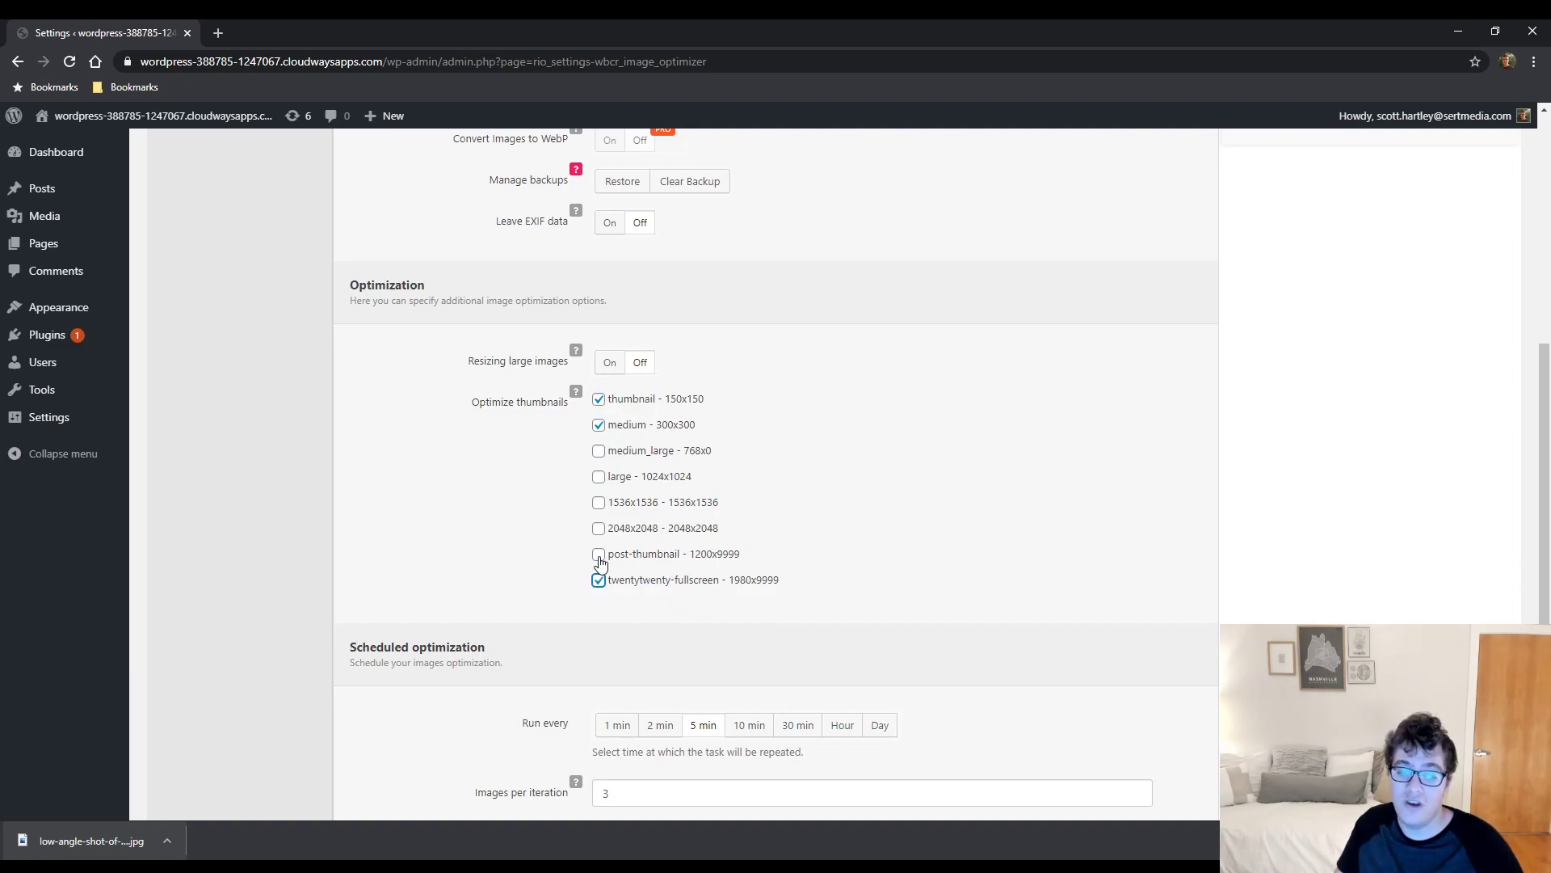
pyautogui.click(599, 554)
pyautogui.click(599, 528)
pyautogui.click(599, 503)
pyautogui.click(599, 477)
pyautogui.click(599, 451)
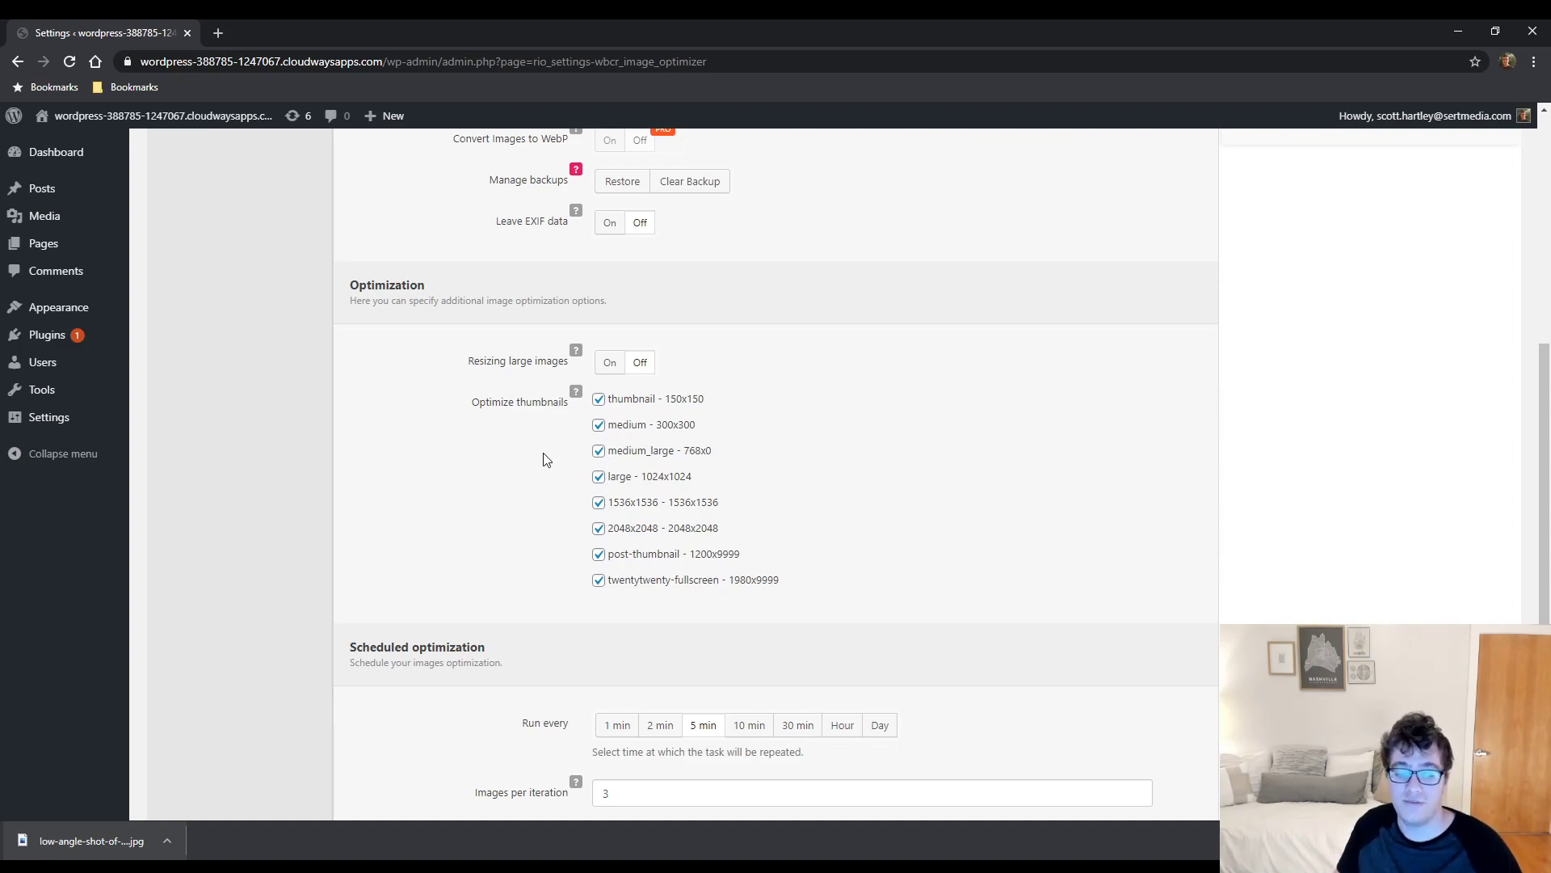
# Step: Set the Scheduled optimization Run every interval to 30 min
pyautogui.scroll(-3, 545, 459)
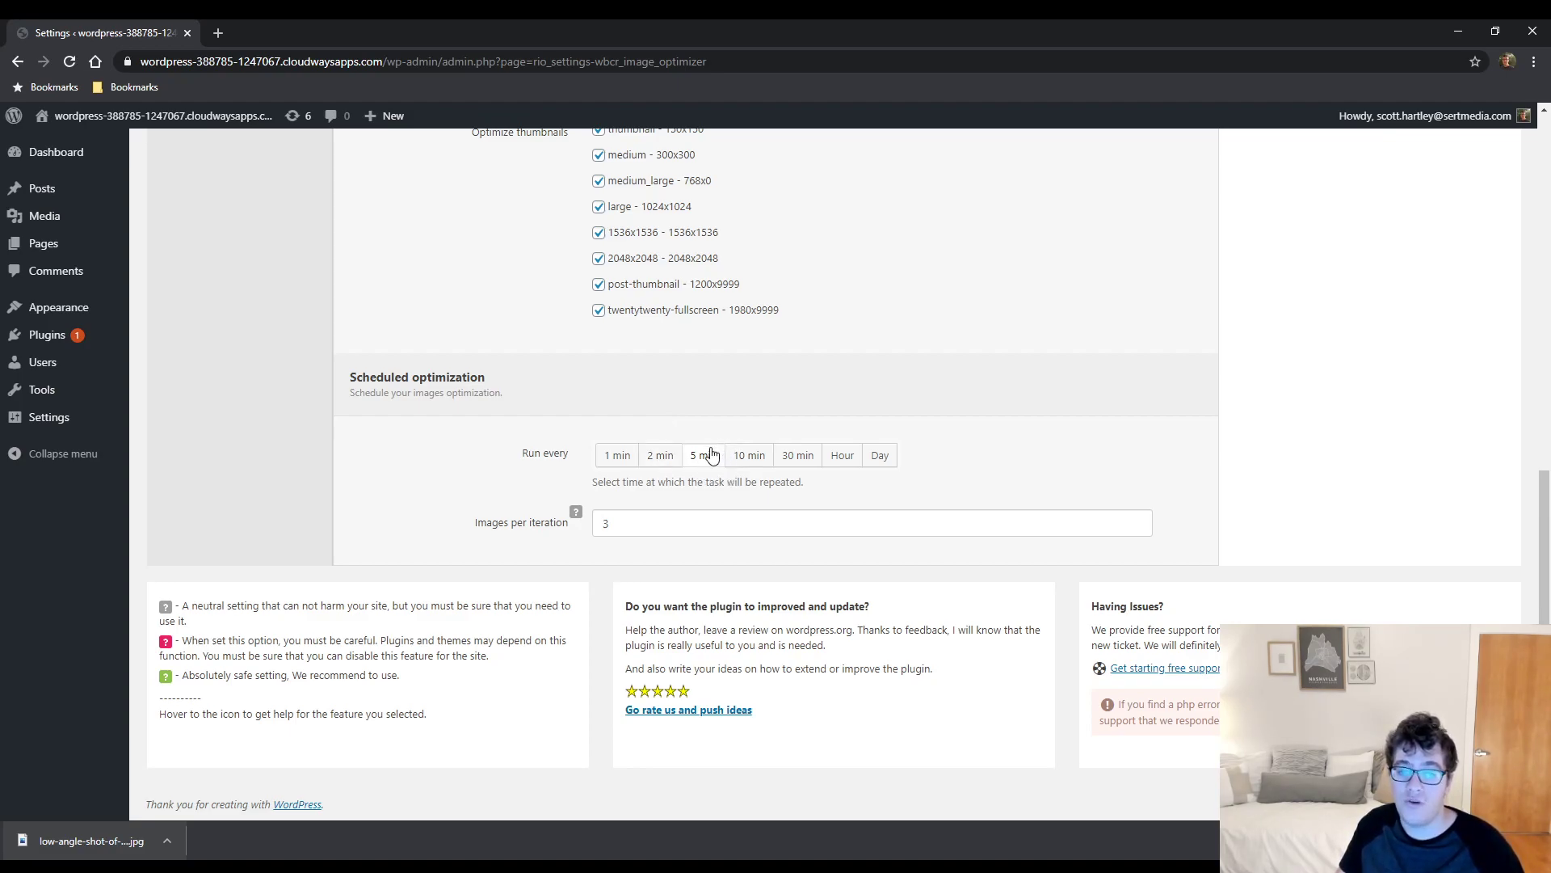
pyautogui.click(748, 459)
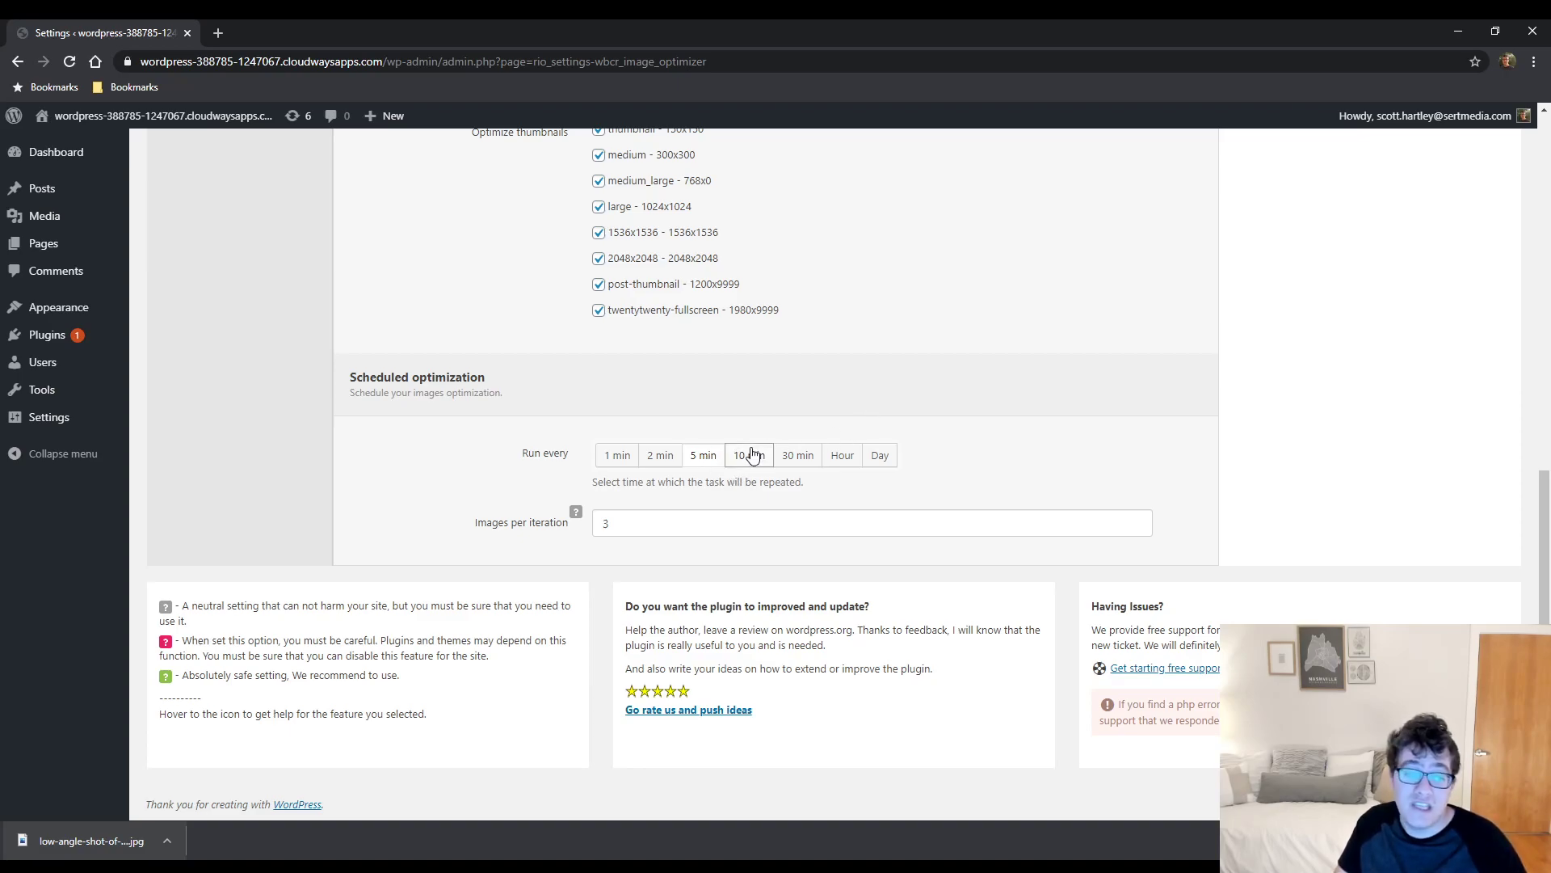
pyautogui.click(799, 458)
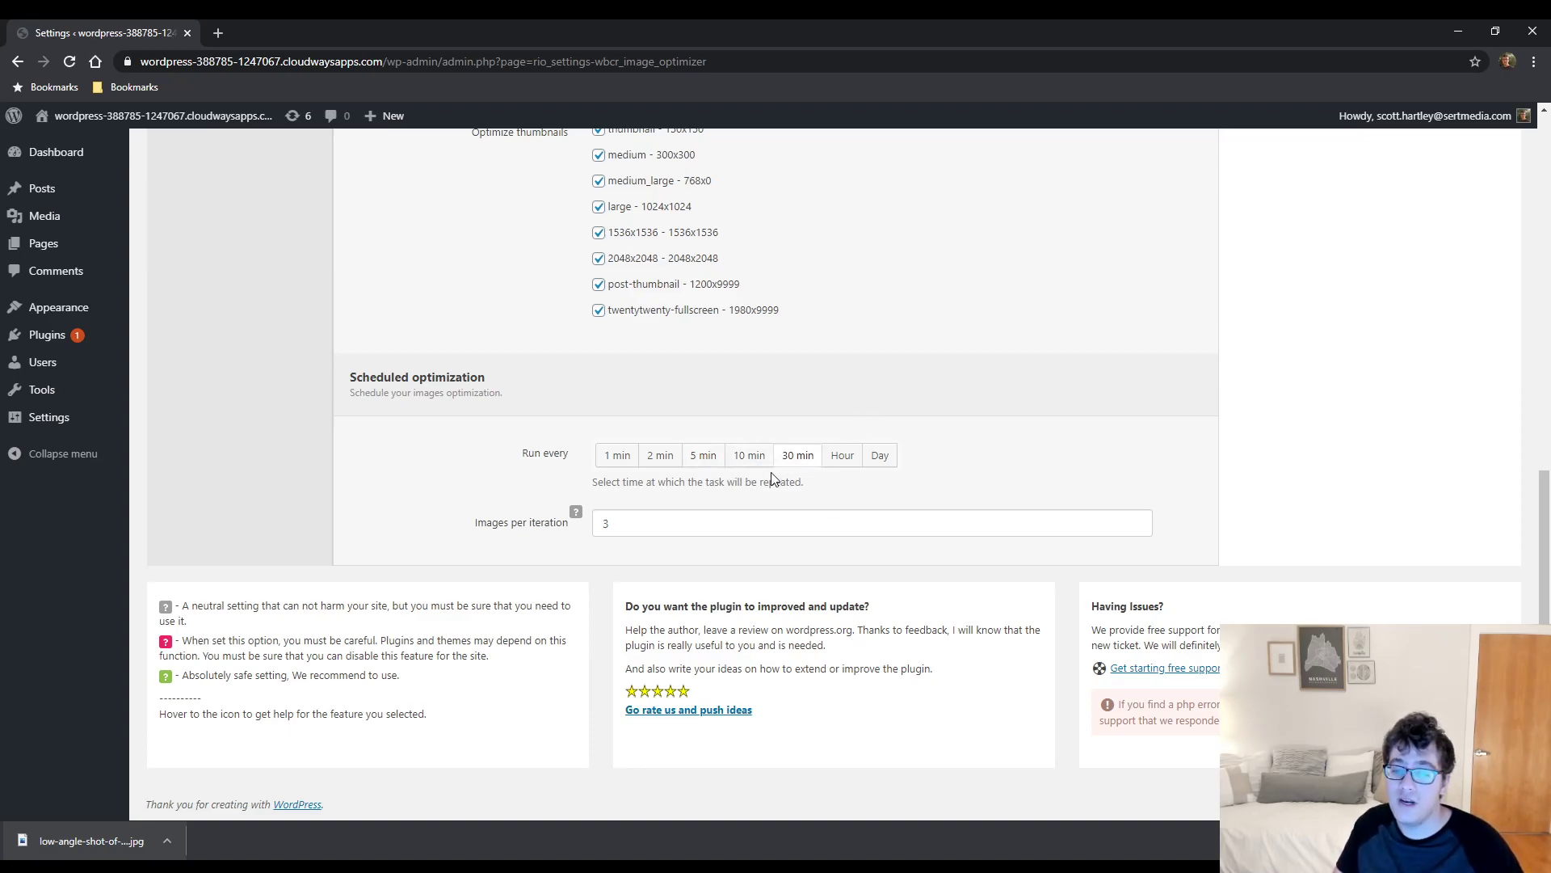
pyautogui.moveTo(580, 513)
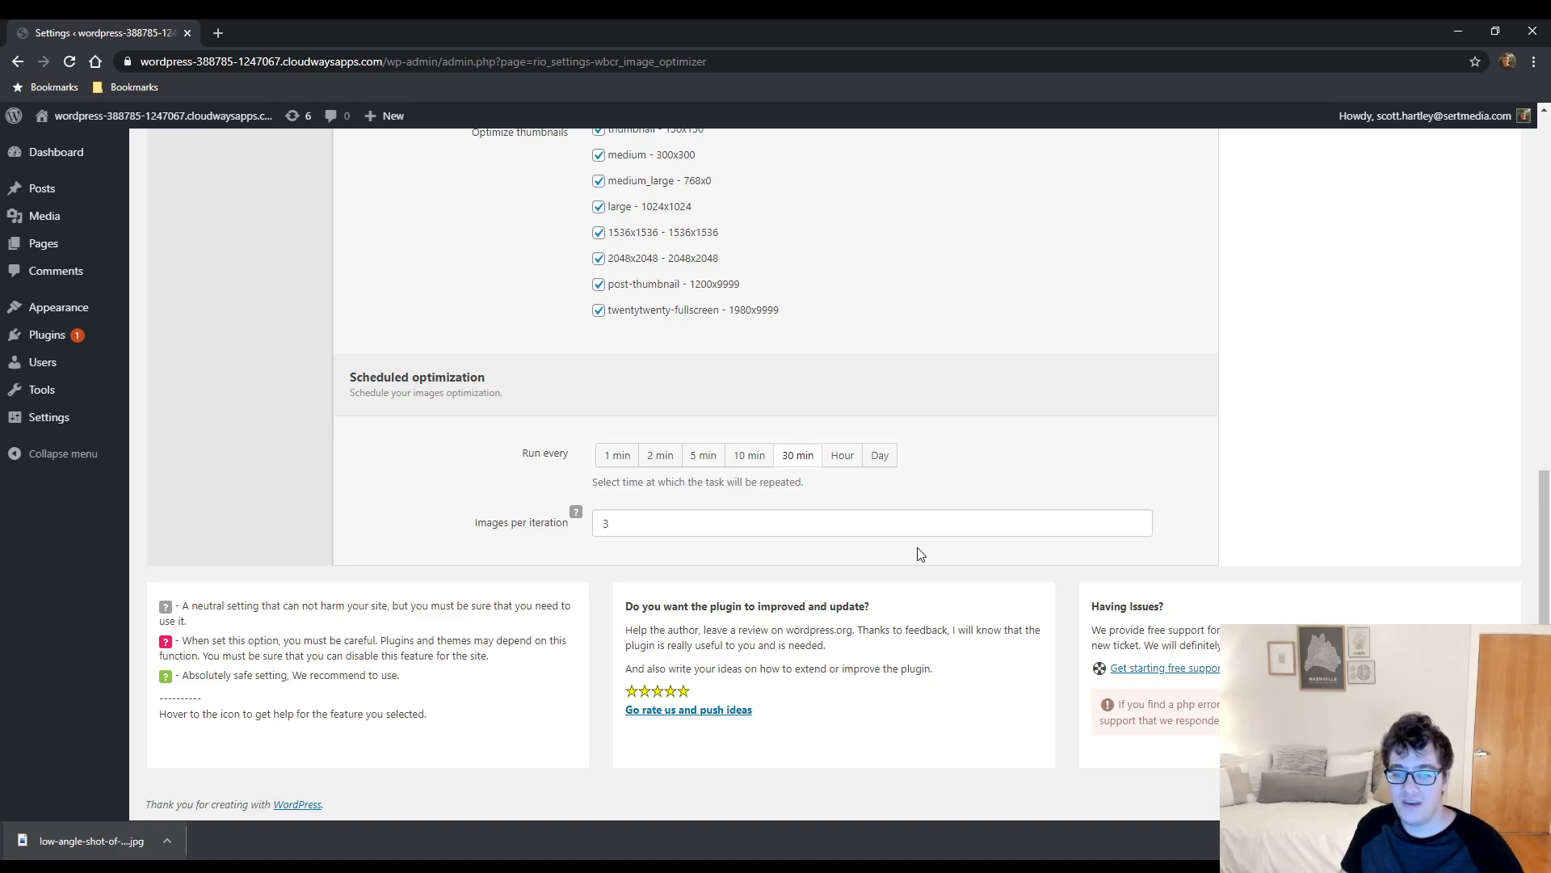
# Step: Replace the Images per iteration value 3 with 5
pyautogui.click(642, 525)
pyautogui.hotkey('ctrl', 'a')
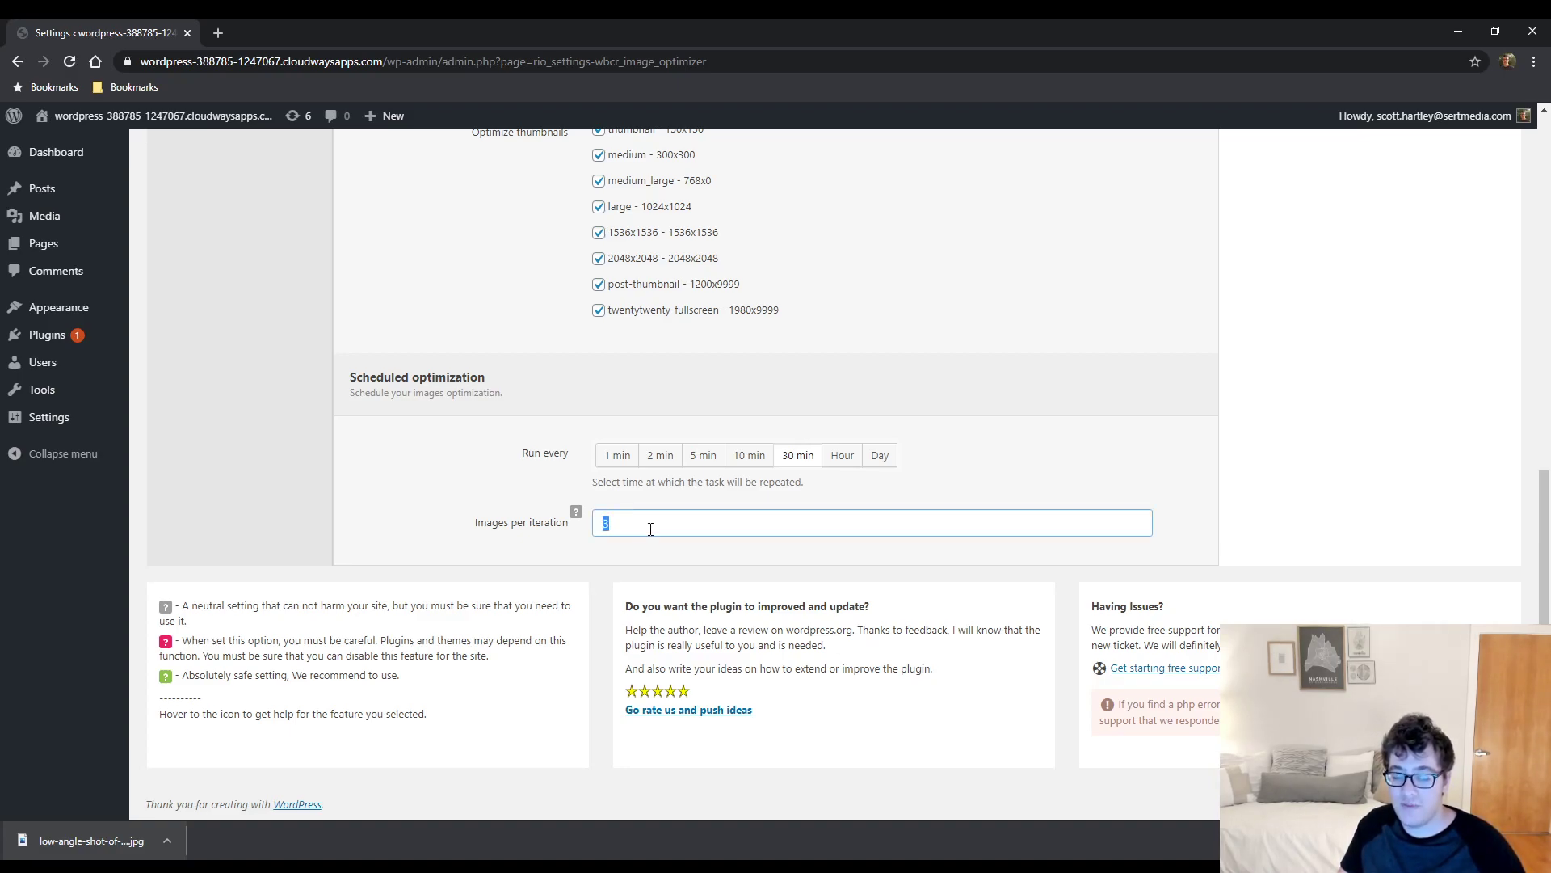
pyautogui.press('Return')
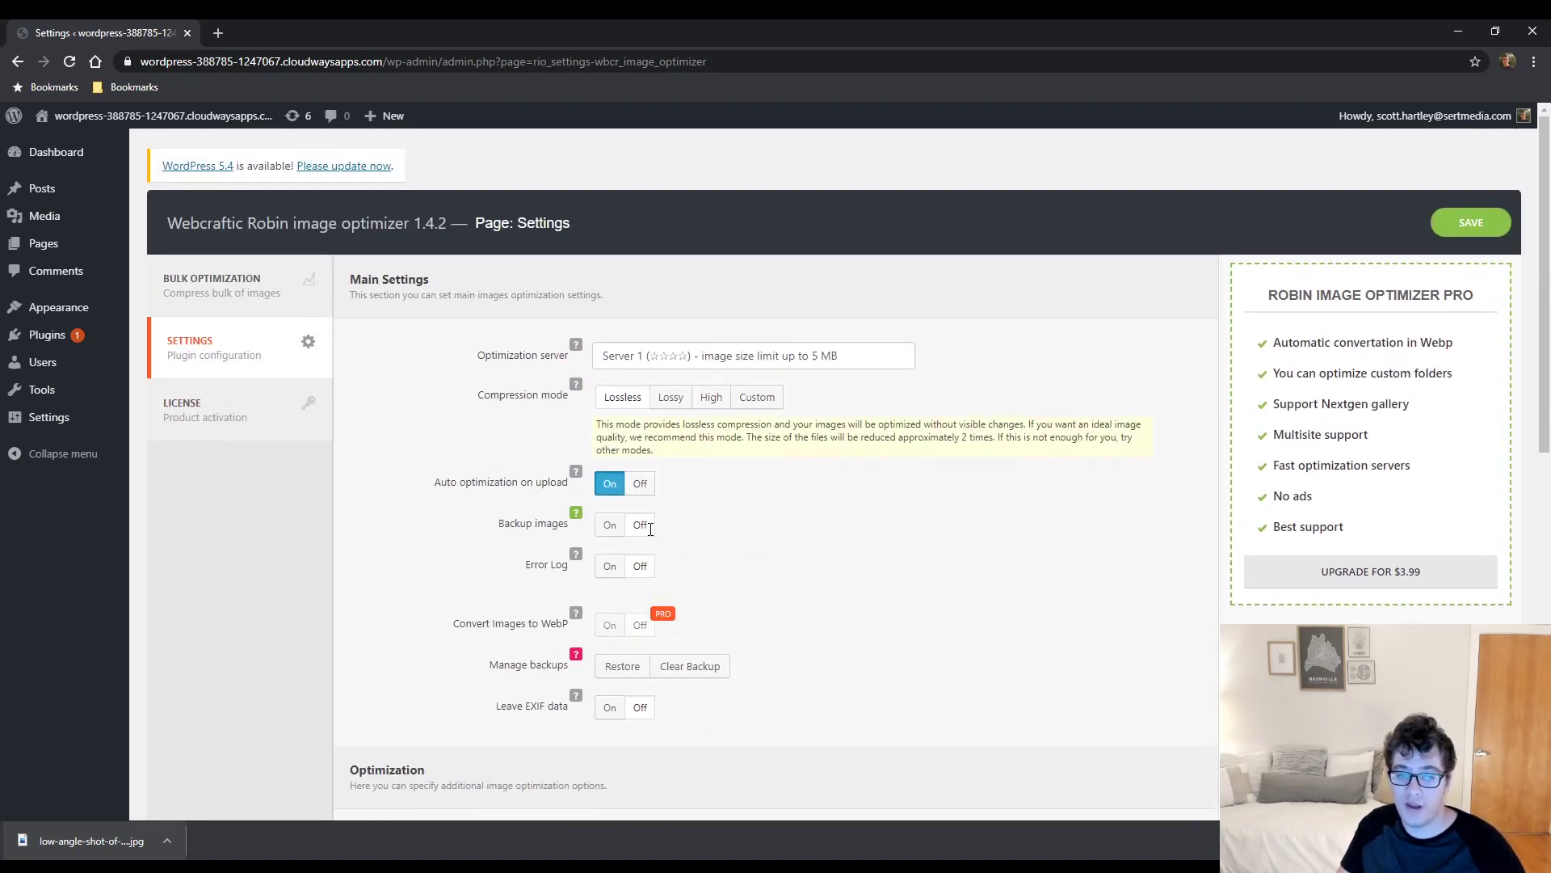
pyautogui.scroll(-12, 856, 566)
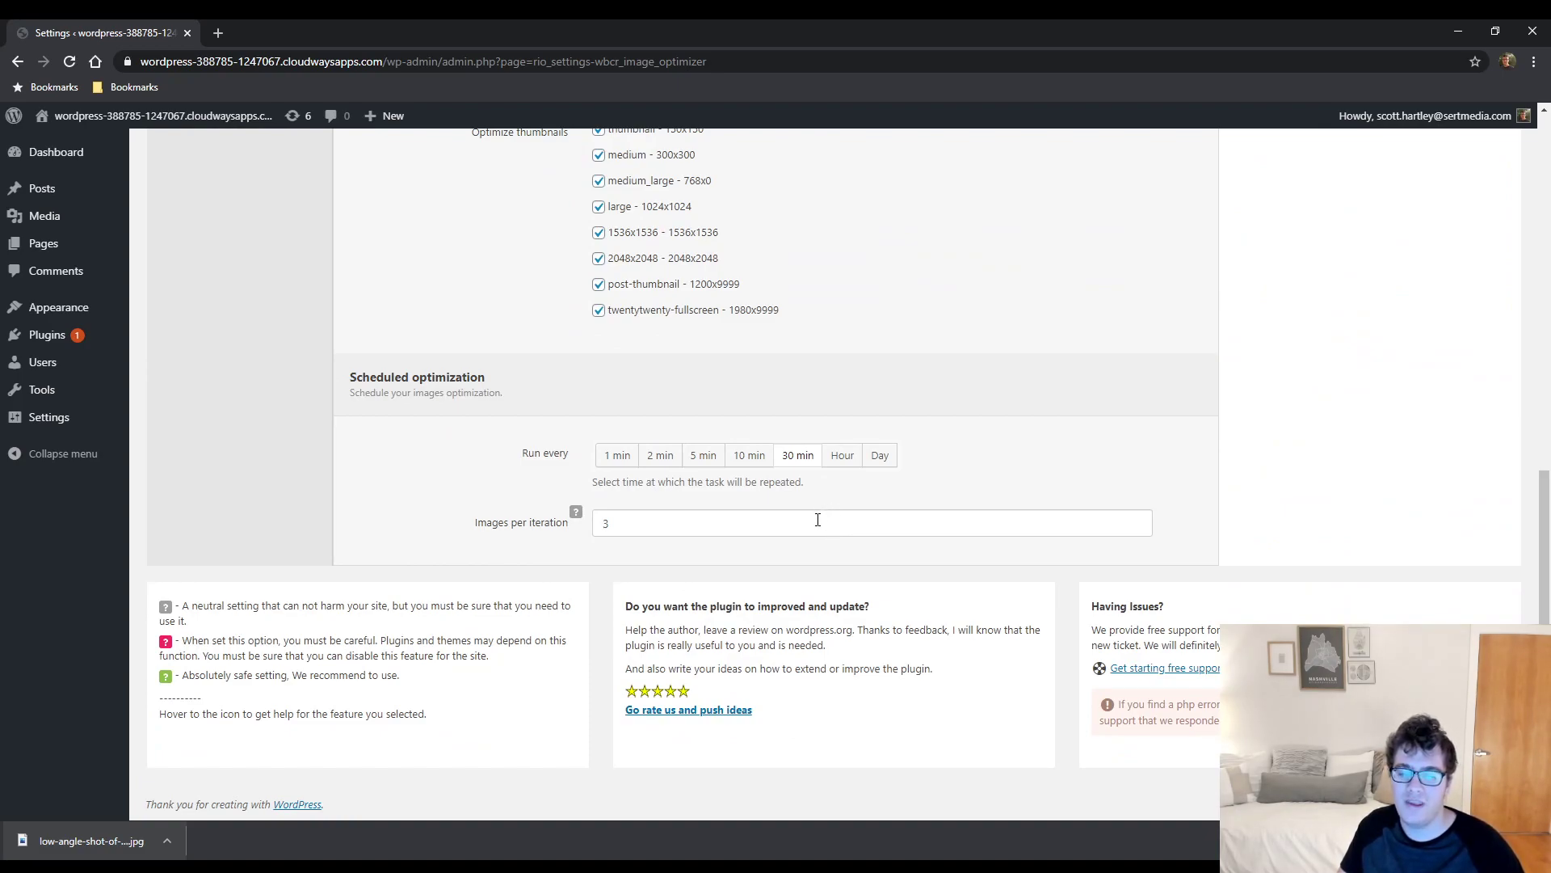
pyautogui.moveTo(817, 520); pyautogui.dragTo(608, 521)
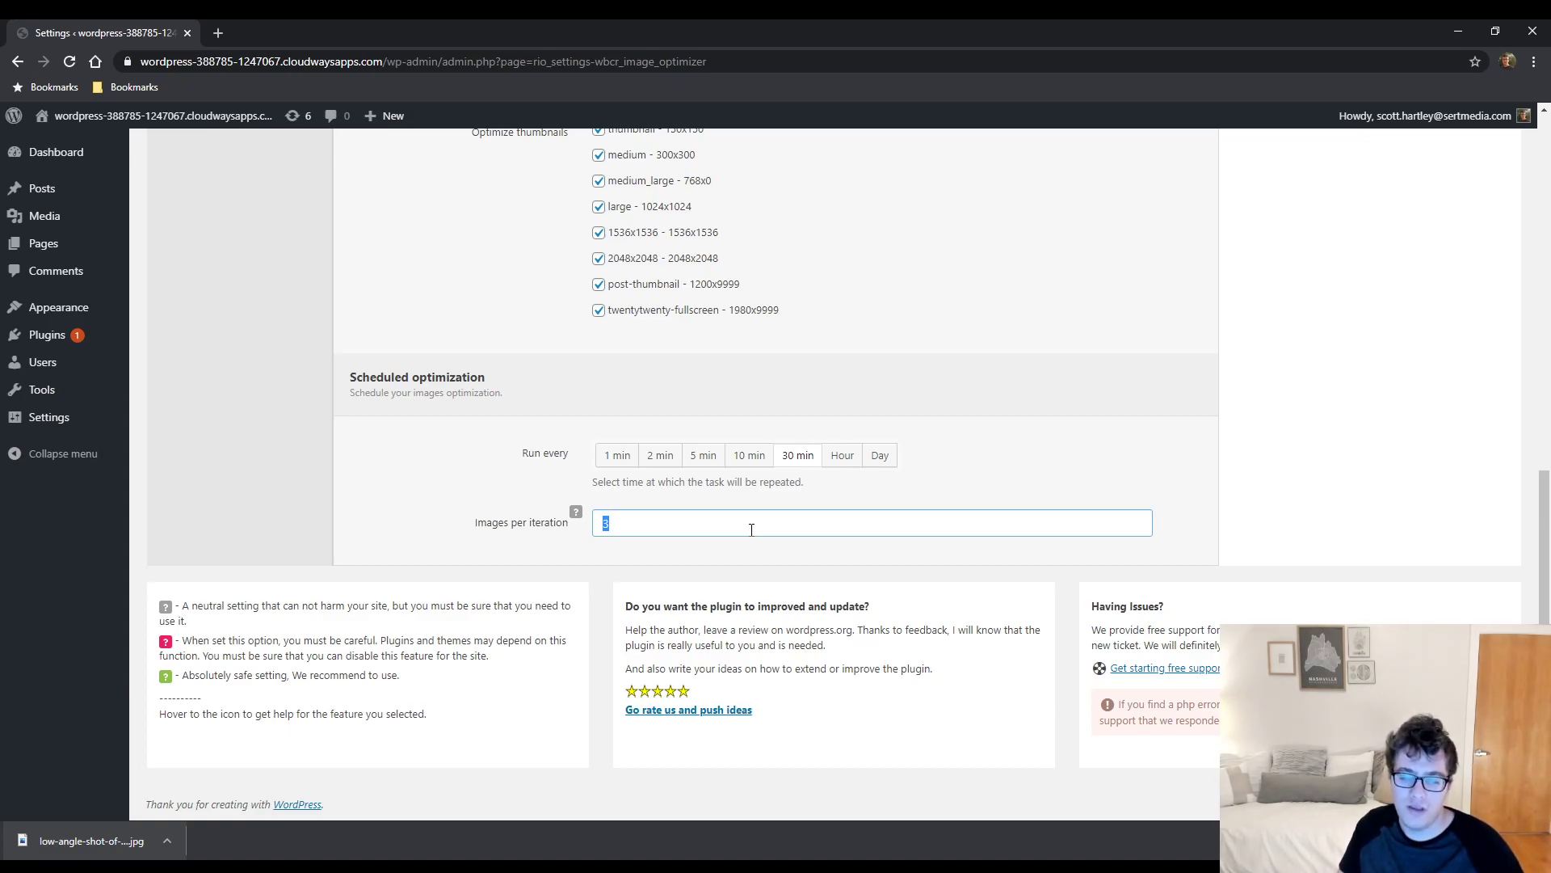
pyautogui.write('5')
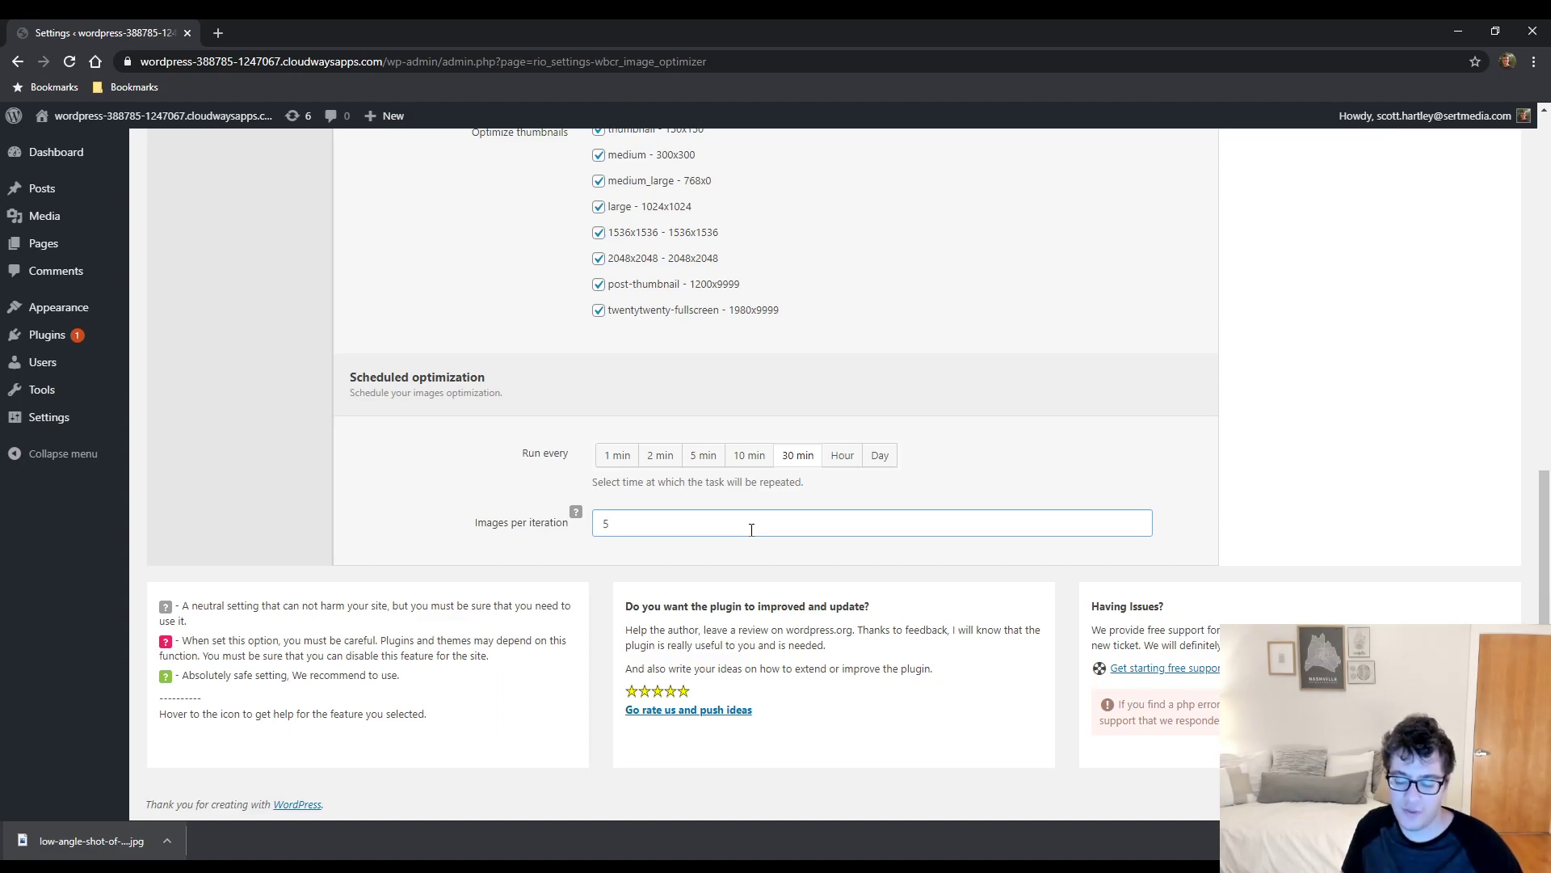
# Step: Save the Robin image optimizer settings
pyautogui.scroll(8, 617, 405)
pyautogui.scroll(-8, 682, 460)
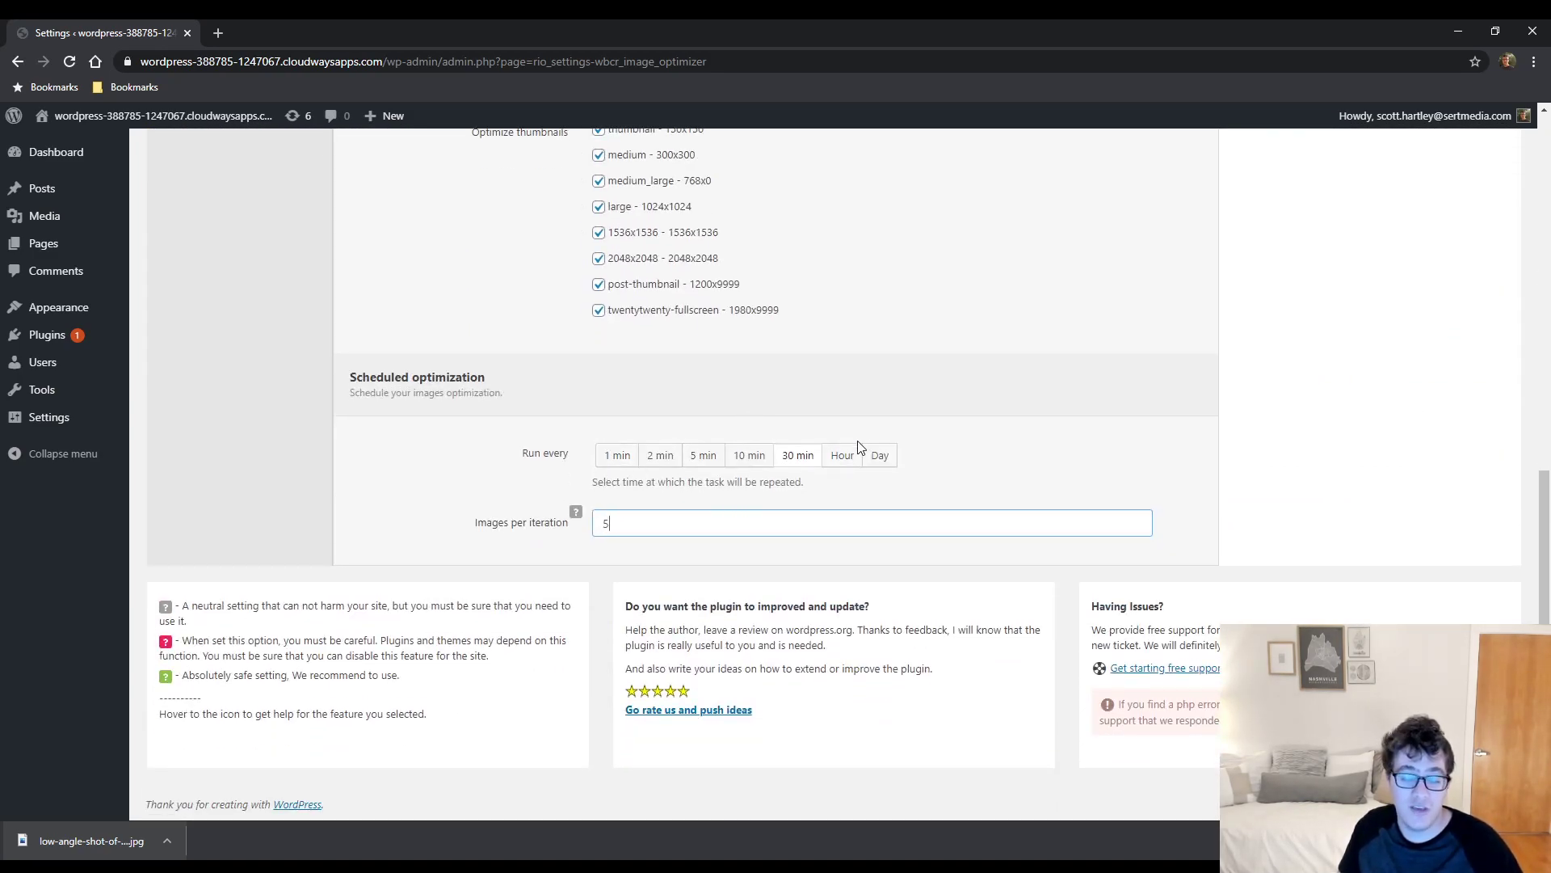
pyautogui.scroll(6, 776, 450)
pyautogui.scroll(2, 753, 454)
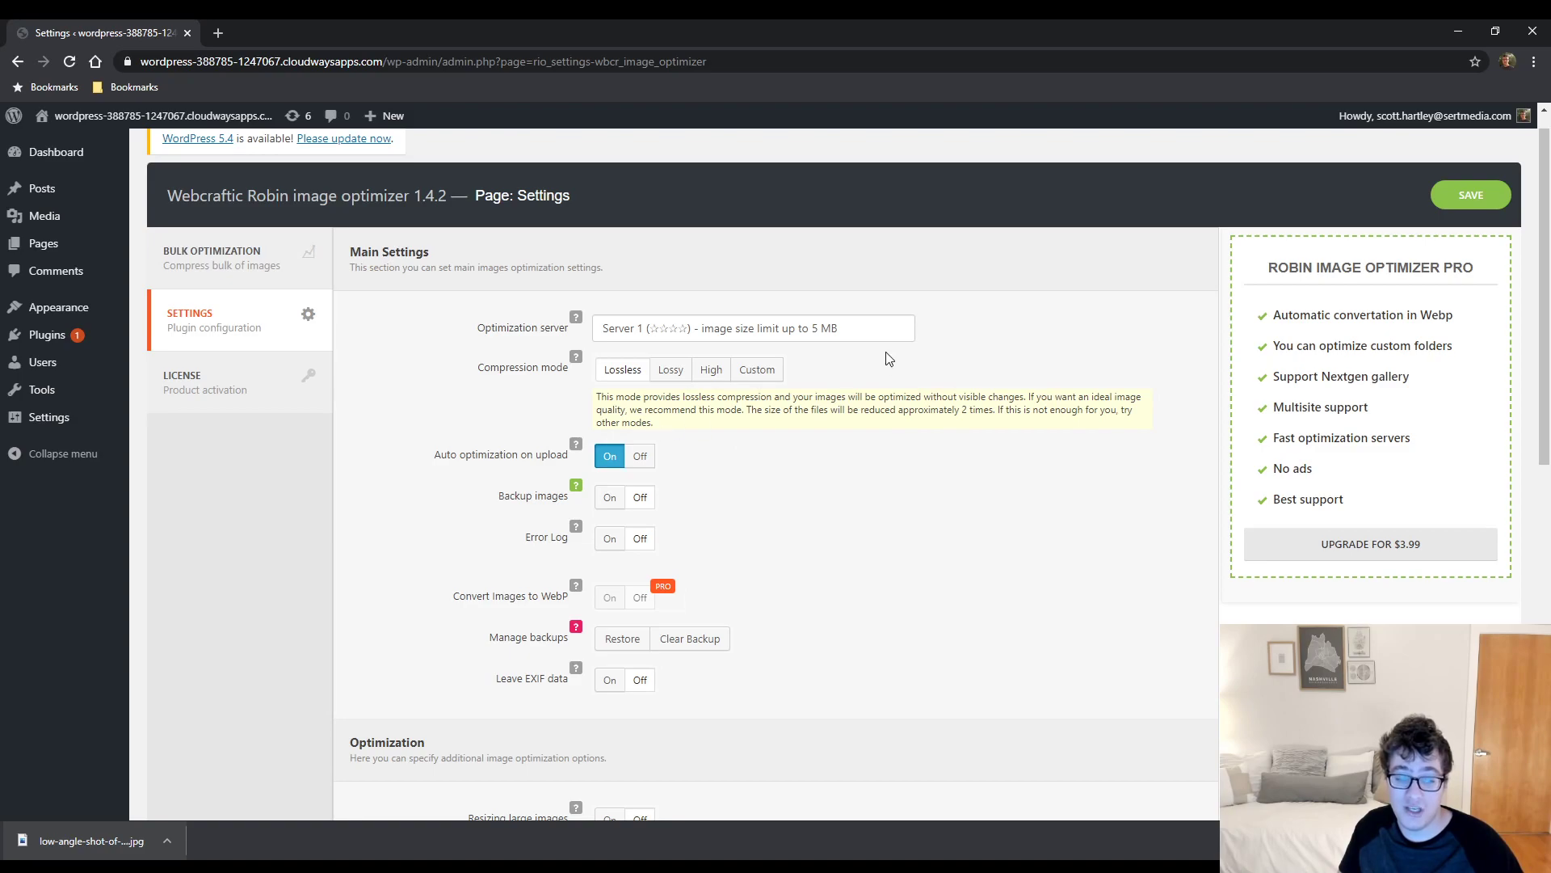
pyautogui.click(1464, 207)
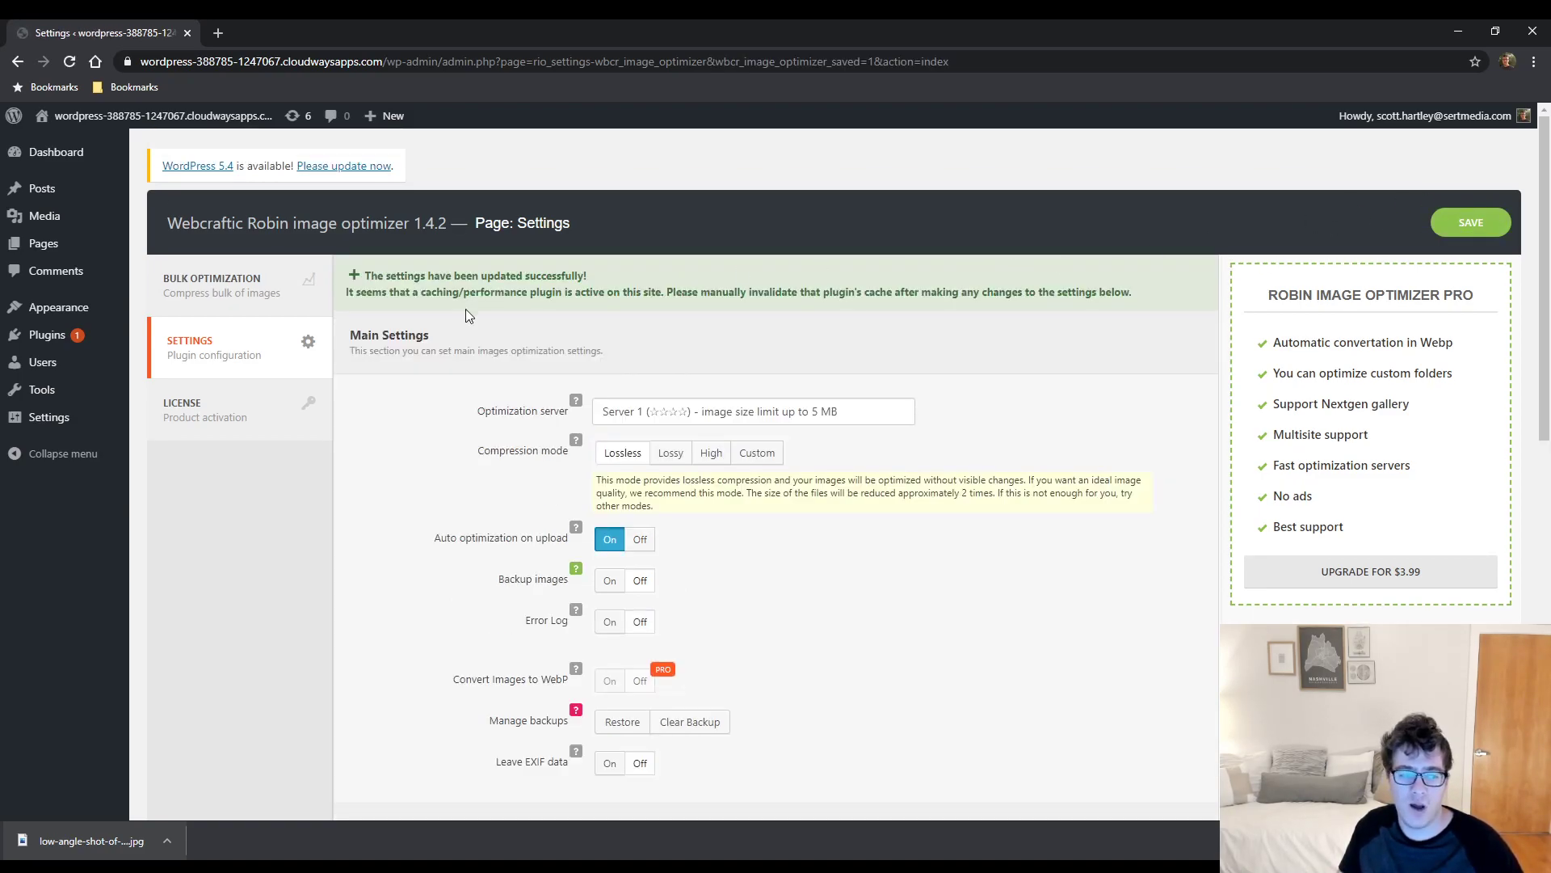
# Step: Run bulk optimization from the Bulk Optimization tab, accepting no backup and choosing Optimize Now
pyautogui.click(276, 277)
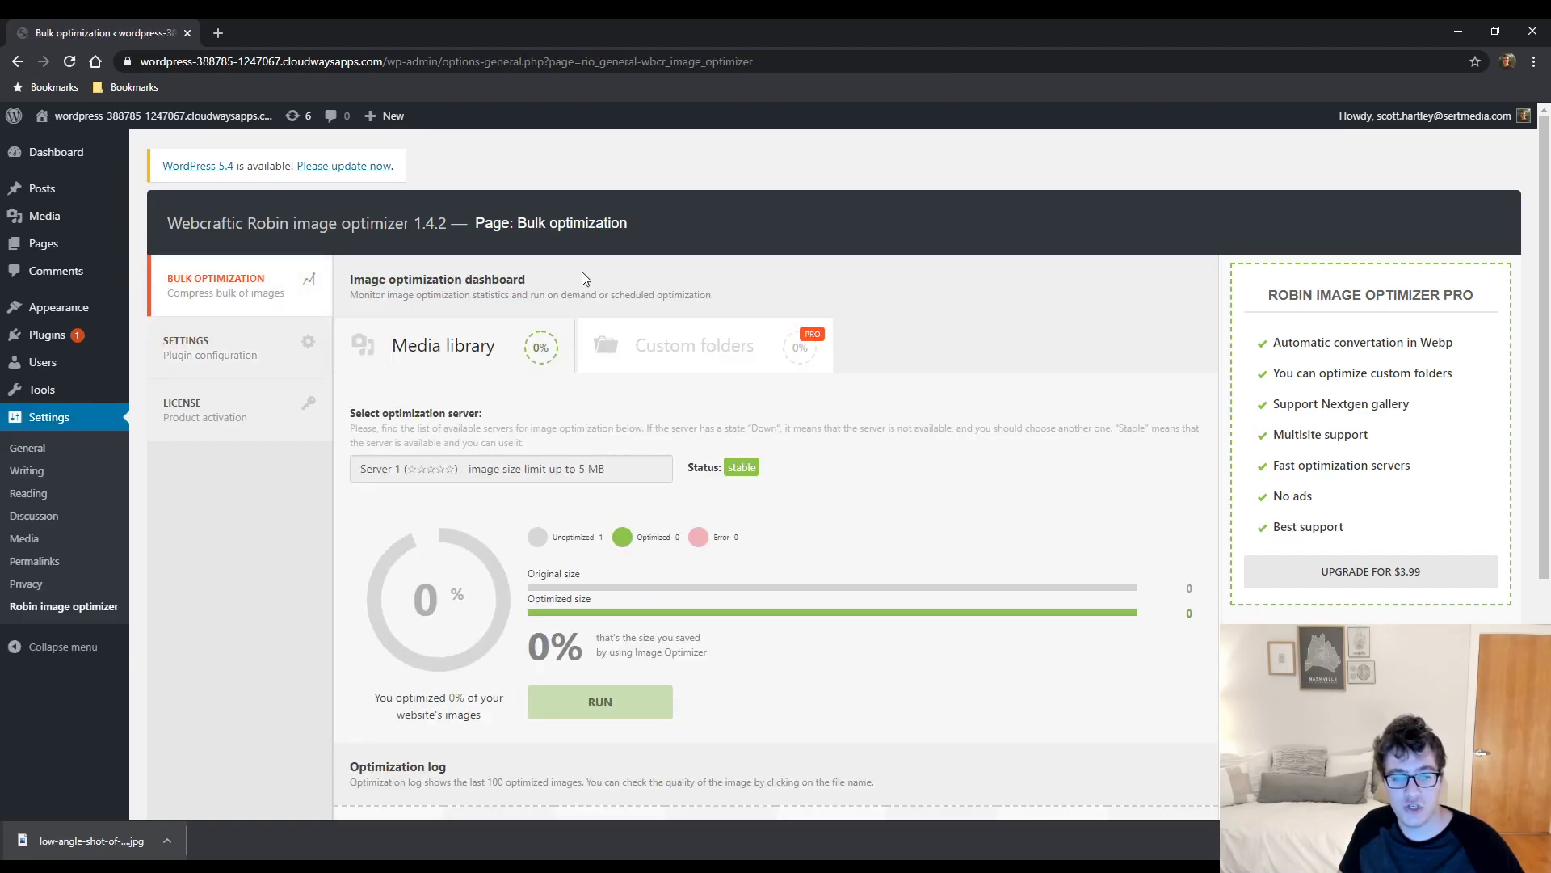
pyautogui.scroll(-4, 787, 448)
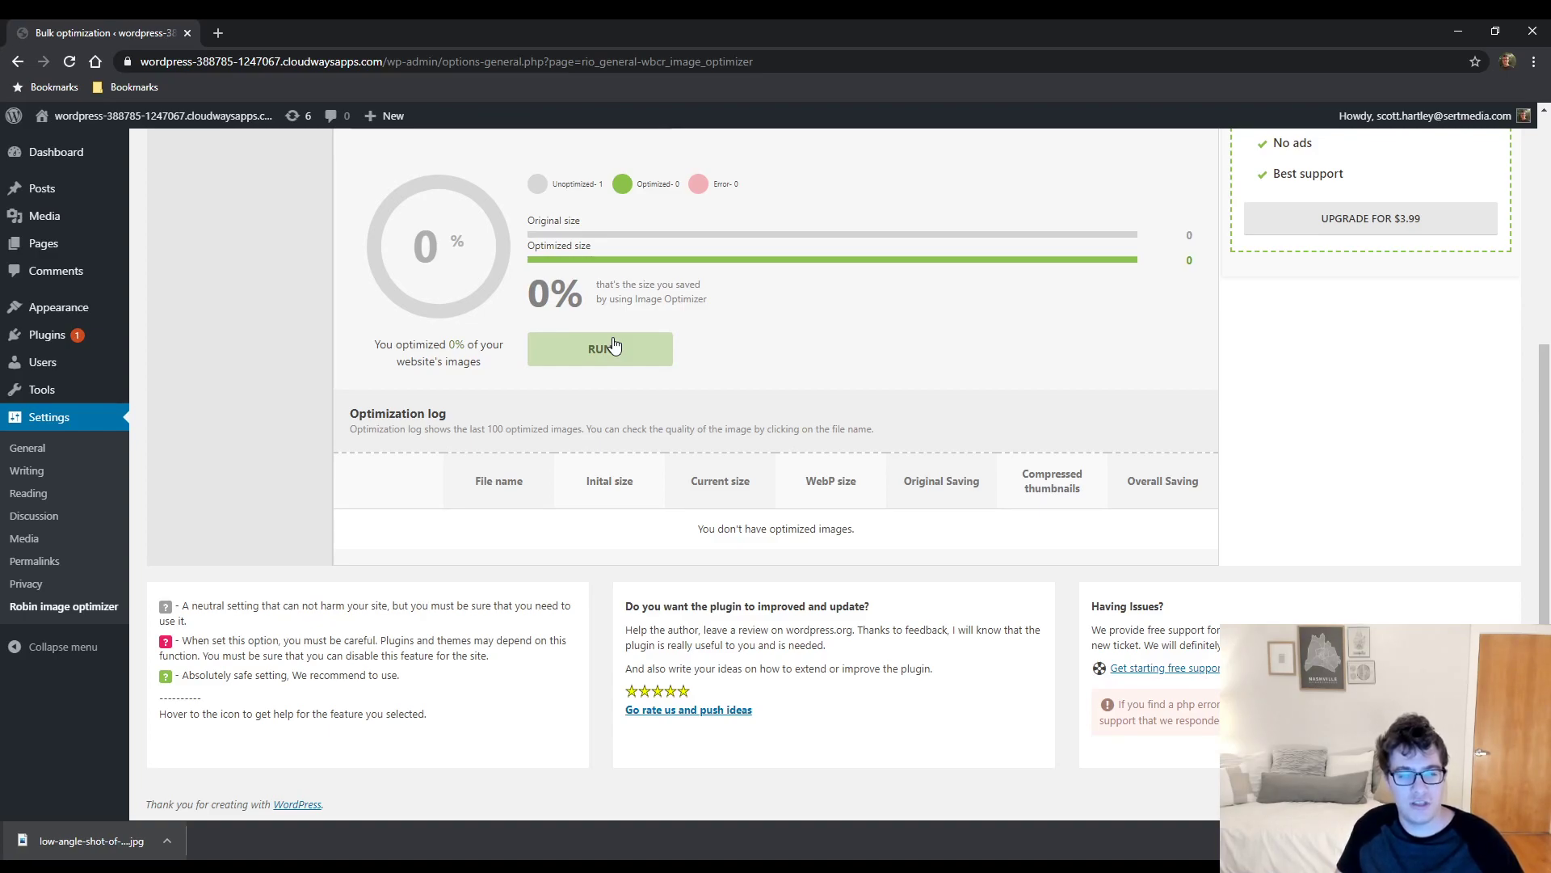
pyautogui.click(613, 345)
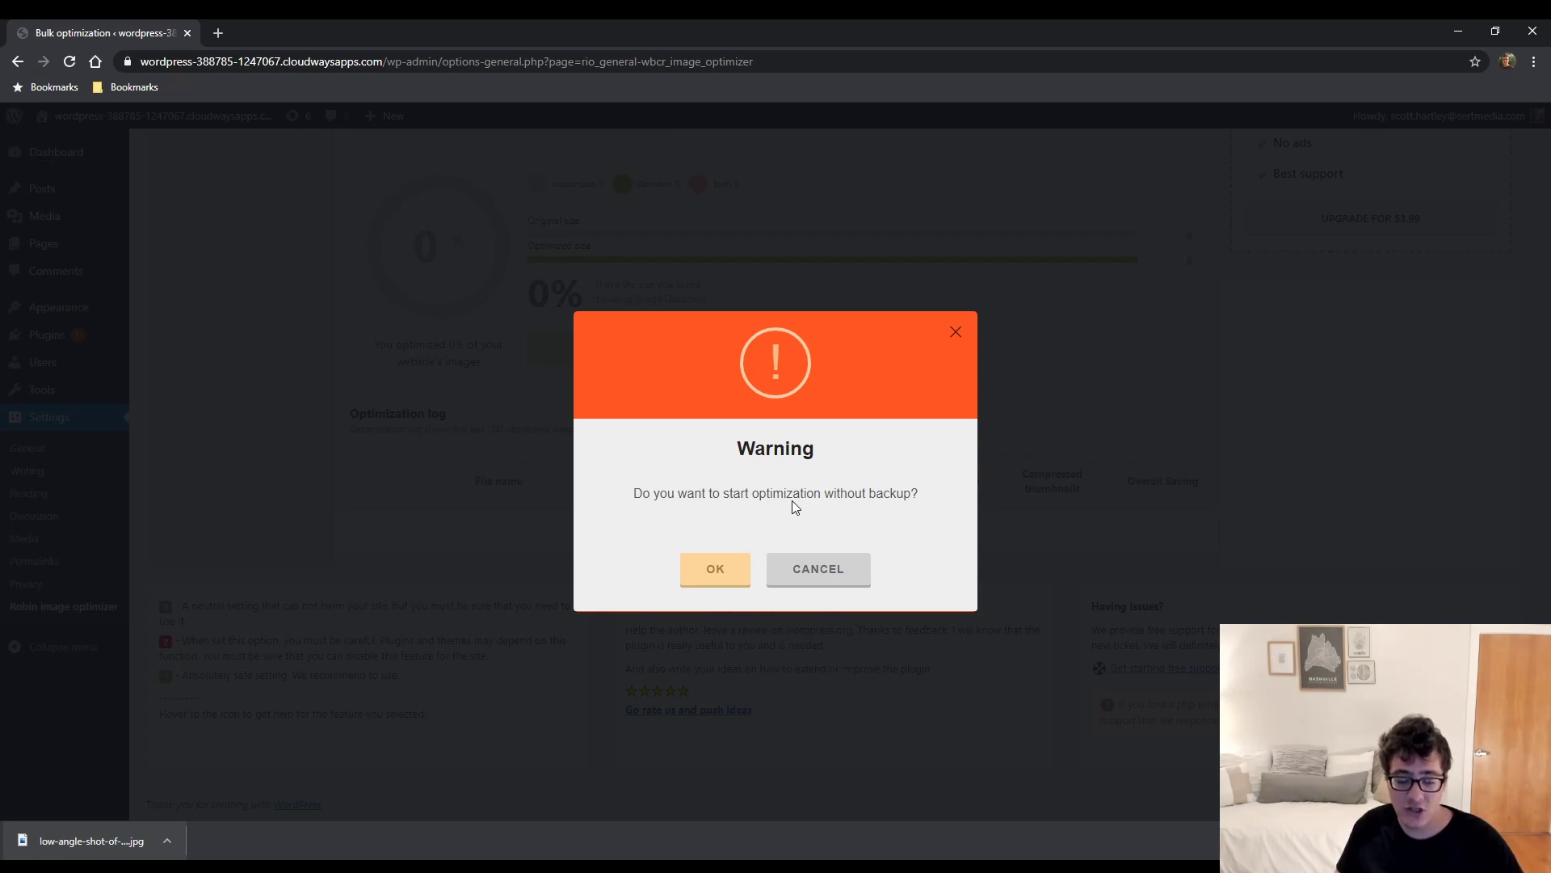
pyautogui.click(705, 585)
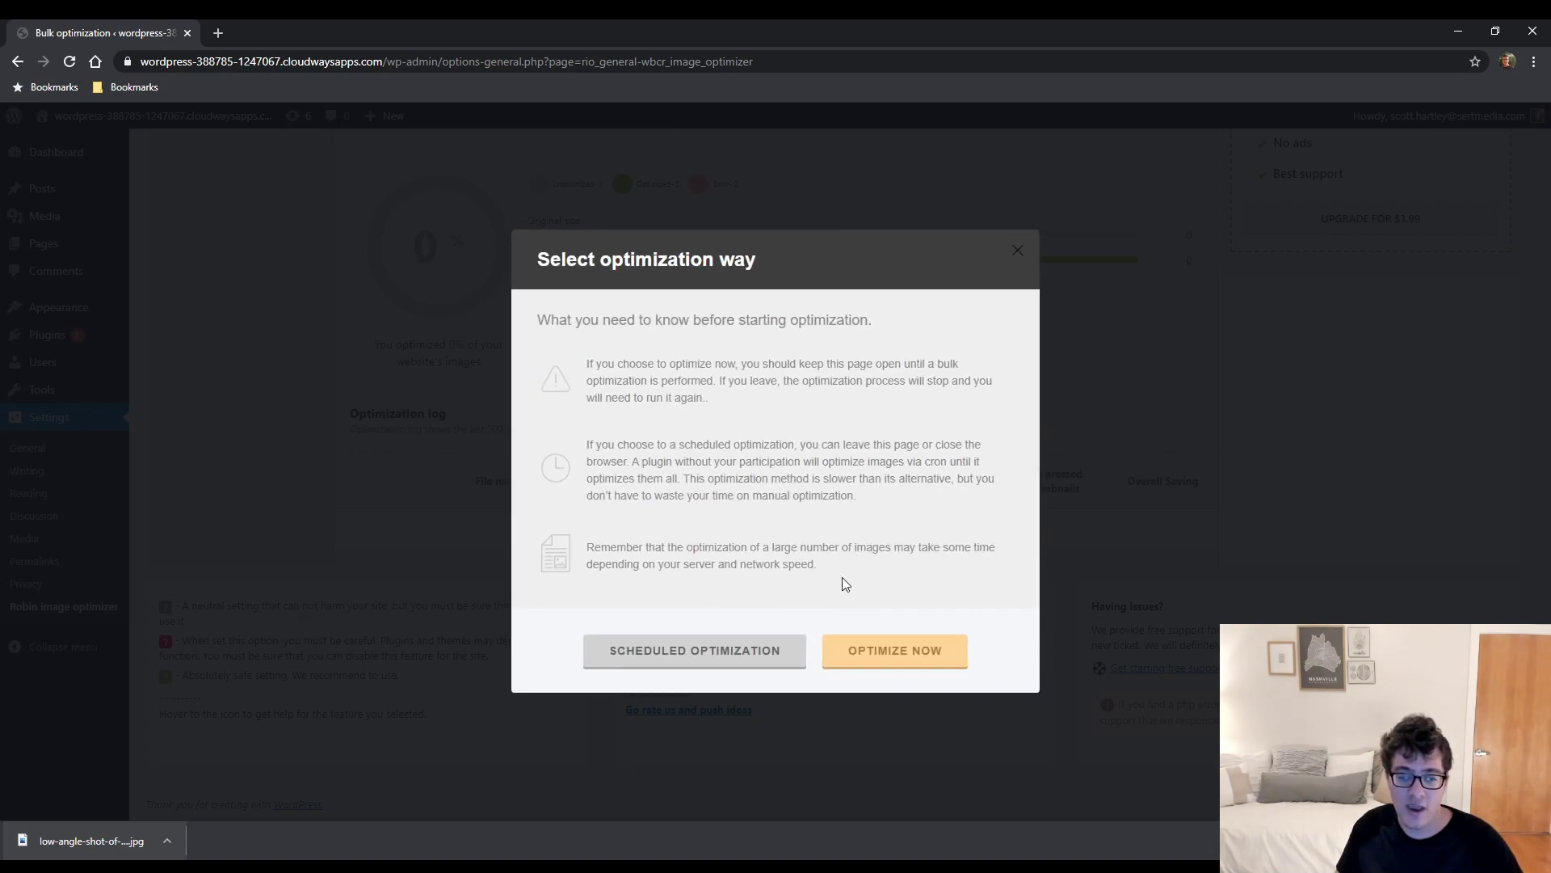
pyautogui.moveTo(596, 322); pyautogui.dragTo(777, 399)
pyautogui.click(777, 404)
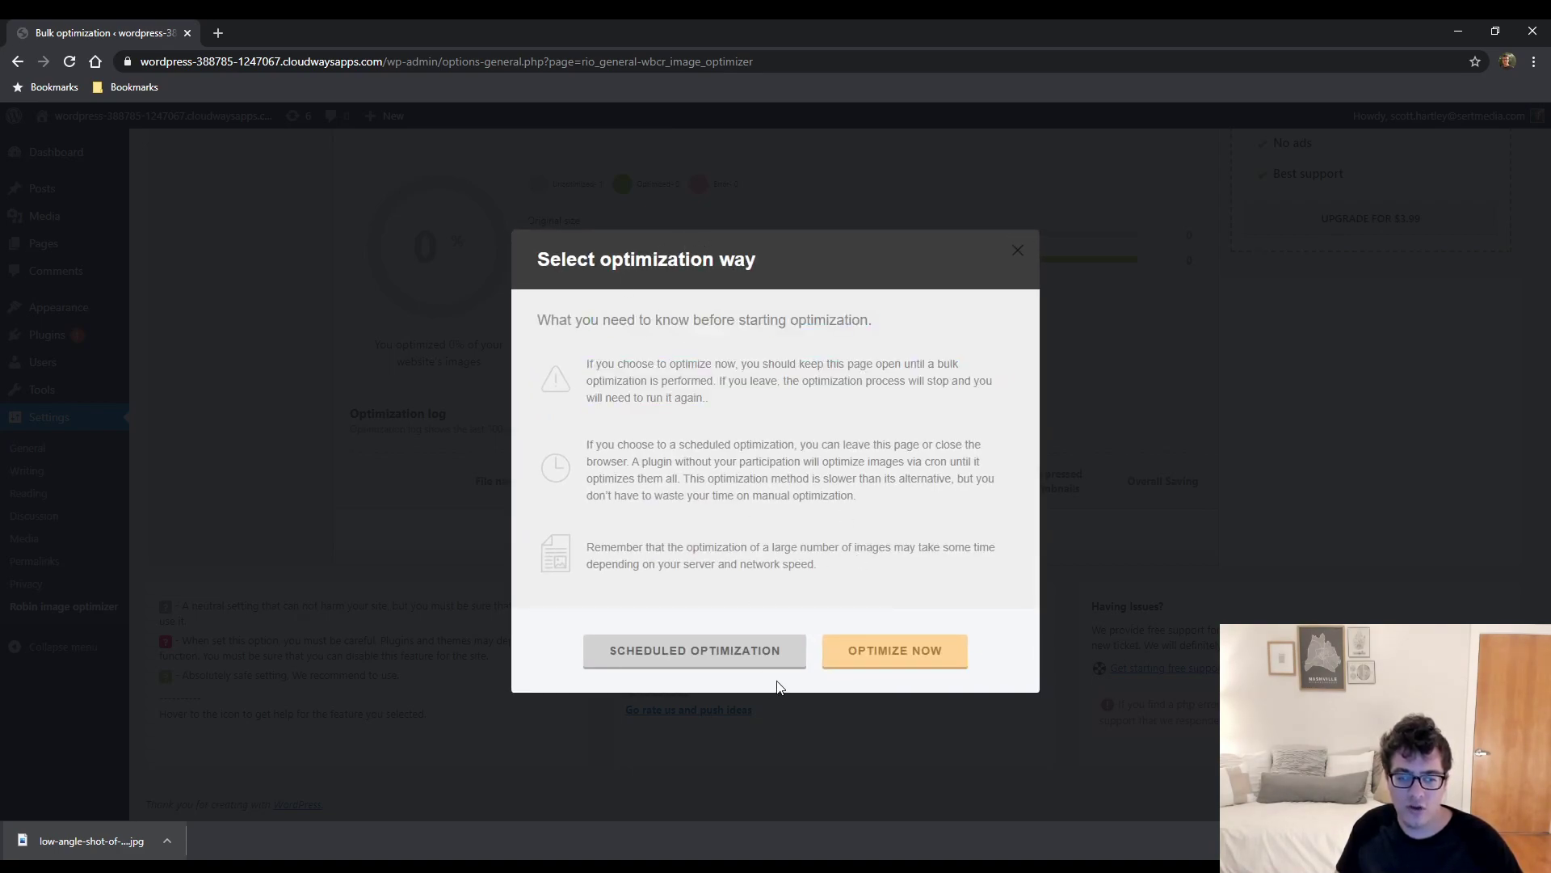
pyautogui.click(927, 650)
pyautogui.scroll(2, 950, 501)
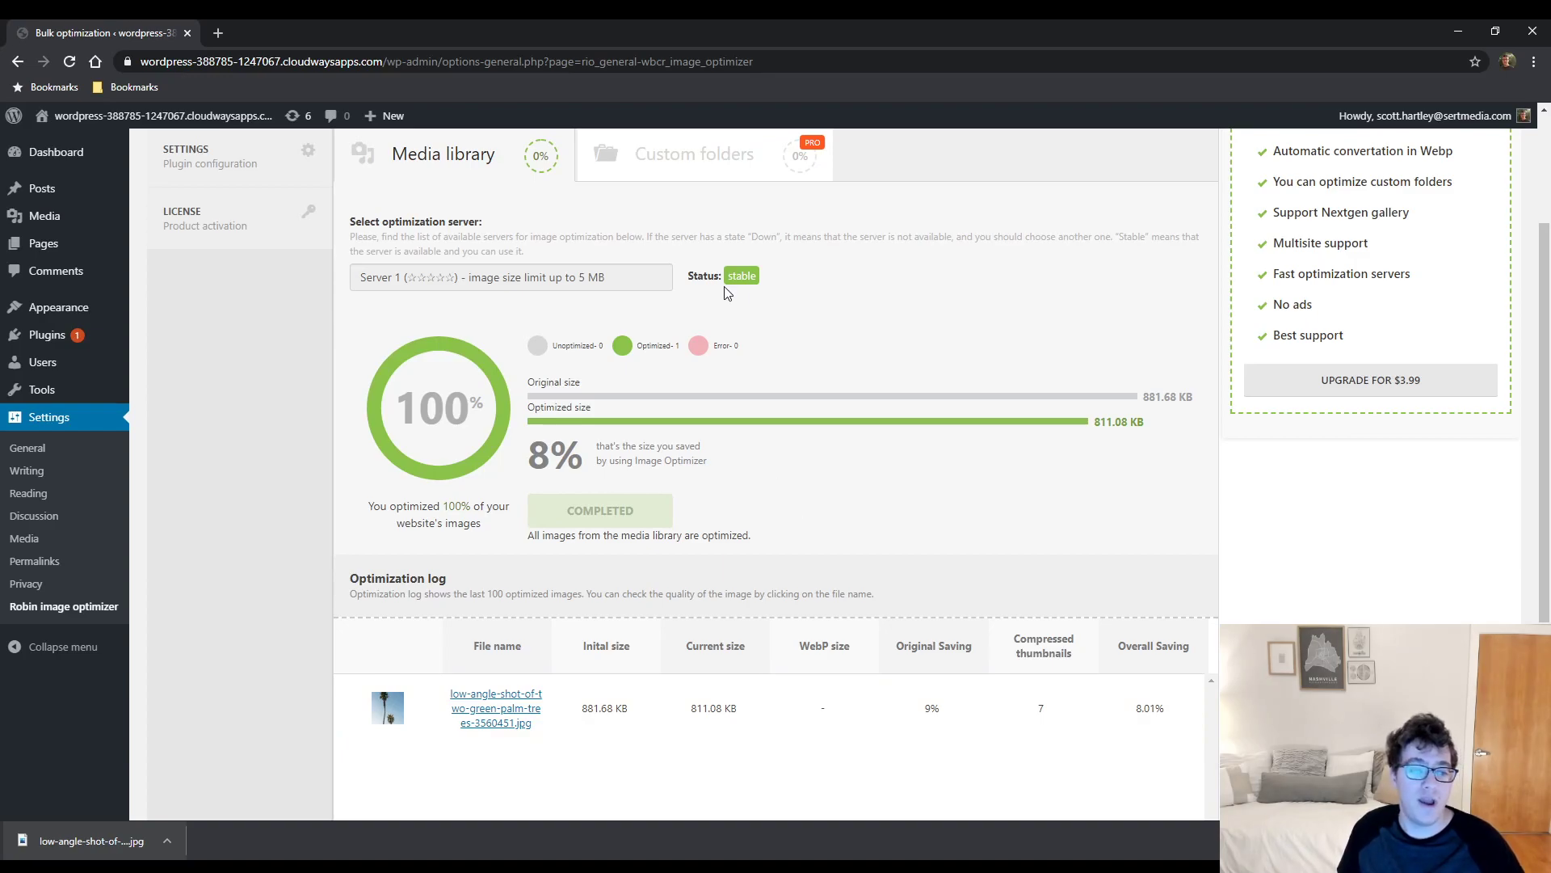
# Step: Review the optimization result: 881.68 KB reduced to 811.08 KB, 8% saved
pyautogui.scroll(-2, 729, 287)
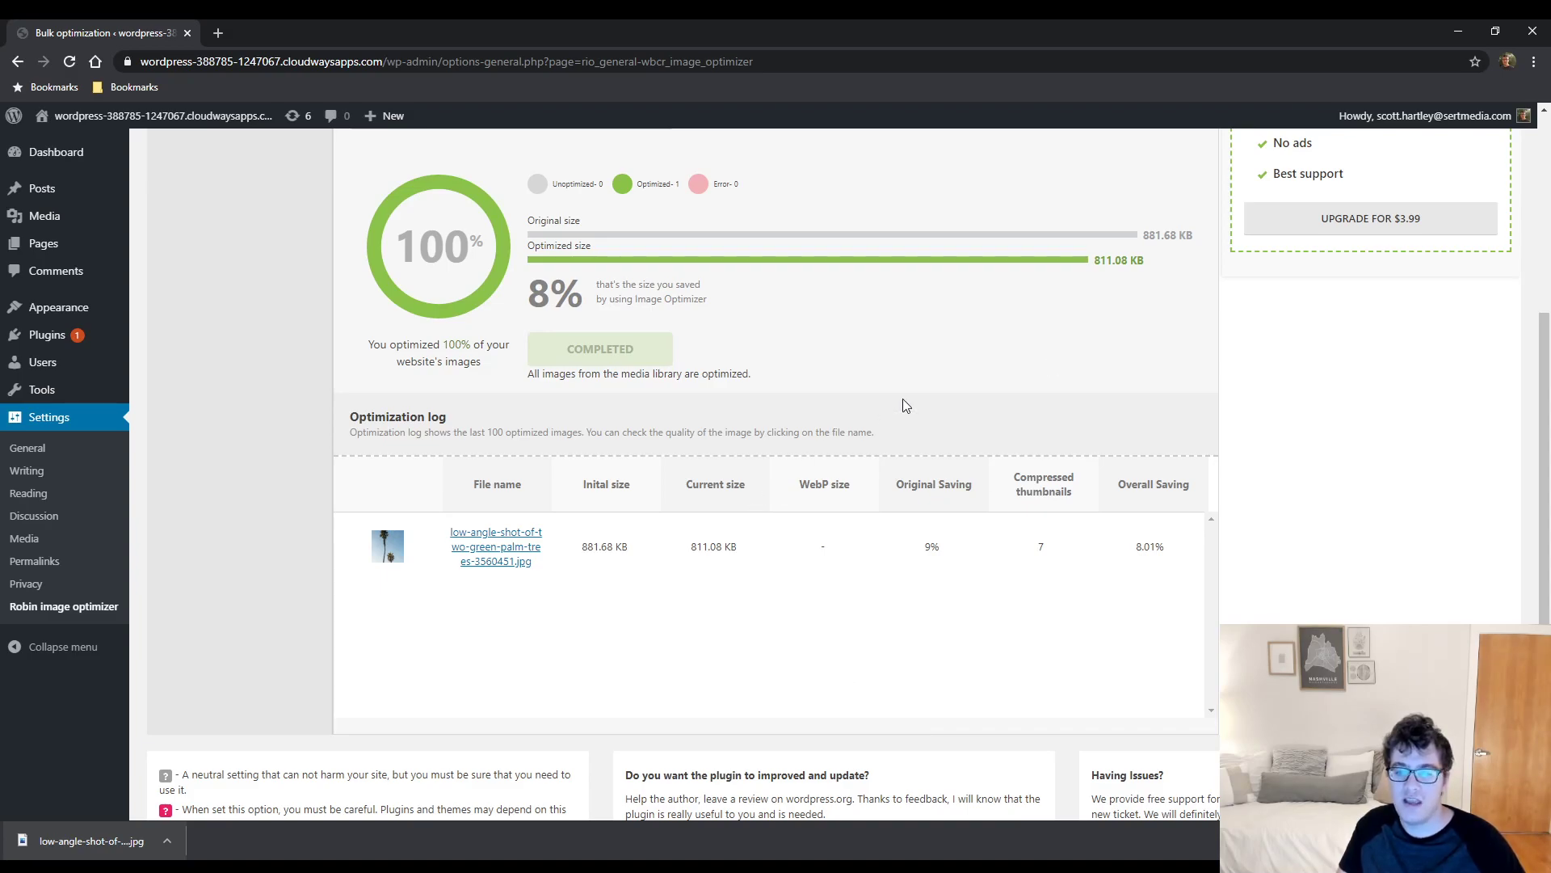
pyautogui.moveTo(609, 300); pyautogui.dragTo(521, 291)
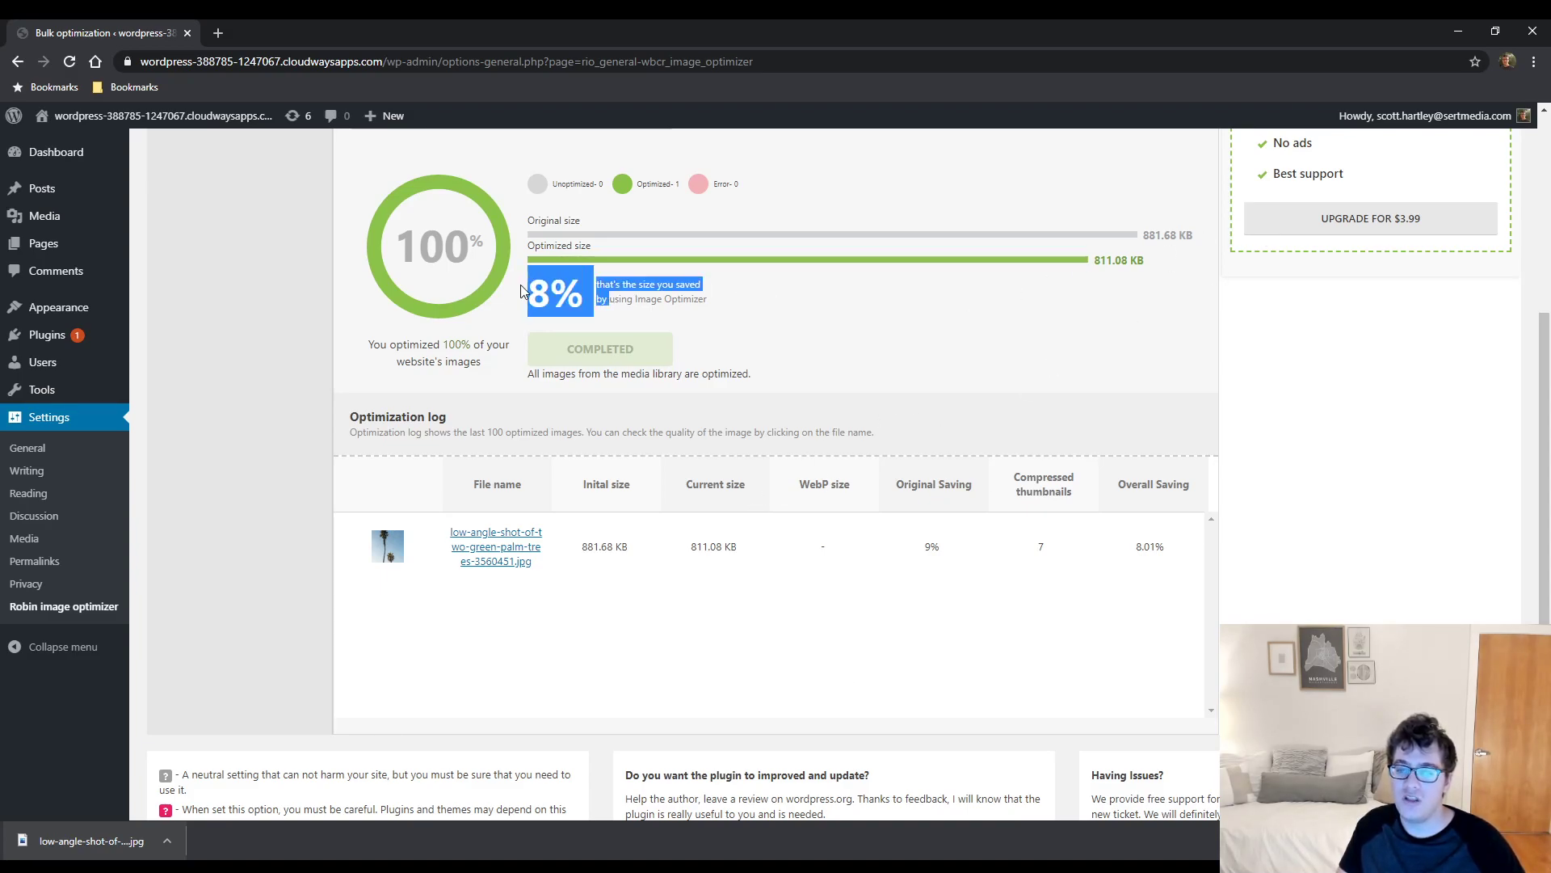
pyautogui.click(1135, 248)
pyautogui.moveTo(1149, 252); pyautogui.dragTo(1171, 233)
pyautogui.click(1097, 261)
pyautogui.scroll(5, 1077, 333)
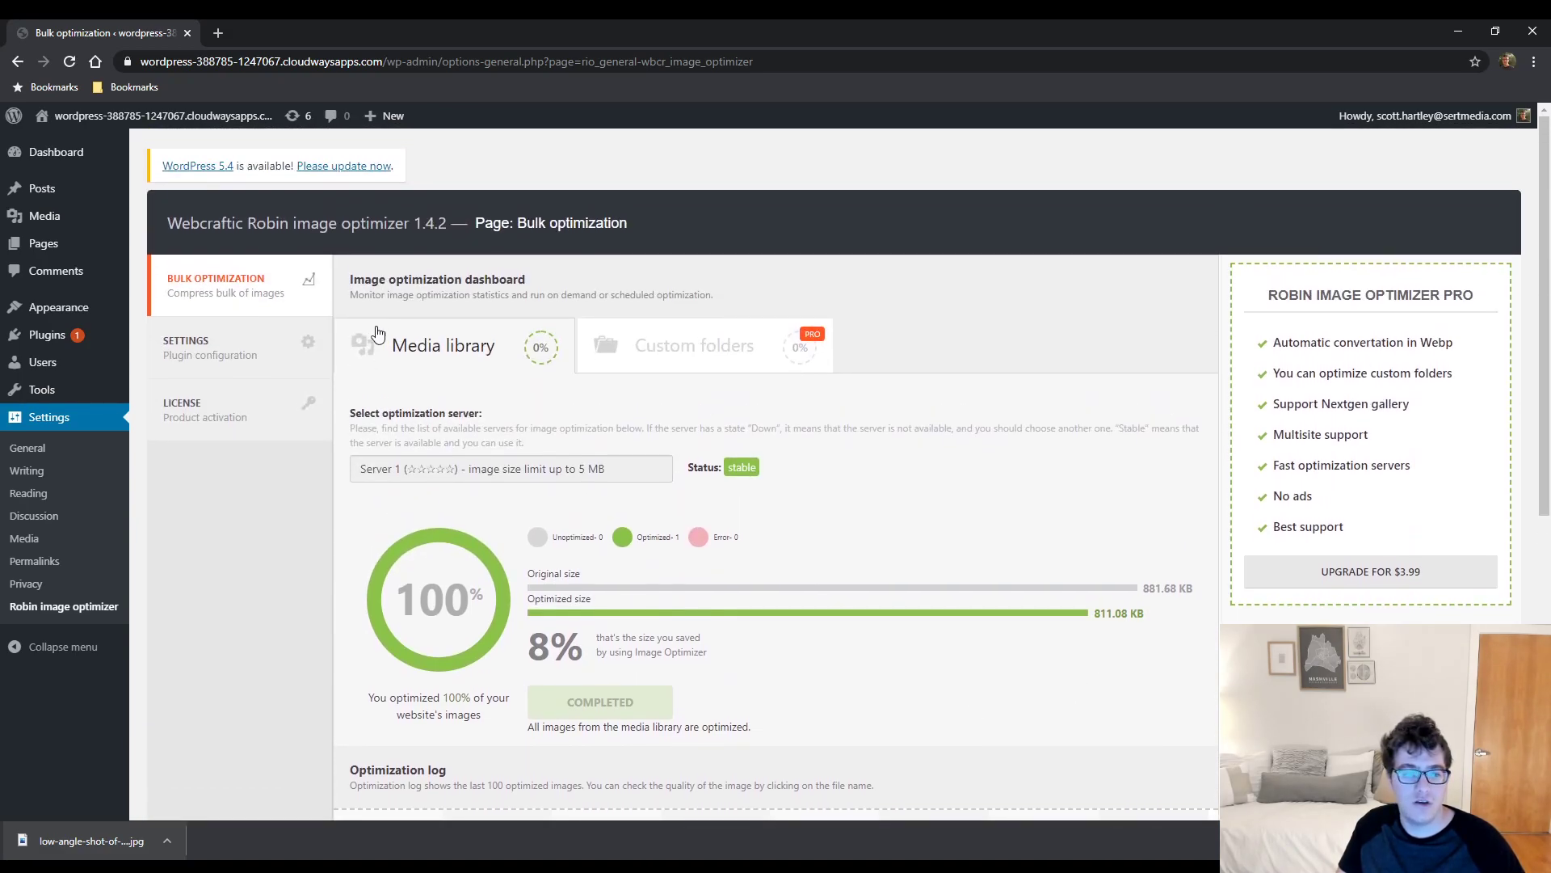
# Step: Go from the media library to the optimizer settings and save them again
pyautogui.click(76, 217)
pyautogui.moveTo(55, 479)
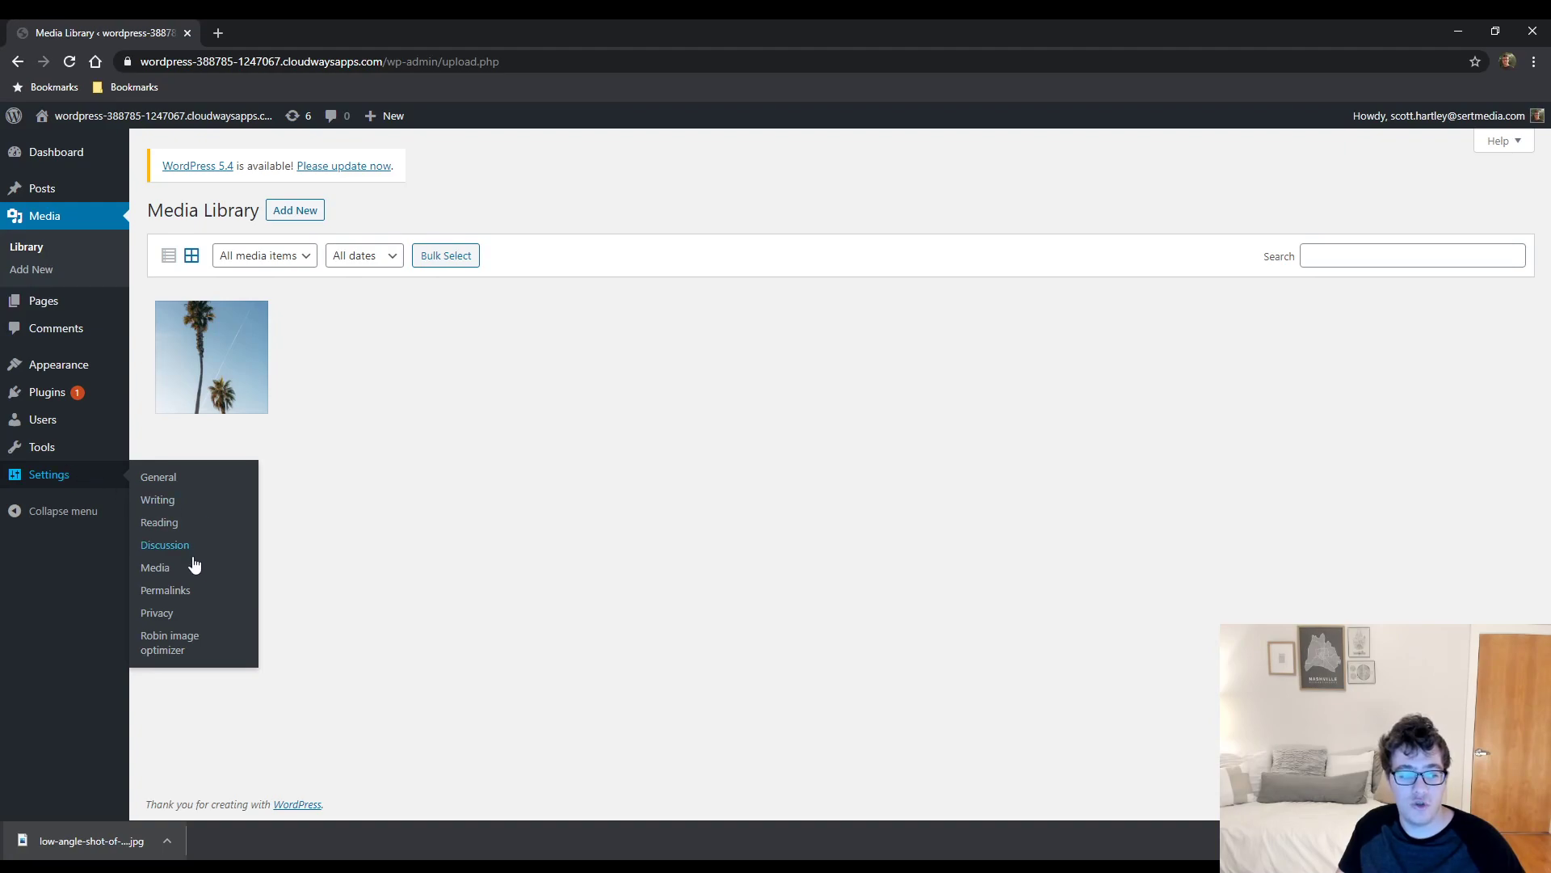
pyautogui.click(182, 644)
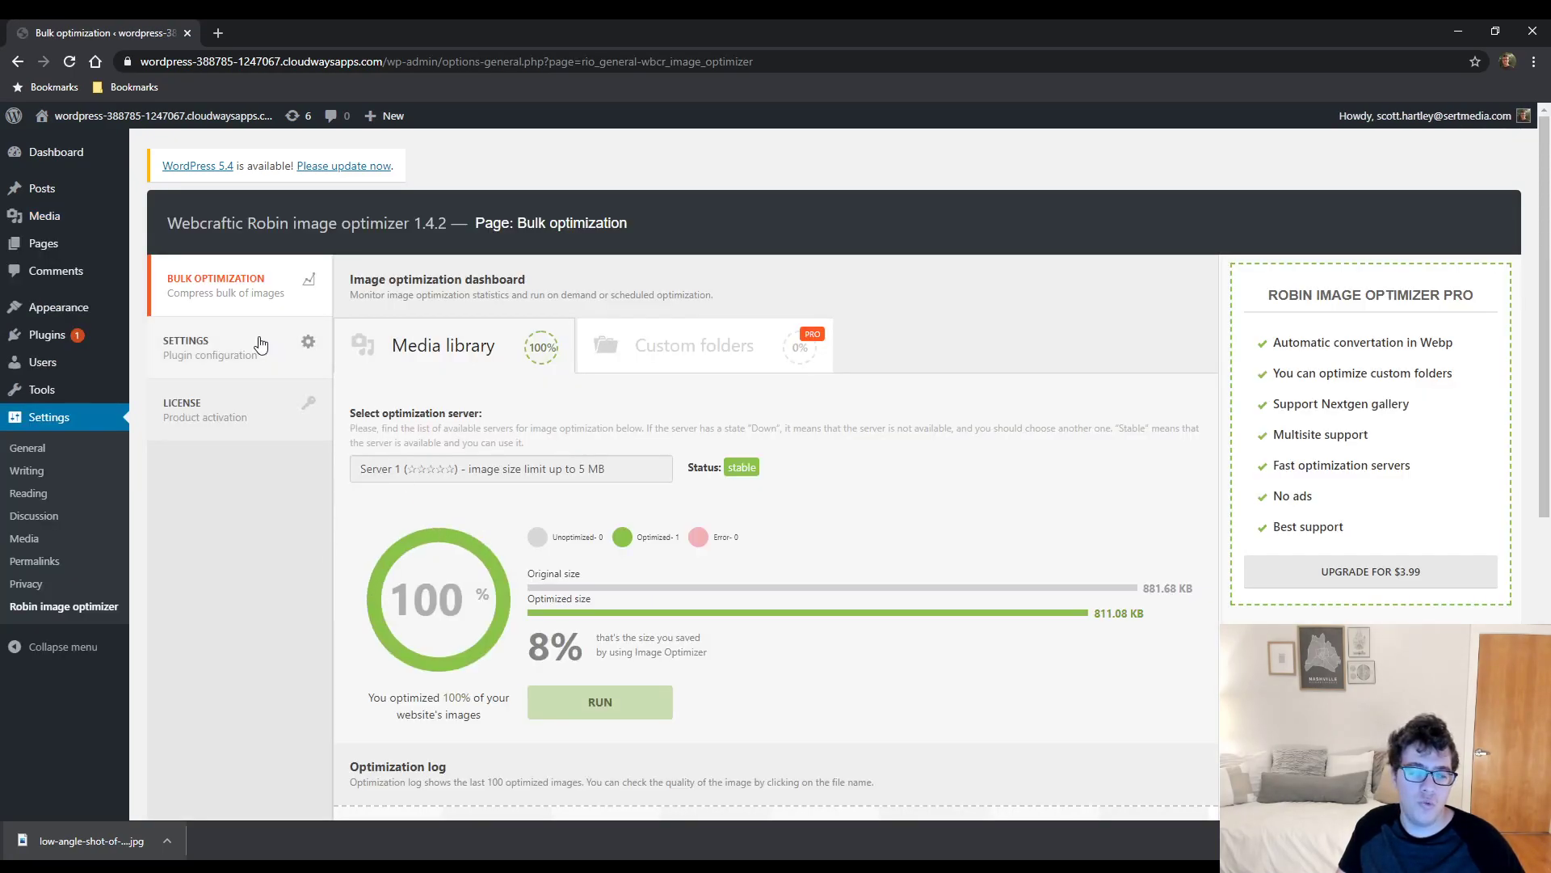
pyautogui.click(276, 354)
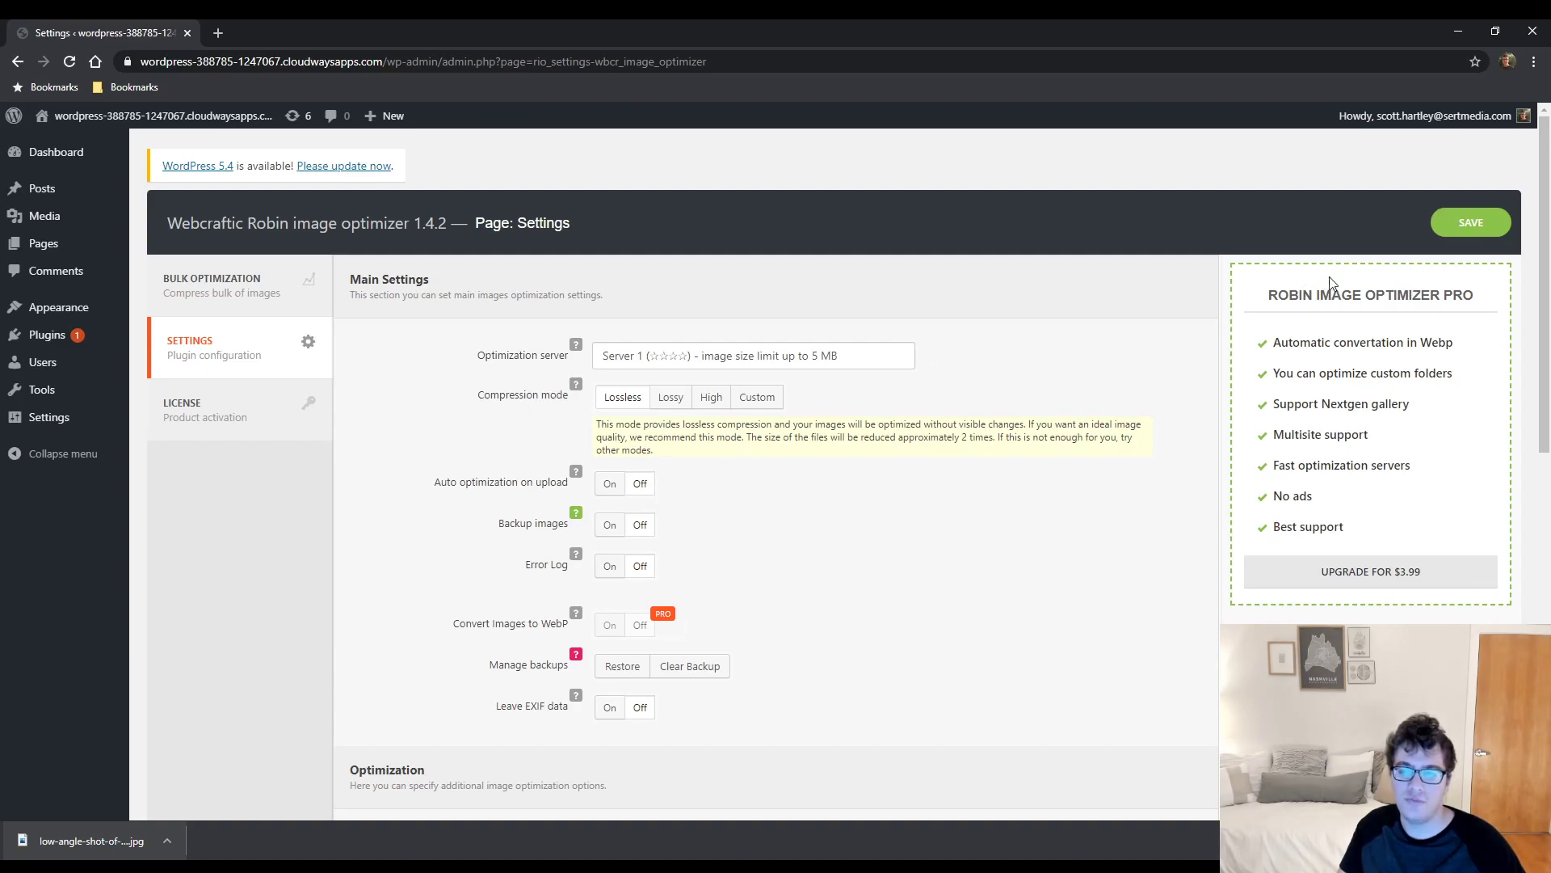
pyautogui.click(1472, 222)
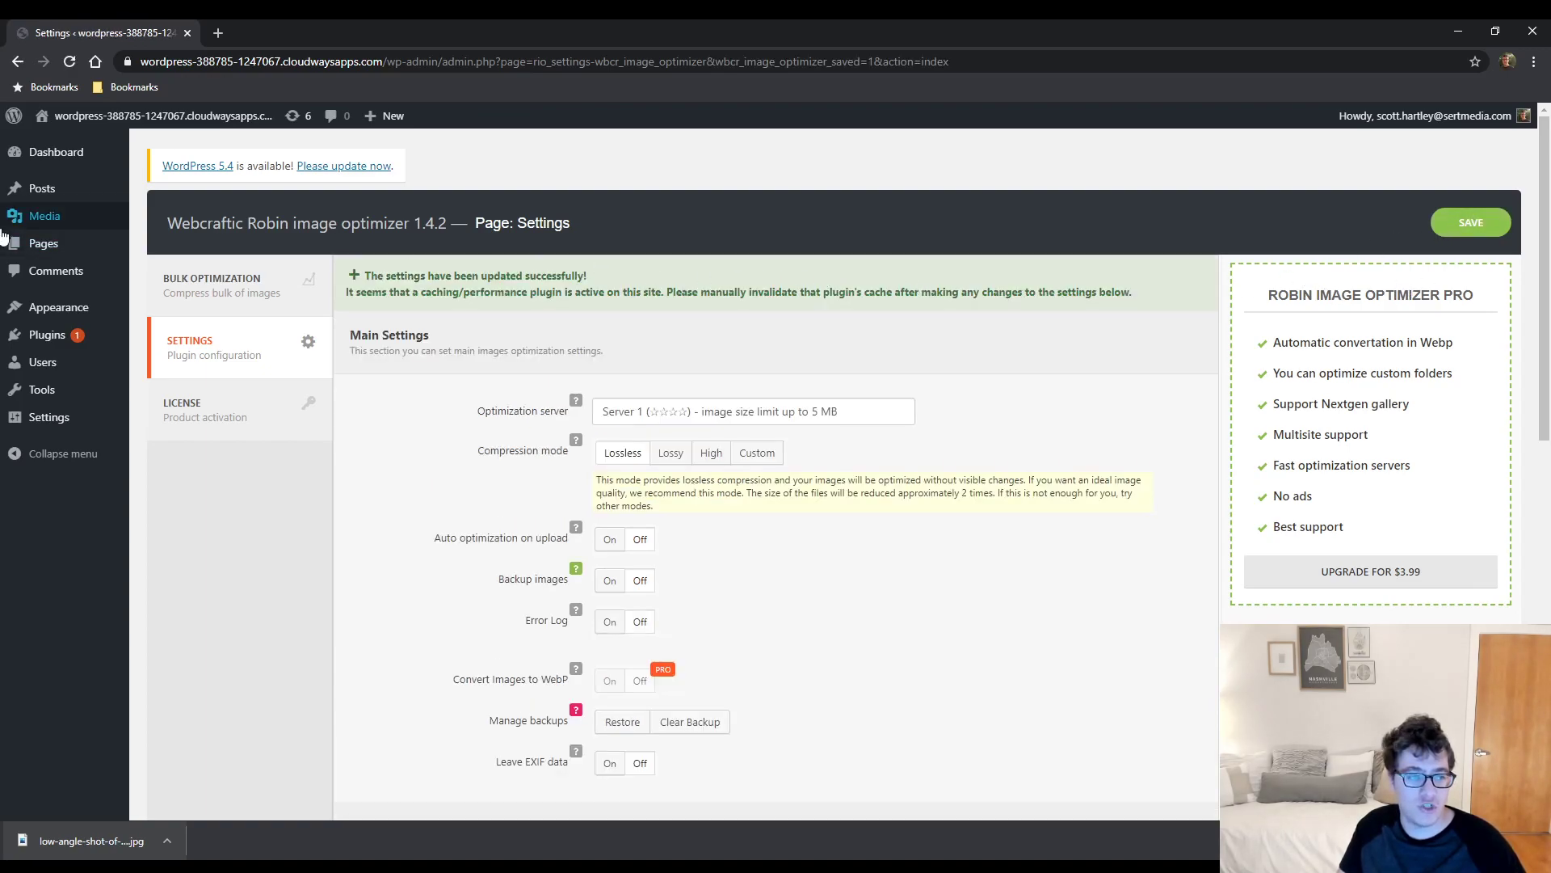
# Step: Upload the downloaded palm-tree jpg via Media > Add New, then check the optimizer dashboard
pyautogui.click(32, 216)
pyautogui.click(279, 216)
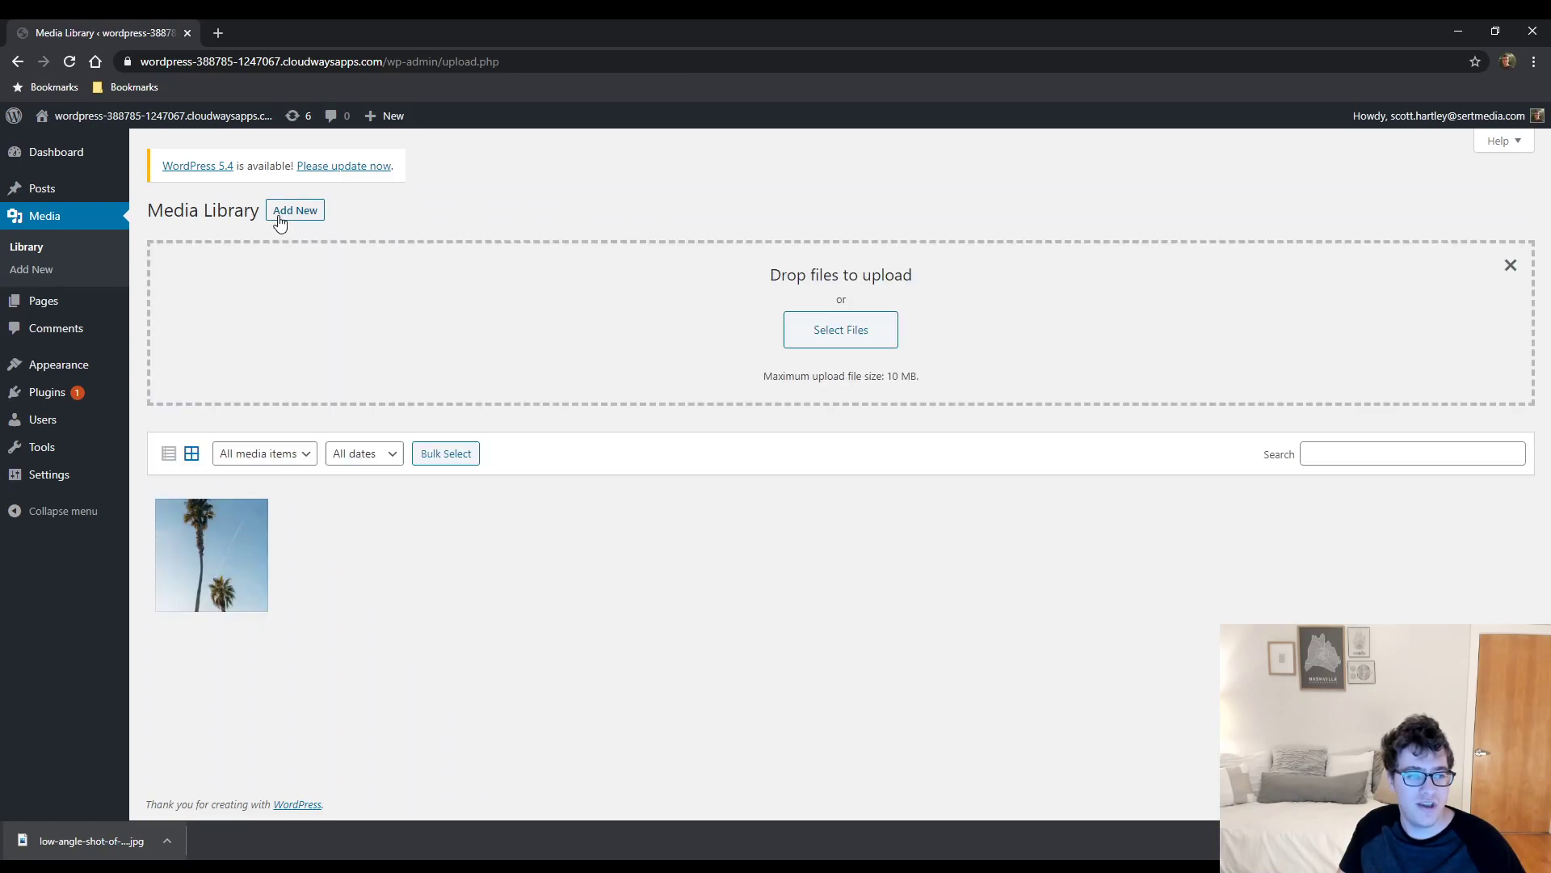
pyautogui.moveTo(65, 841); pyautogui.dragTo(439, 333)
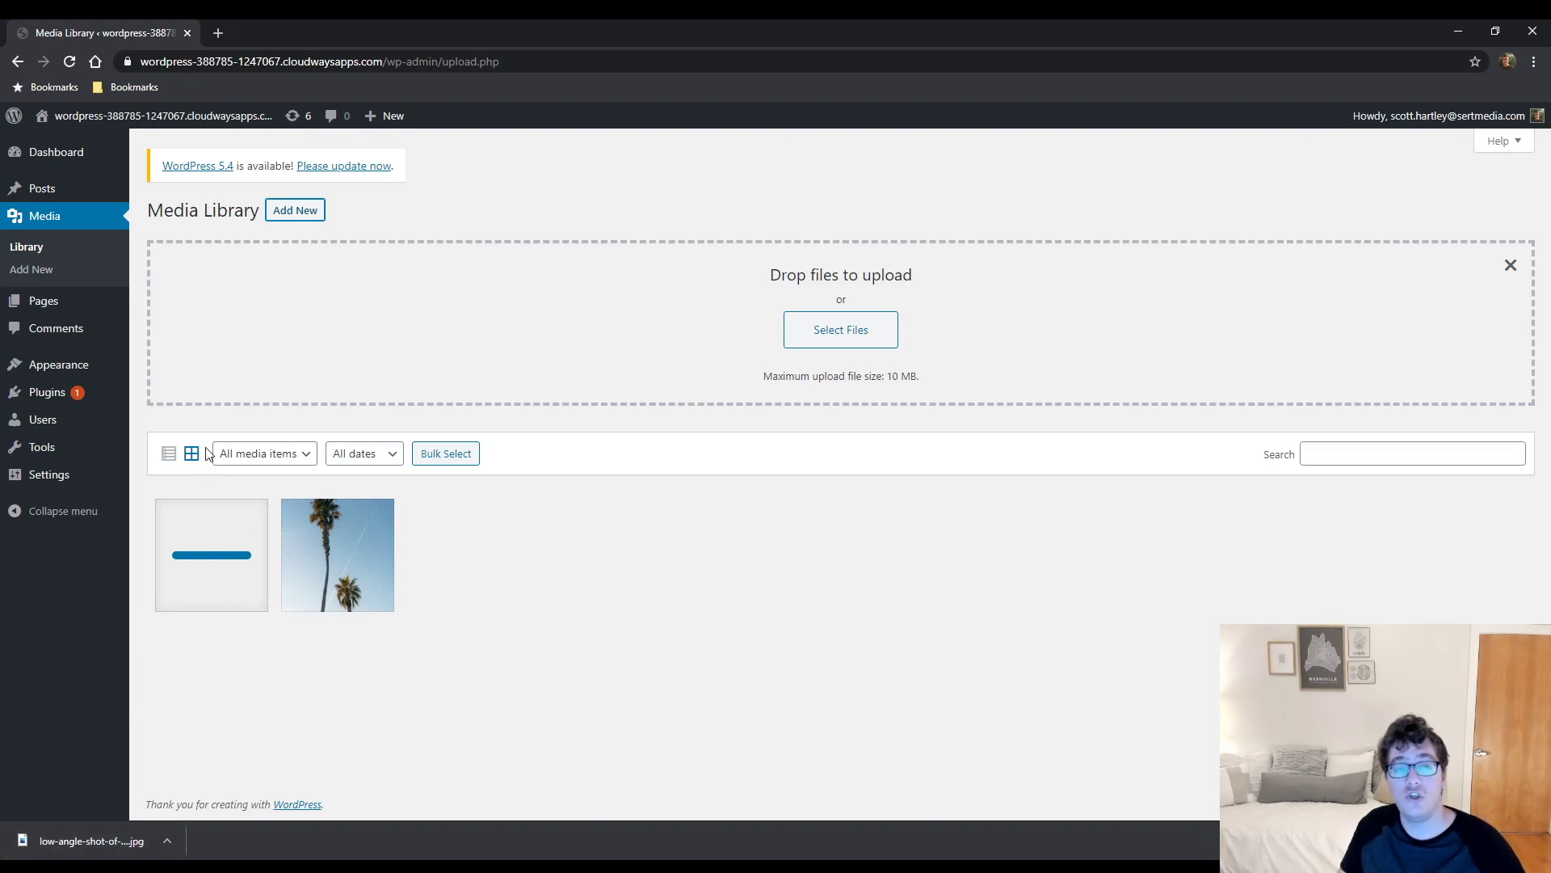
pyautogui.moveTo(74, 472)
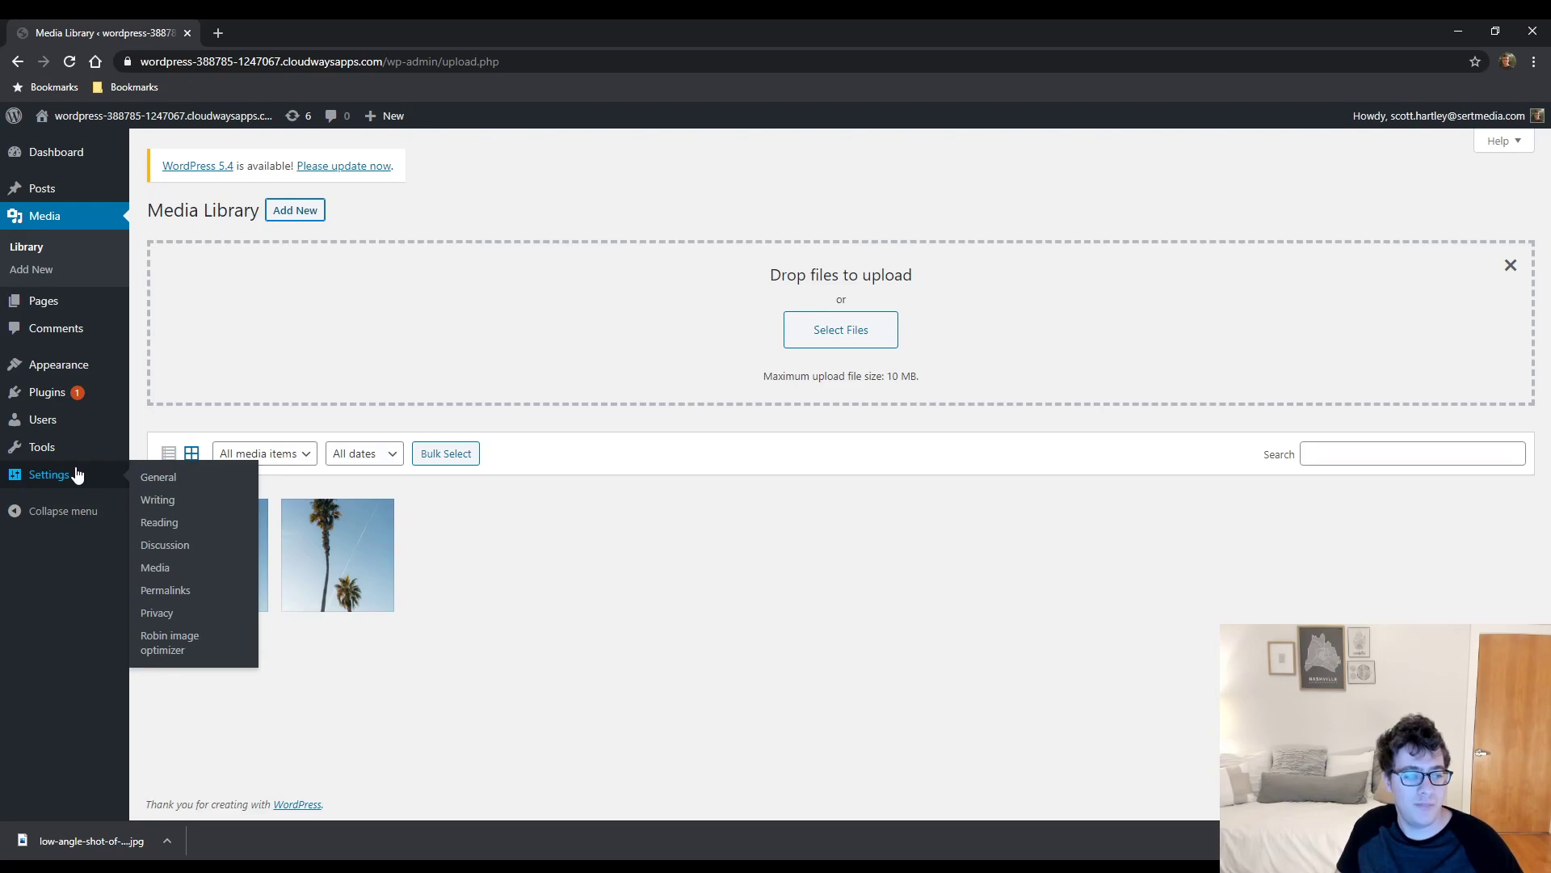
pyautogui.click(231, 646)
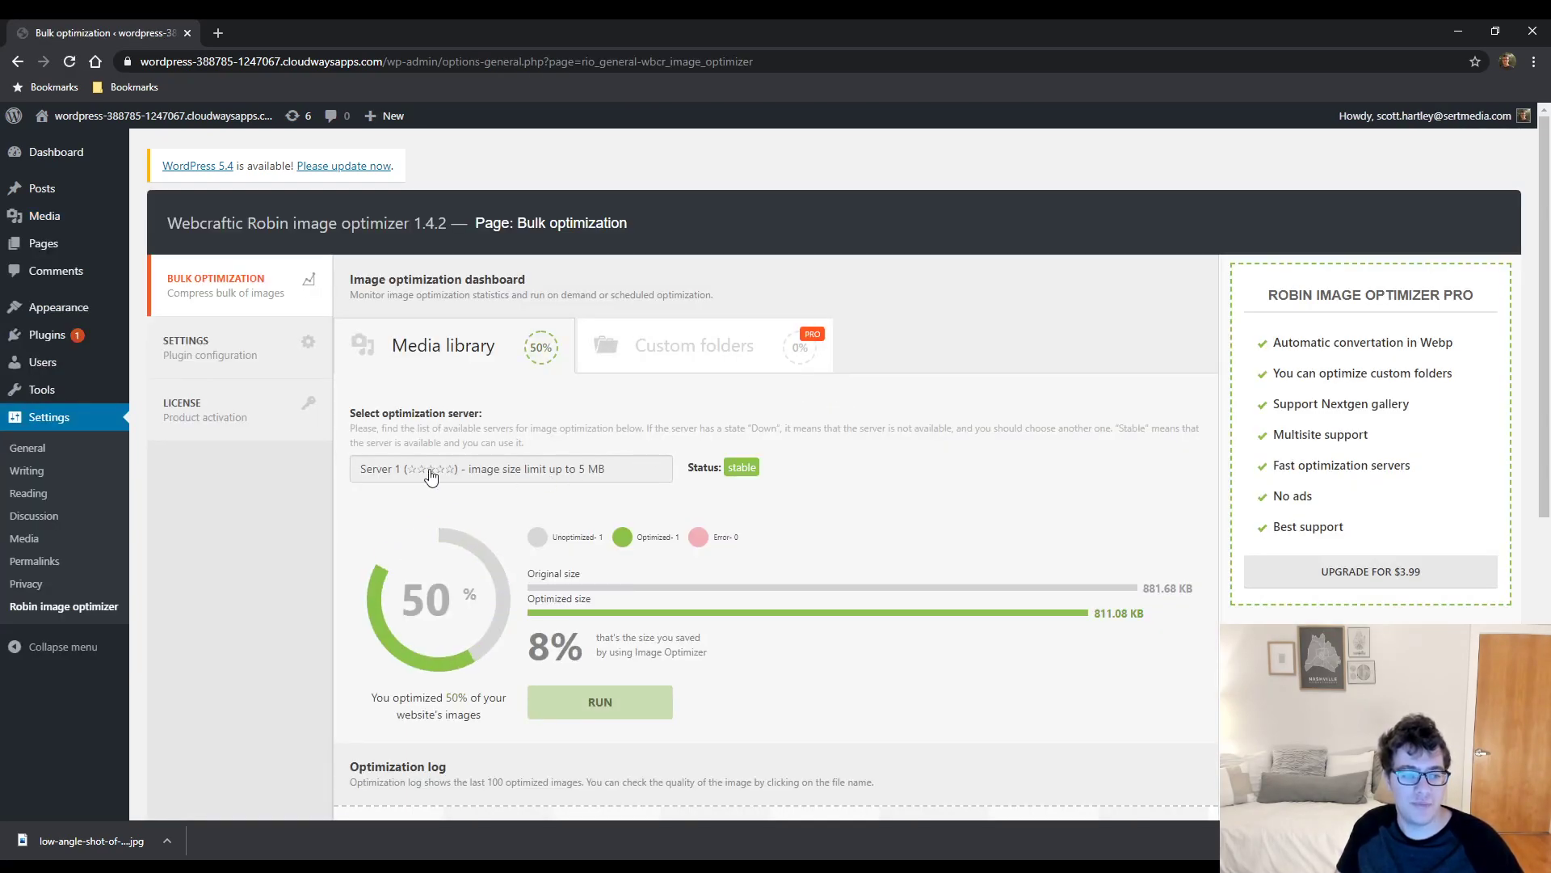
# Step: Switch the Robin optimizer's compression mode to Lossy and save the setting
pyautogui.click(241, 353)
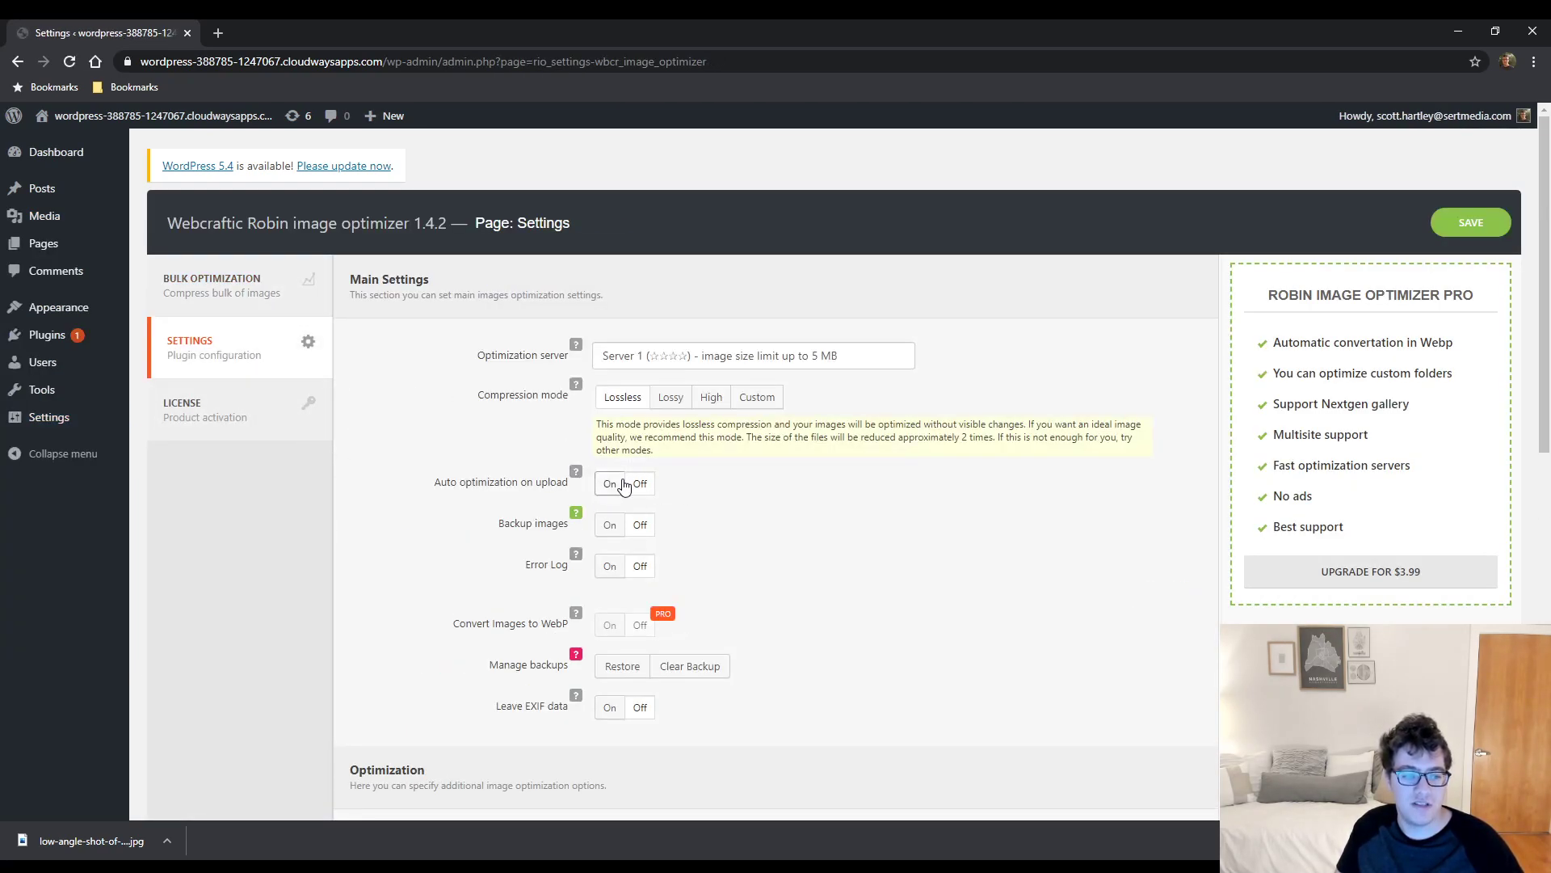
pyautogui.click(669, 398)
pyautogui.click(1458, 226)
# Step: On the bulk optimization dashboard, review the 50% summary and the original versus optimized sizes
pyautogui.click(284, 279)
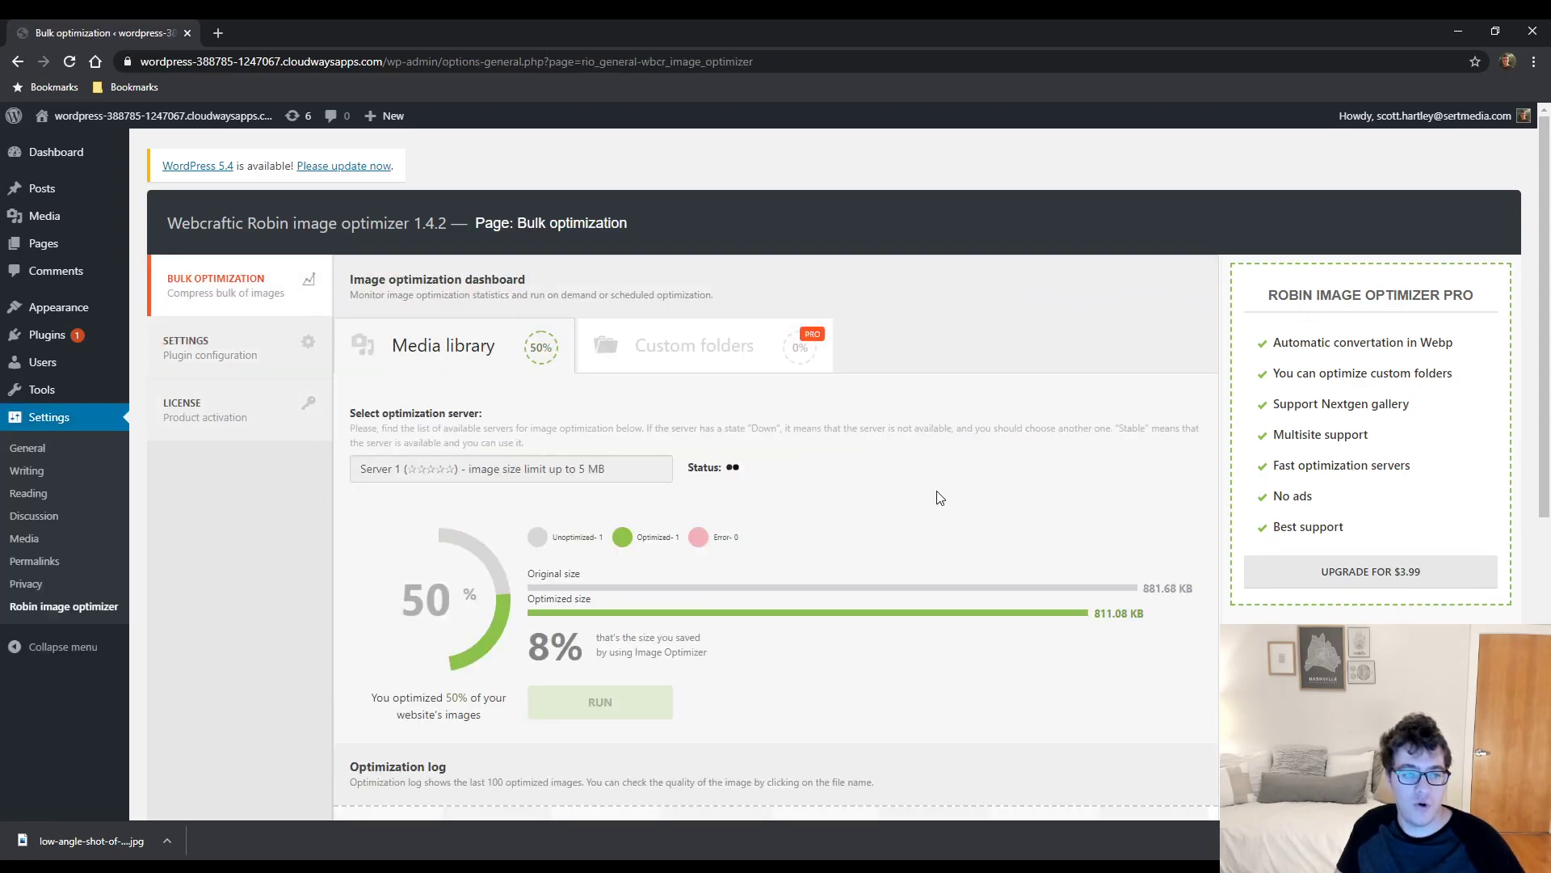
pyautogui.scroll(-4, 840, 482)
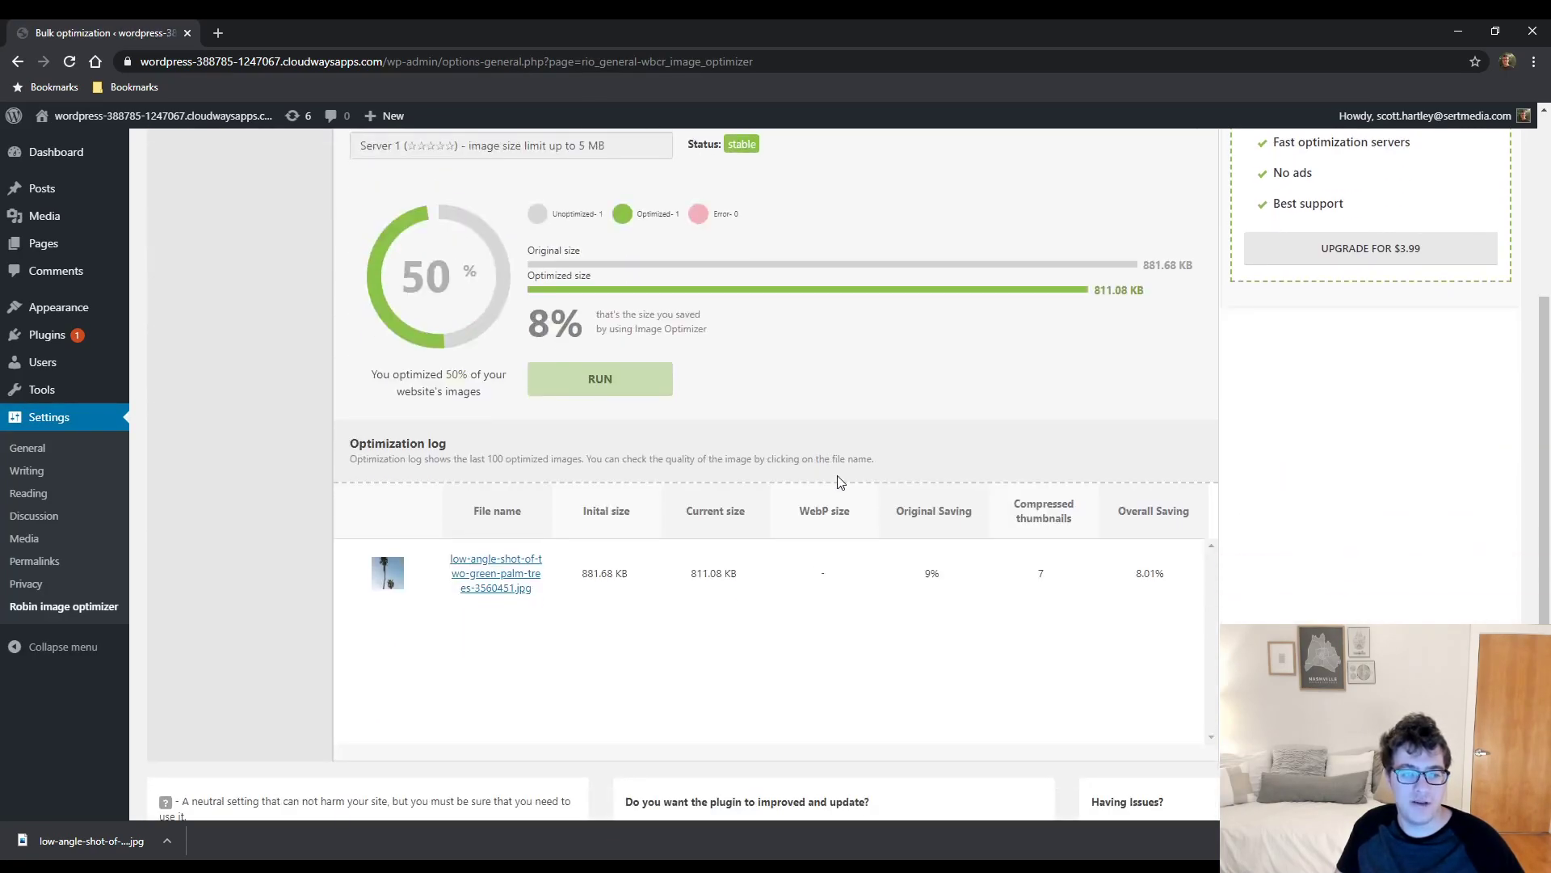
pyautogui.tripleClick(417, 255)
pyautogui.click(479, 346)
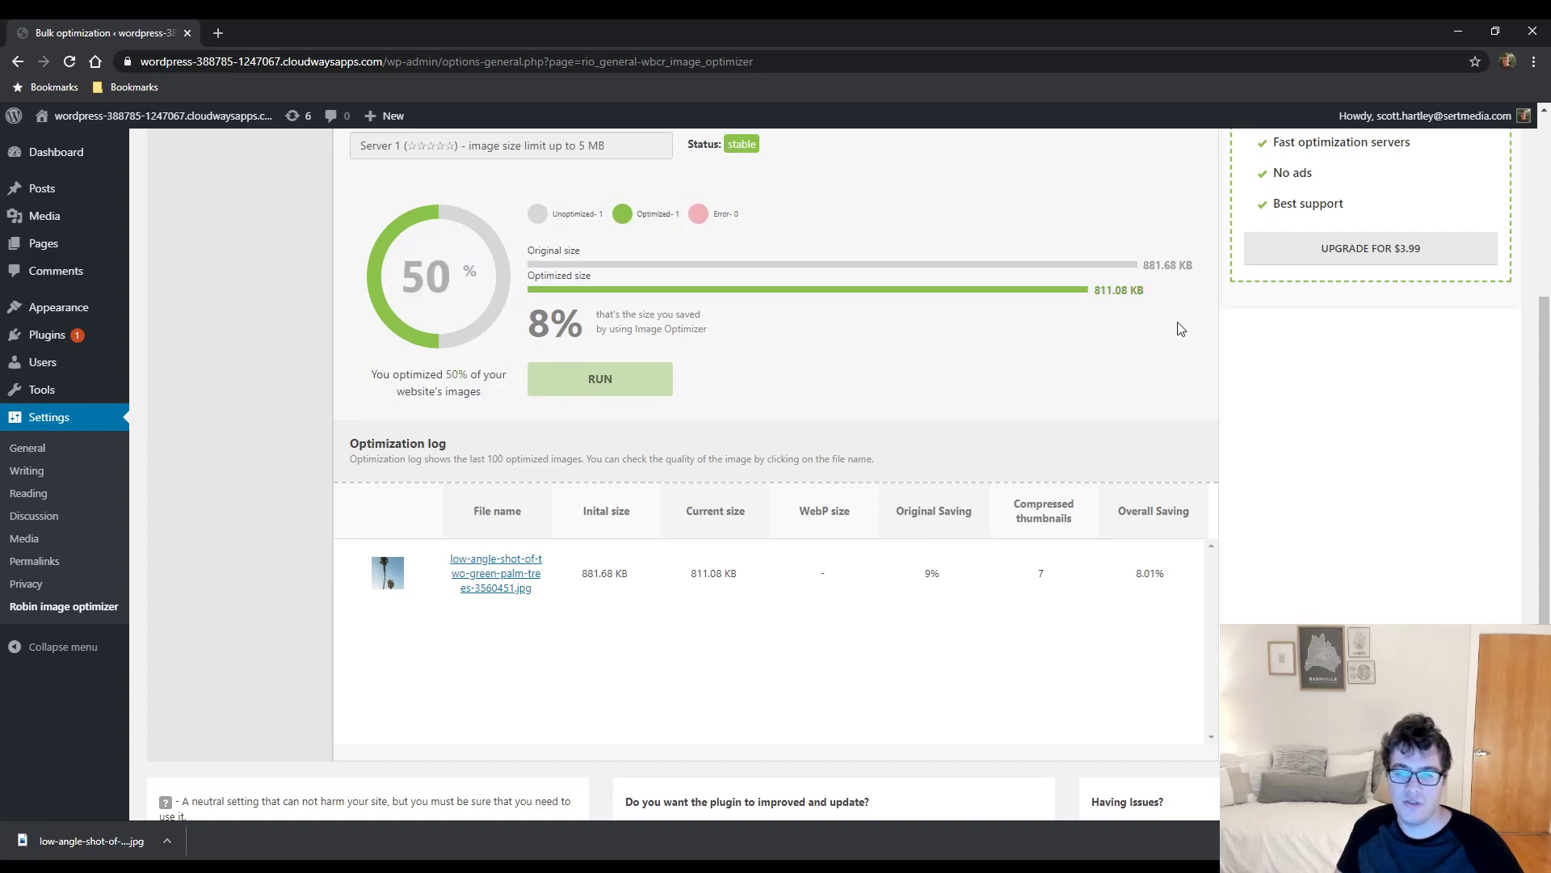
pyautogui.moveTo(1169, 323); pyautogui.dragTo(710, 242)
pyautogui.click(710, 242)
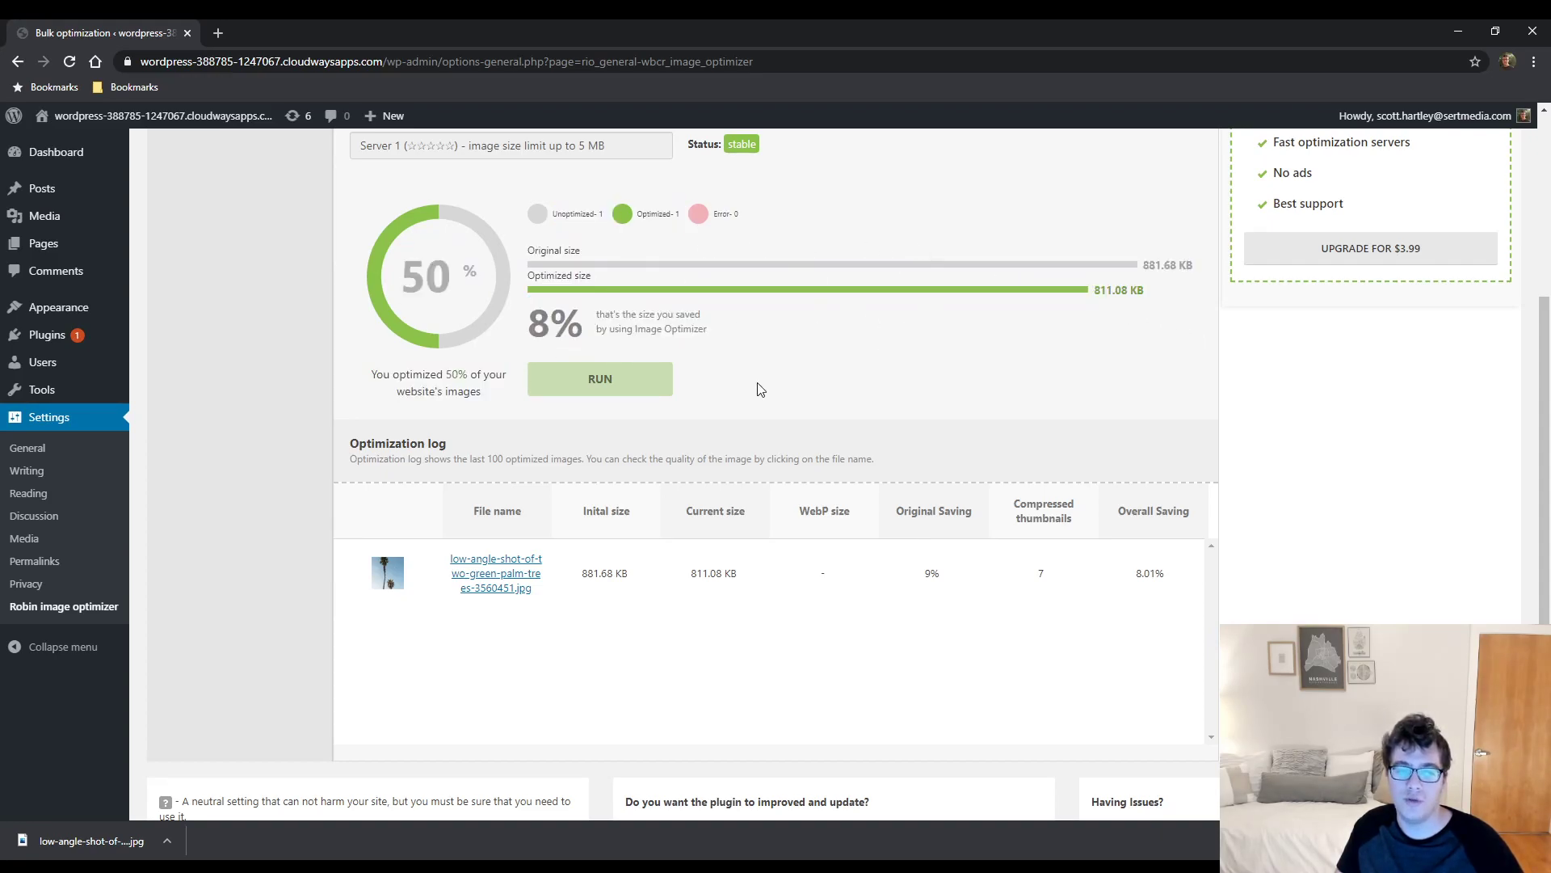
# Step: Start a bulk optimization run without a backup and optimize the remaining image now
pyautogui.click(602, 379)
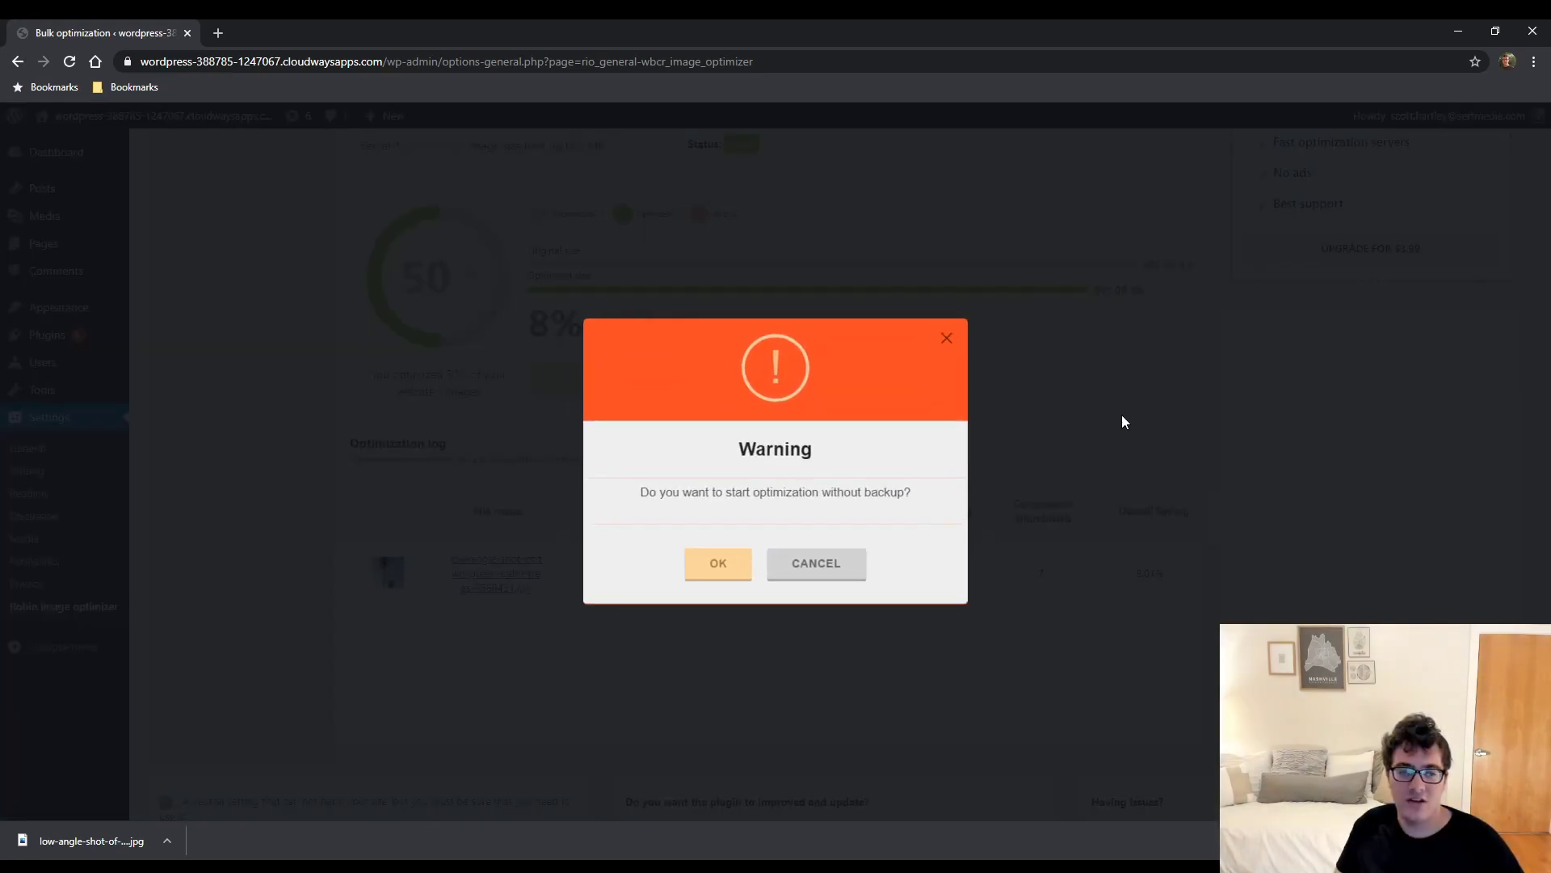
pyautogui.click(718, 570)
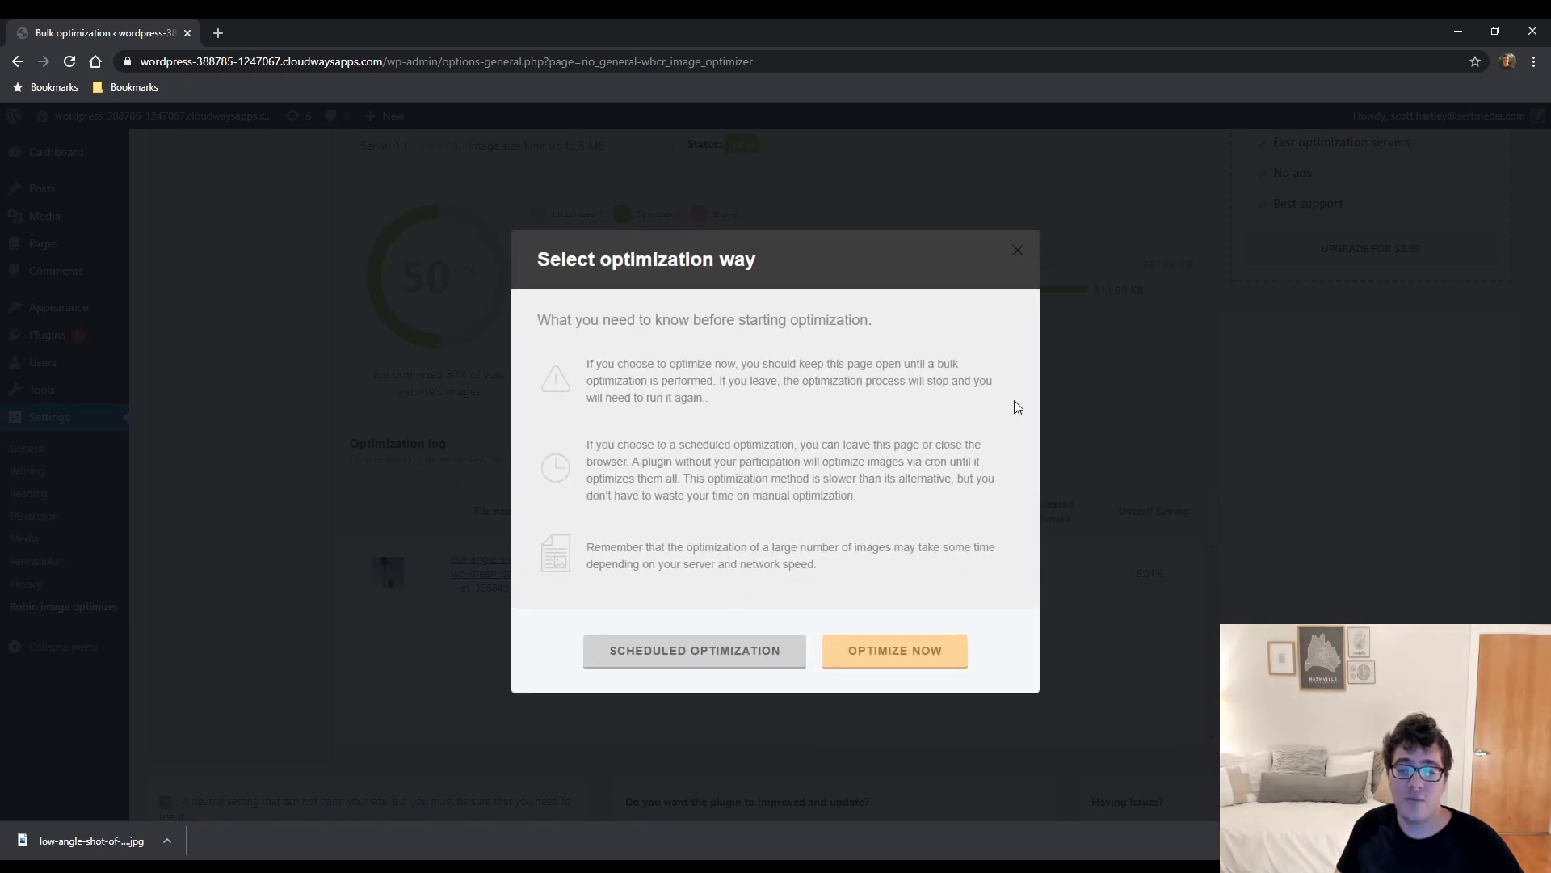
pyautogui.click(887, 651)
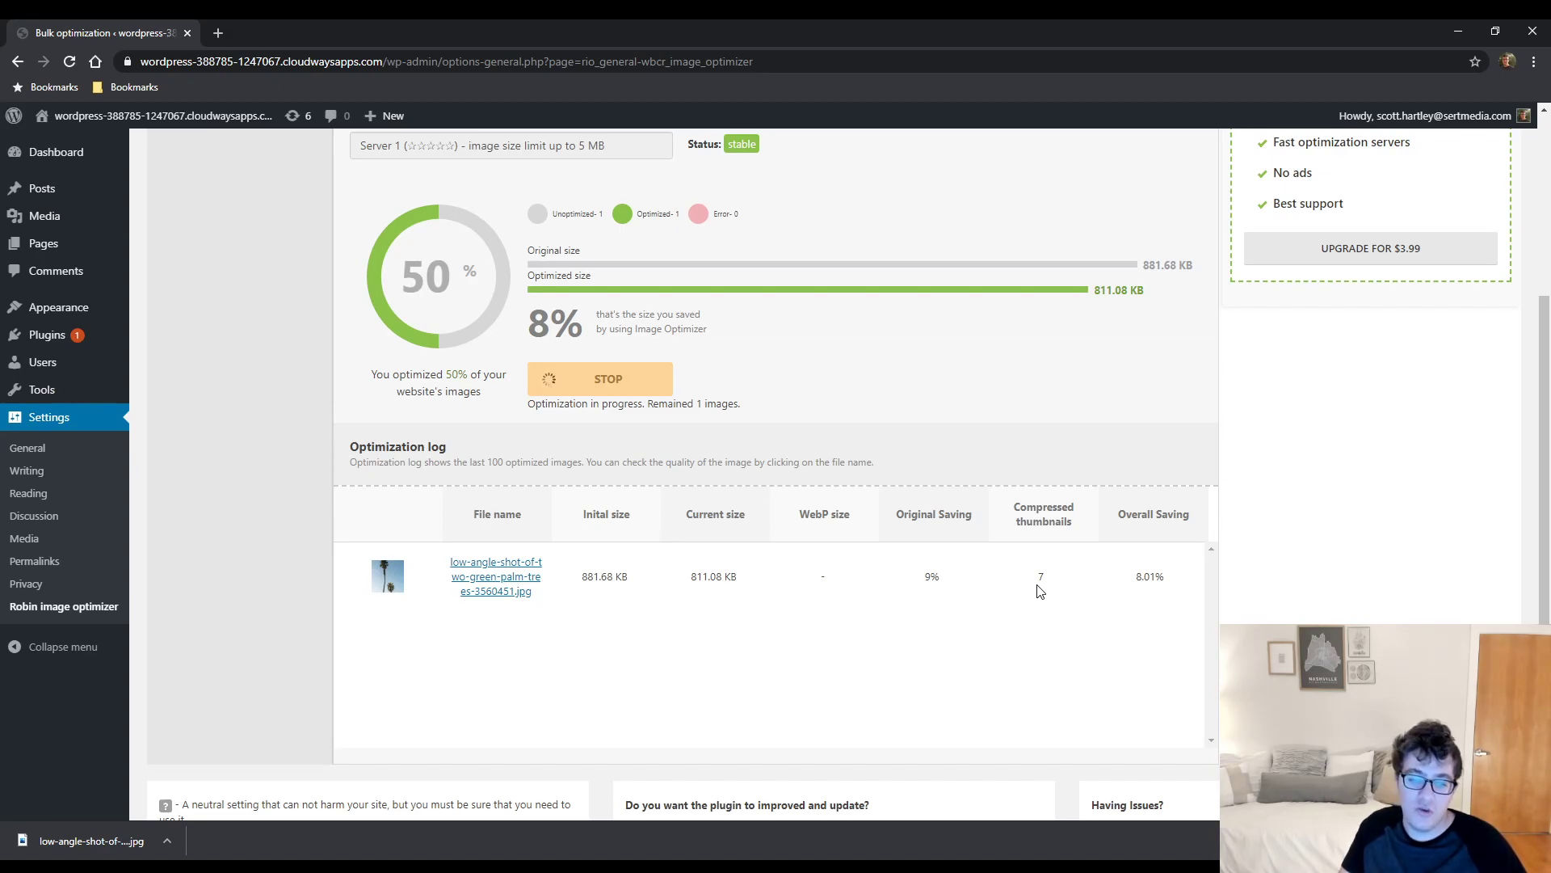
# Step: Check the log's 877.13 KB to 652.36 KB sizes, then open both palm images' edit pages in new tabs
pyautogui.moveTo(1039, 590); pyautogui.dragTo(1090, 570)
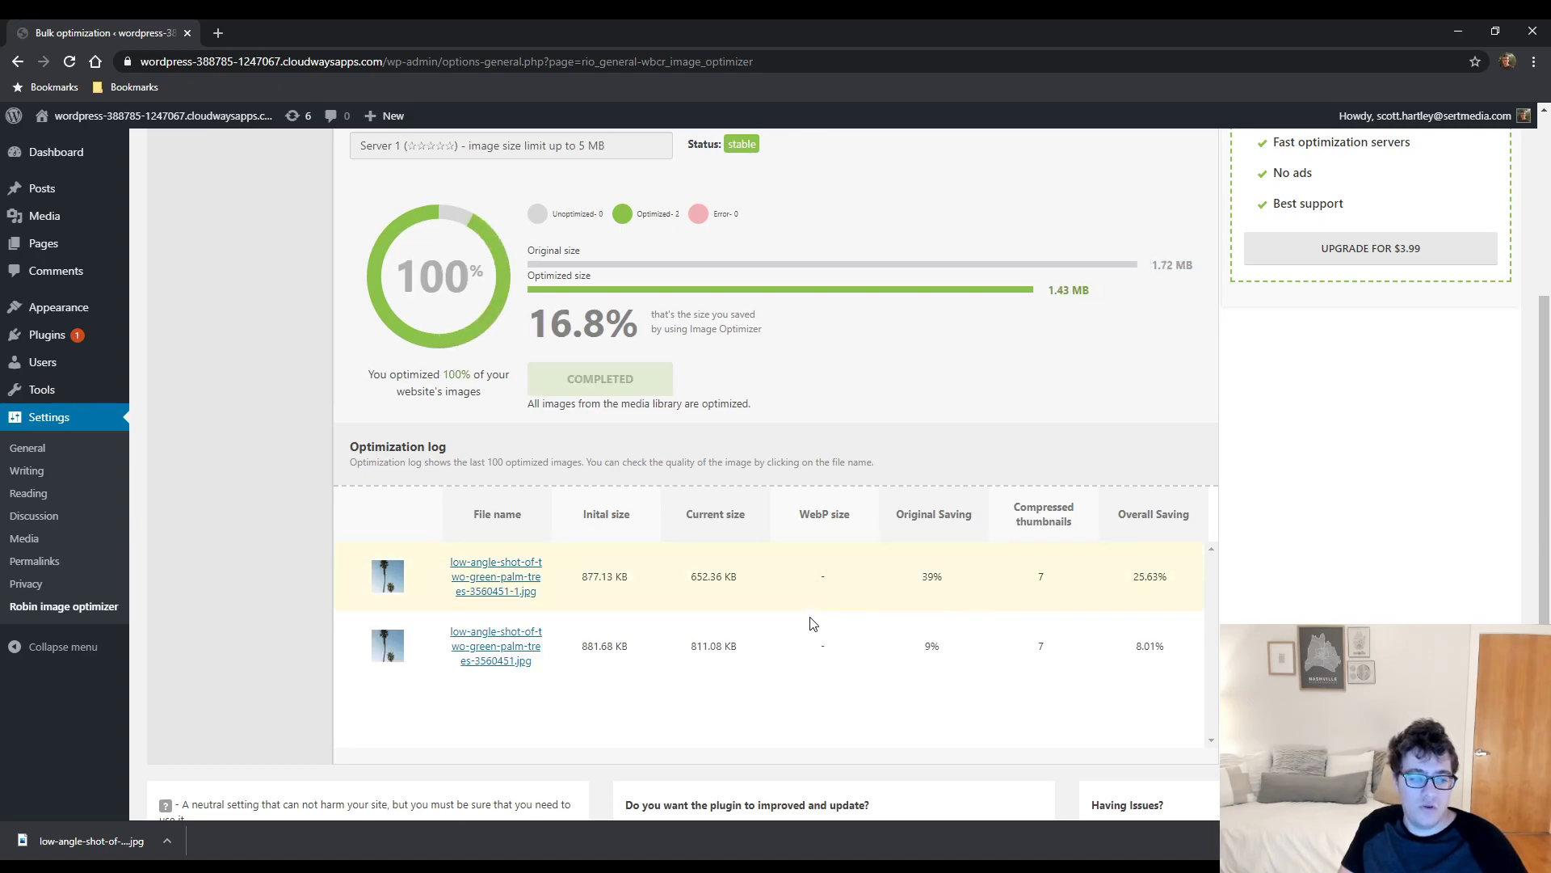
pyautogui.doubleClick(601, 577)
pyautogui.click(601, 577)
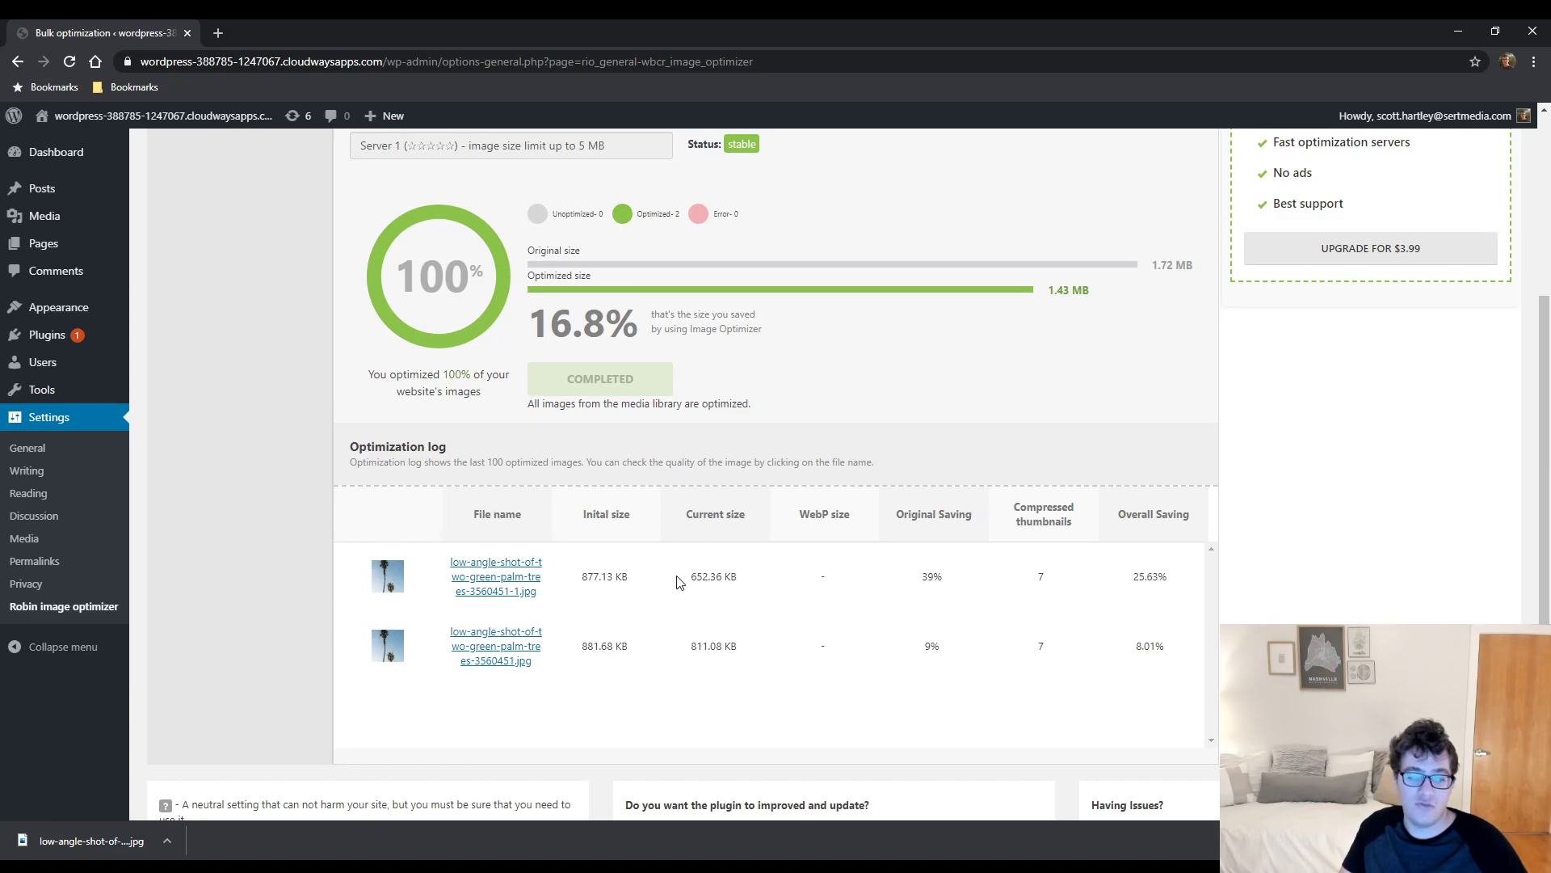
pyautogui.moveTo(684, 579); pyautogui.dragTo(737, 582)
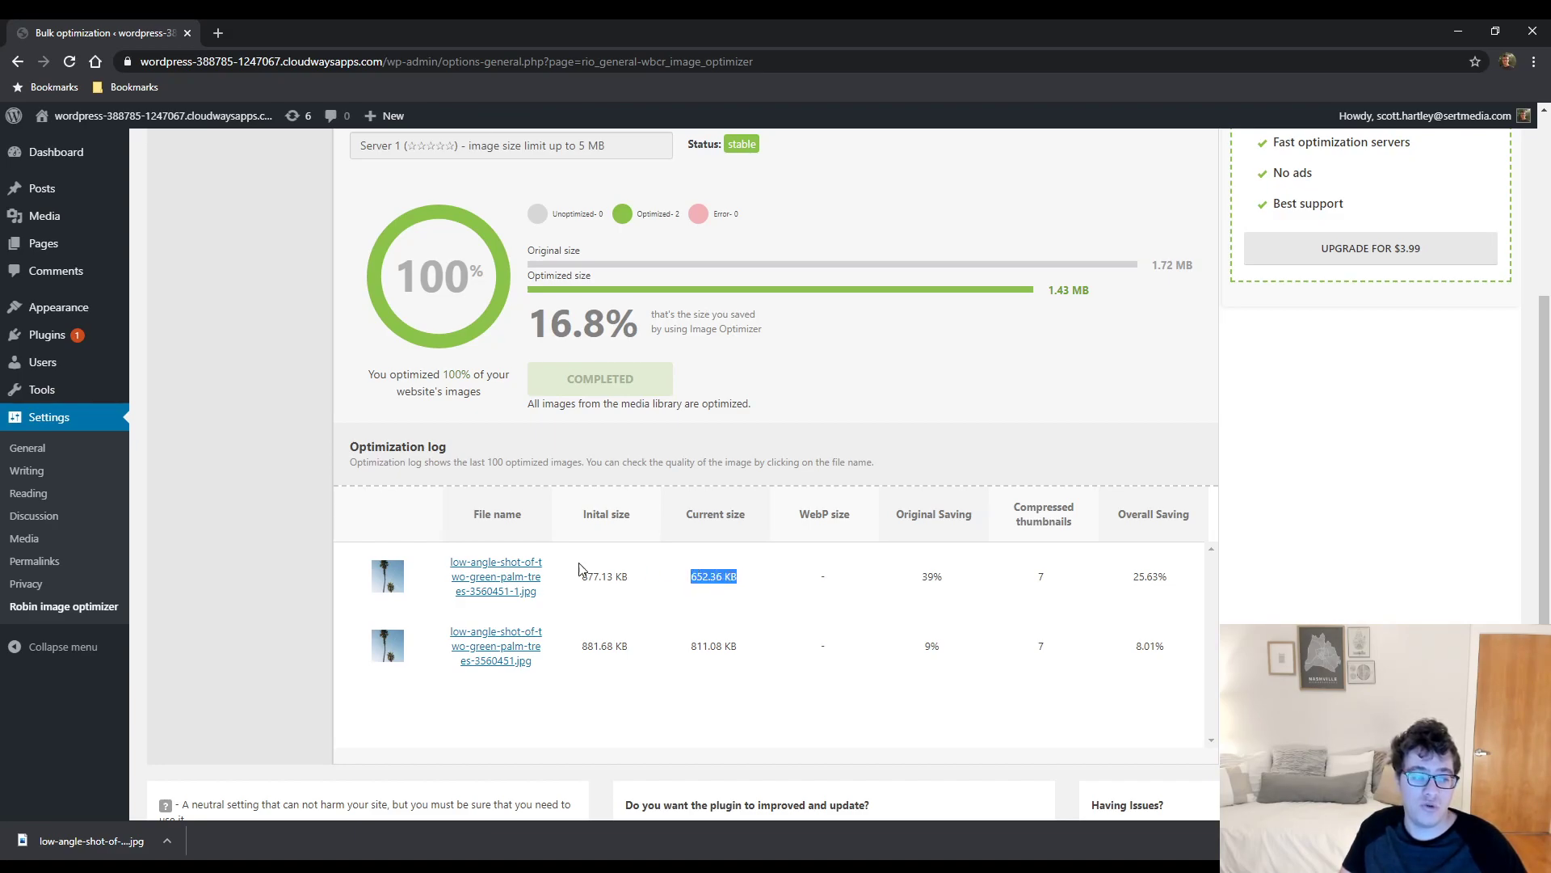
pyautogui.click(501, 582)
pyautogui.keyDown('ctrl'); pyautogui.click(501, 647); pyautogui.keyUp('ctrl')
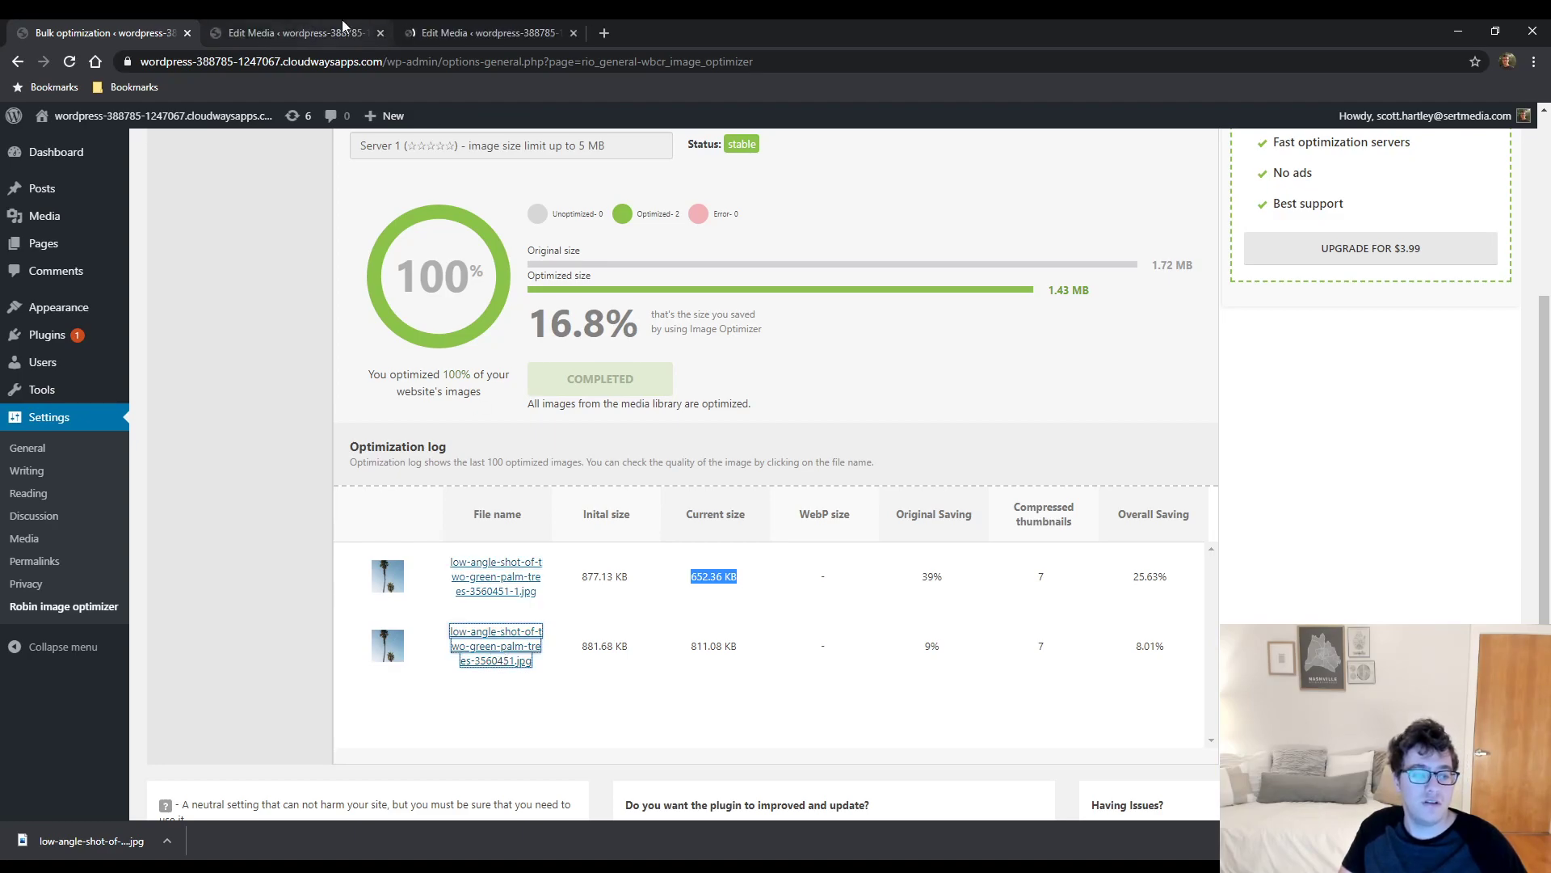
# Step: Flip between the earlier and newer palm image edit pages to compare the optimized images
pyautogui.click(427, 33)
pyautogui.click(335, 32)
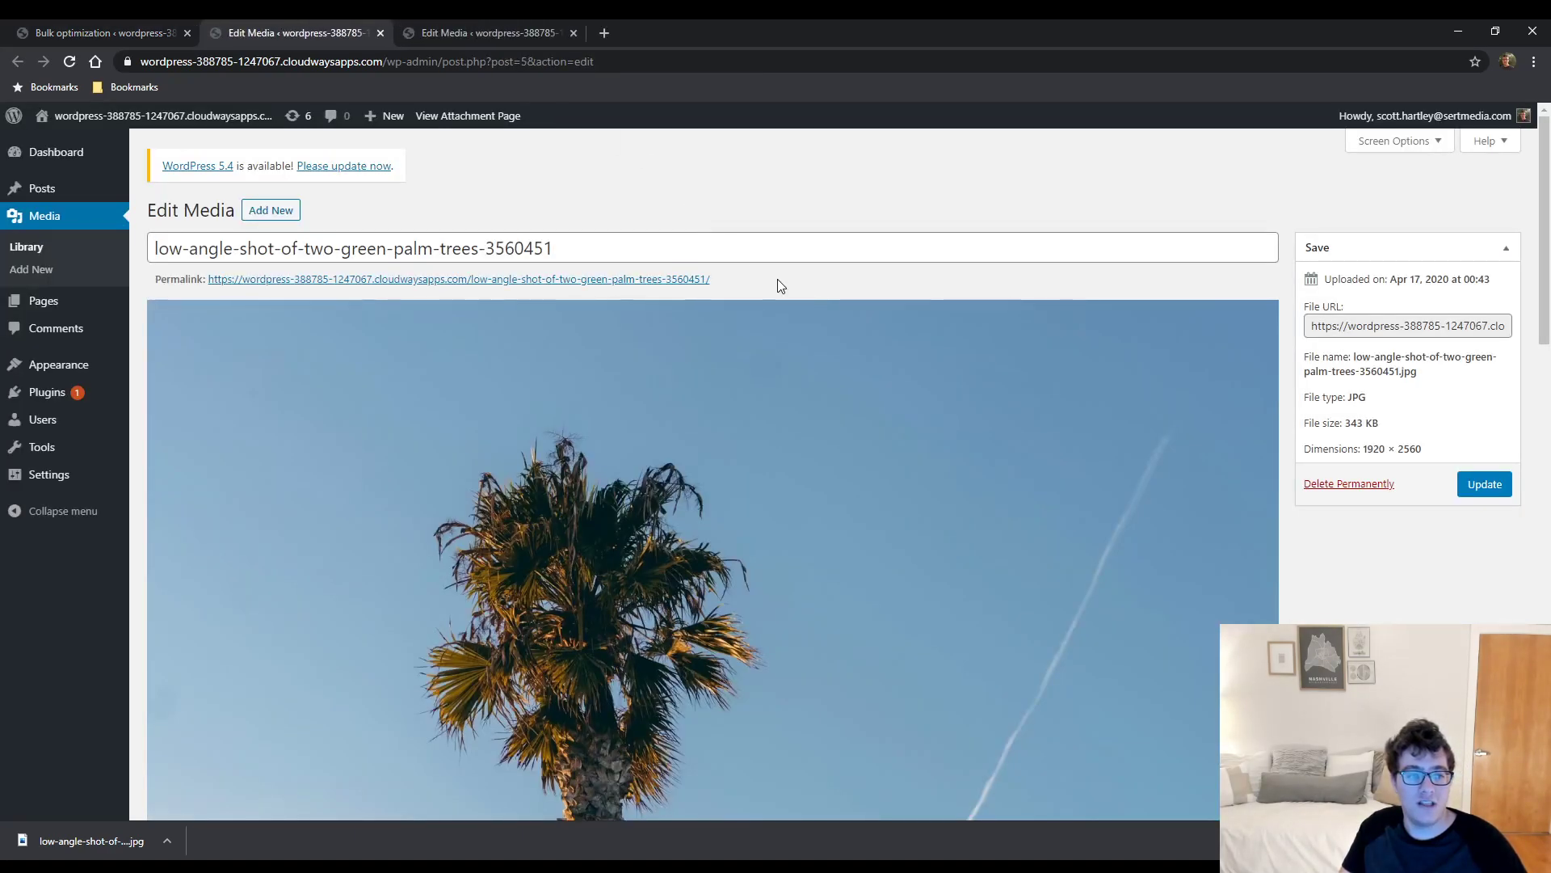
pyautogui.scroll(-2, 687, 193)
pyautogui.click(500, 31)
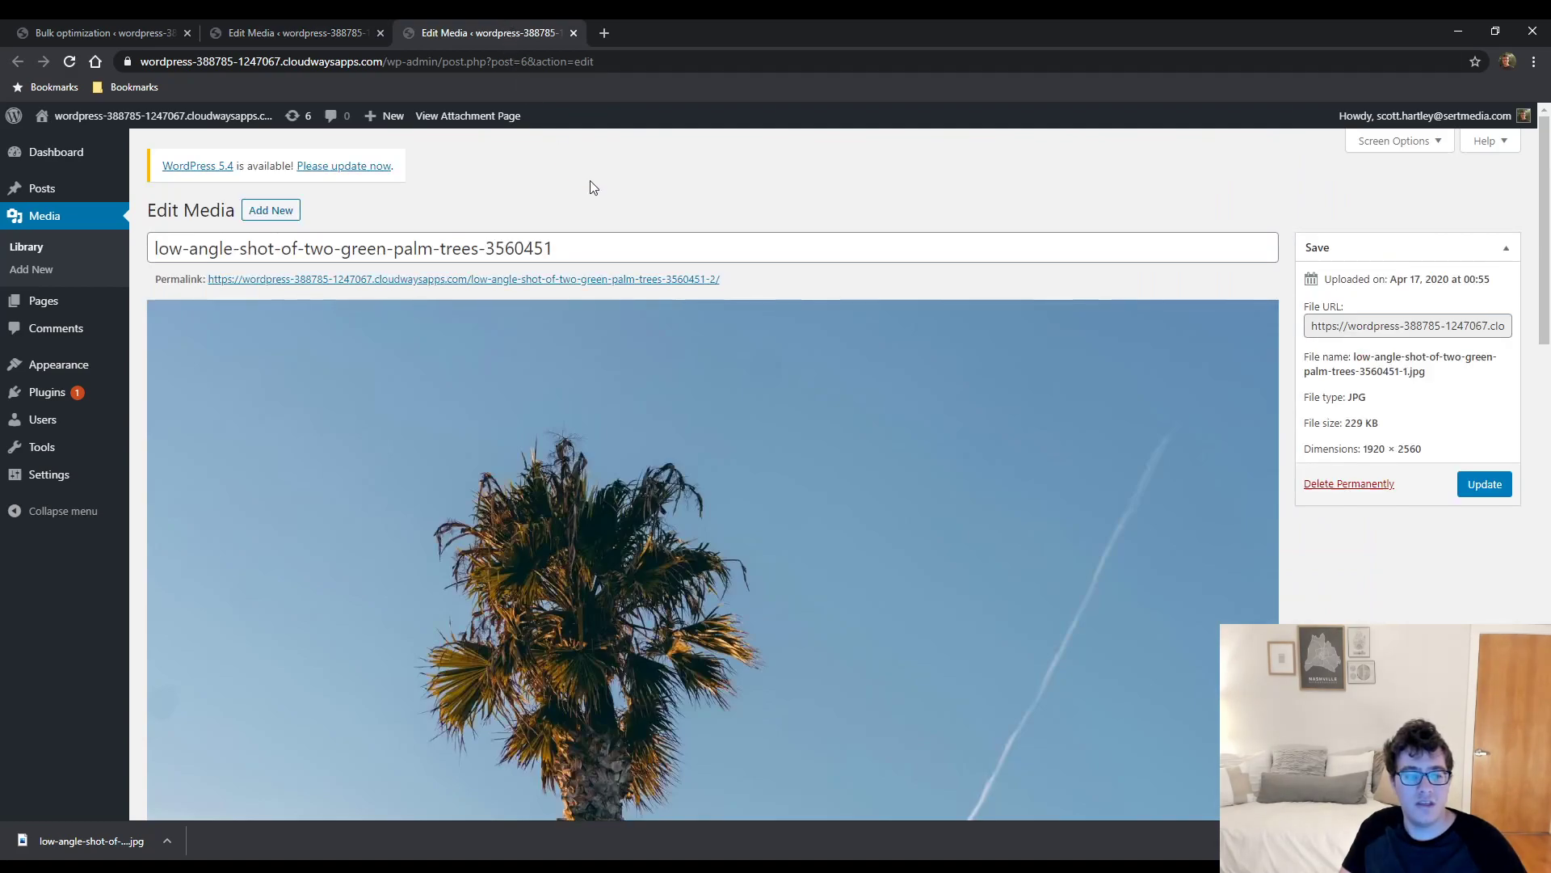
pyautogui.scroll(-4, 755, 354)
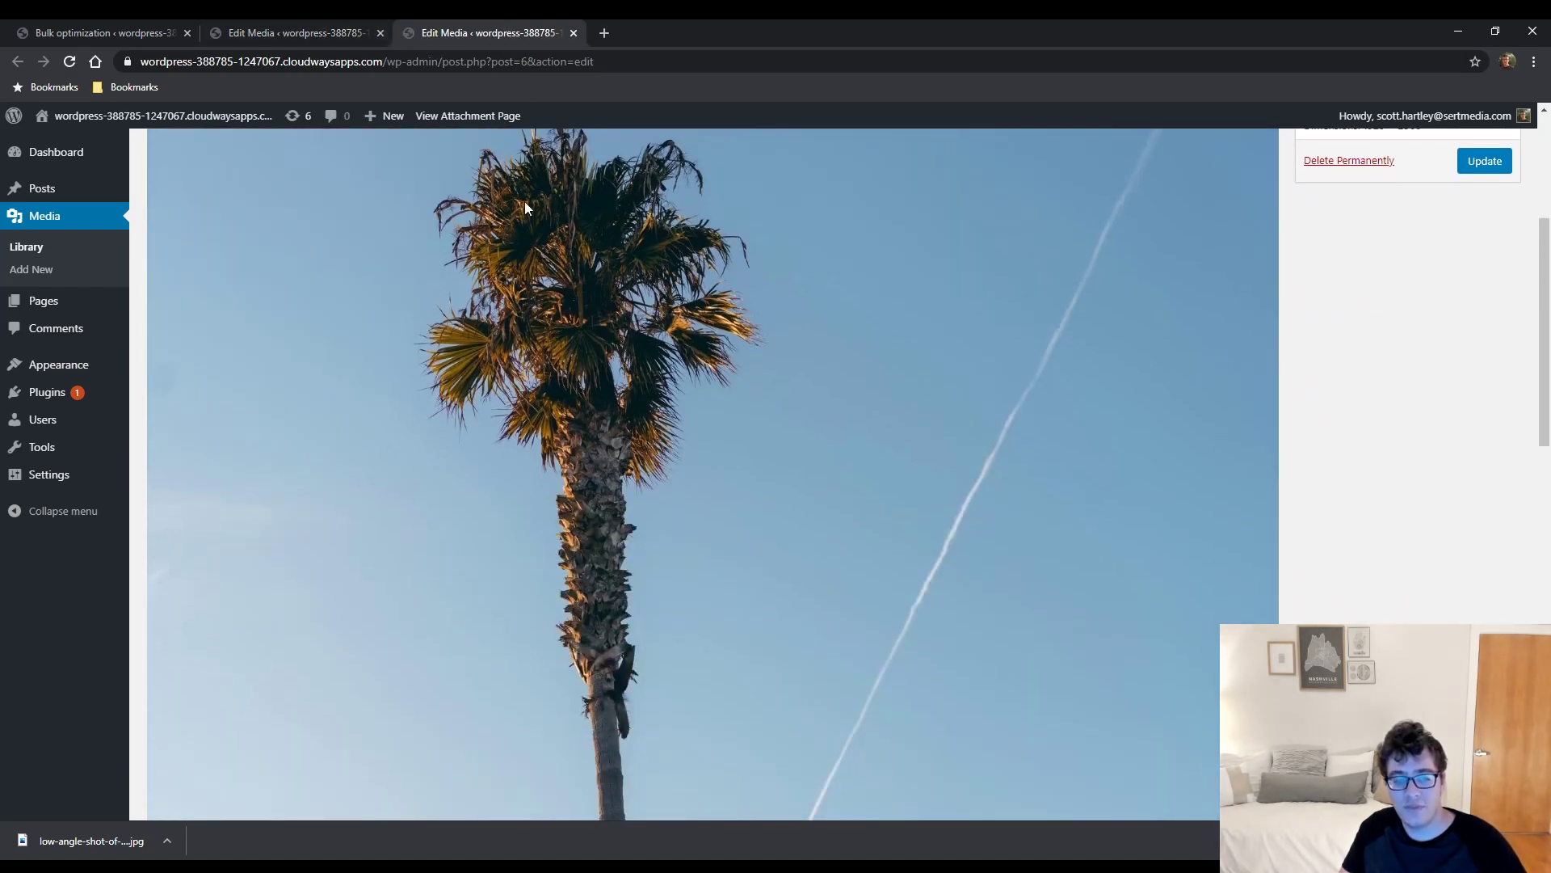
pyautogui.scroll(-10, 532, 217)
pyautogui.scroll(5, 535, 323)
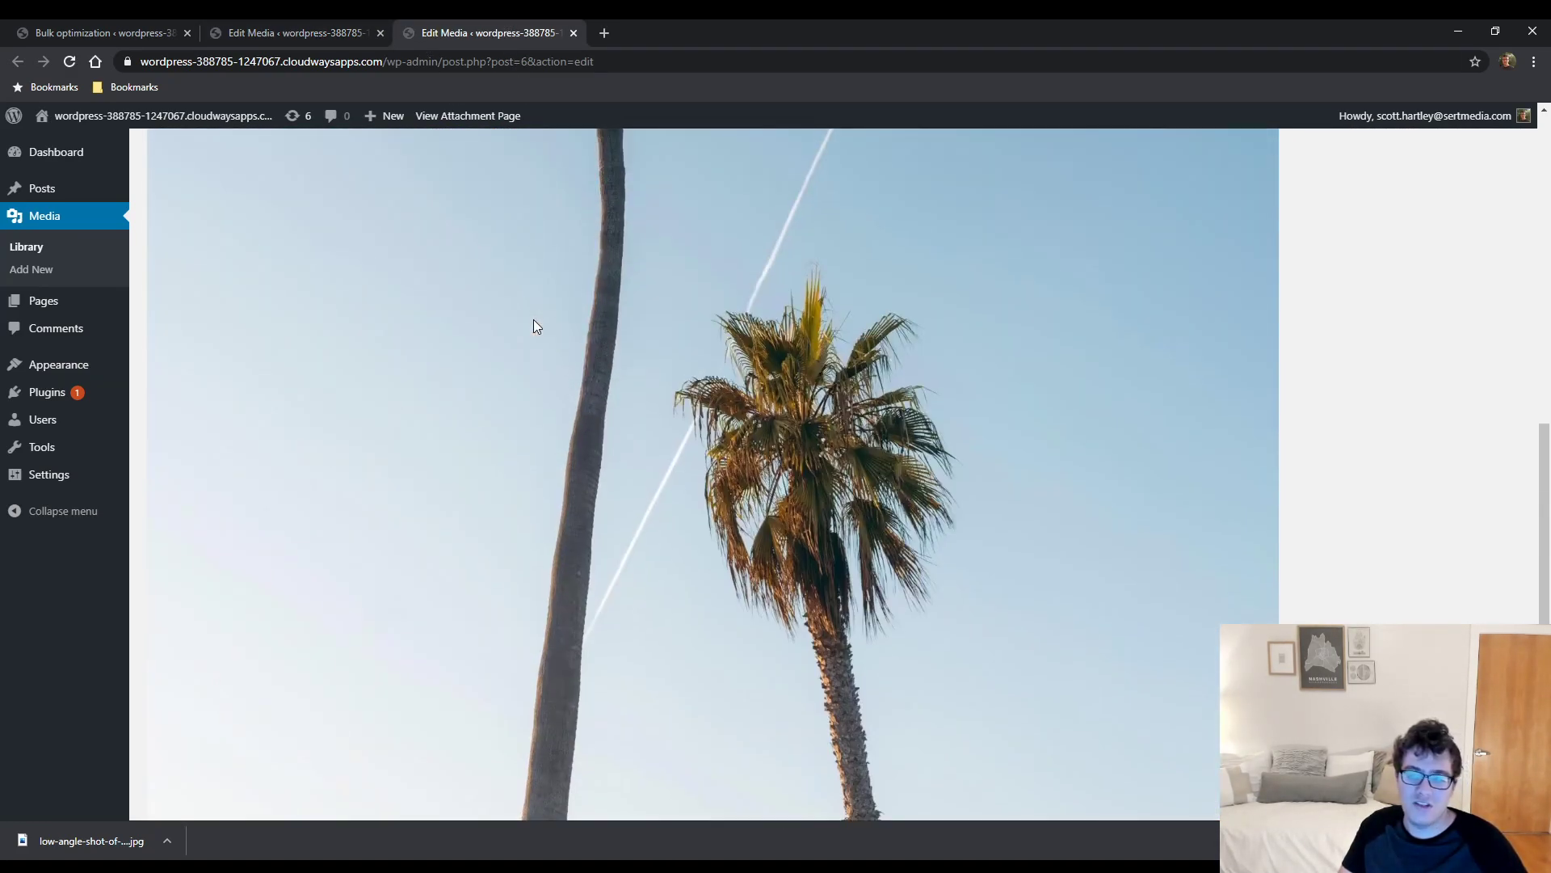
pyautogui.click(297, 36)
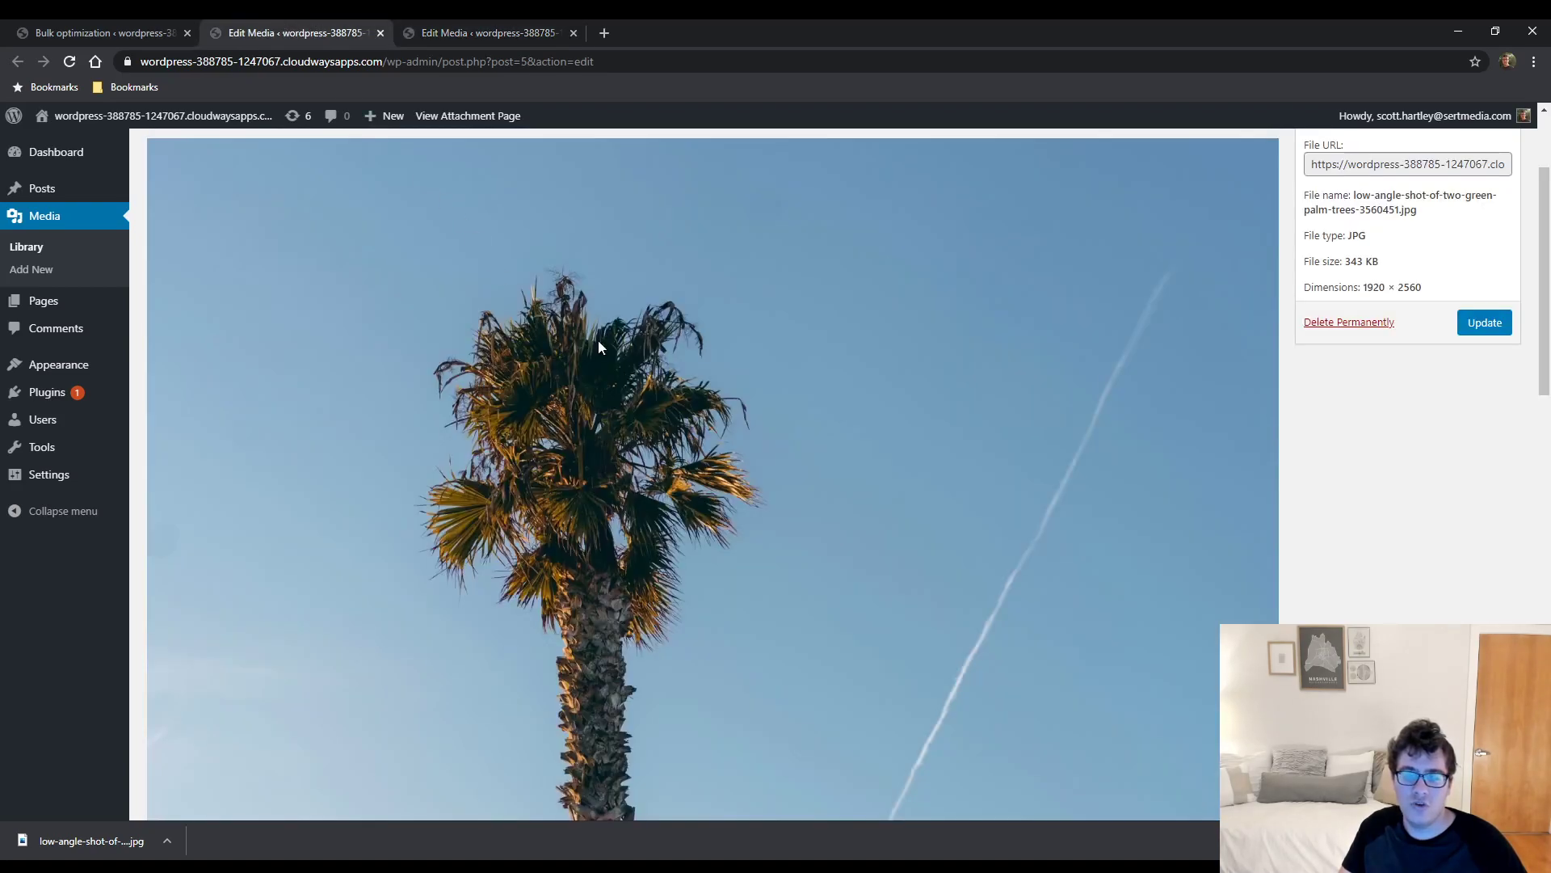
pyautogui.scroll(-8, 651, 317)
pyautogui.scroll(6, 648, 314)
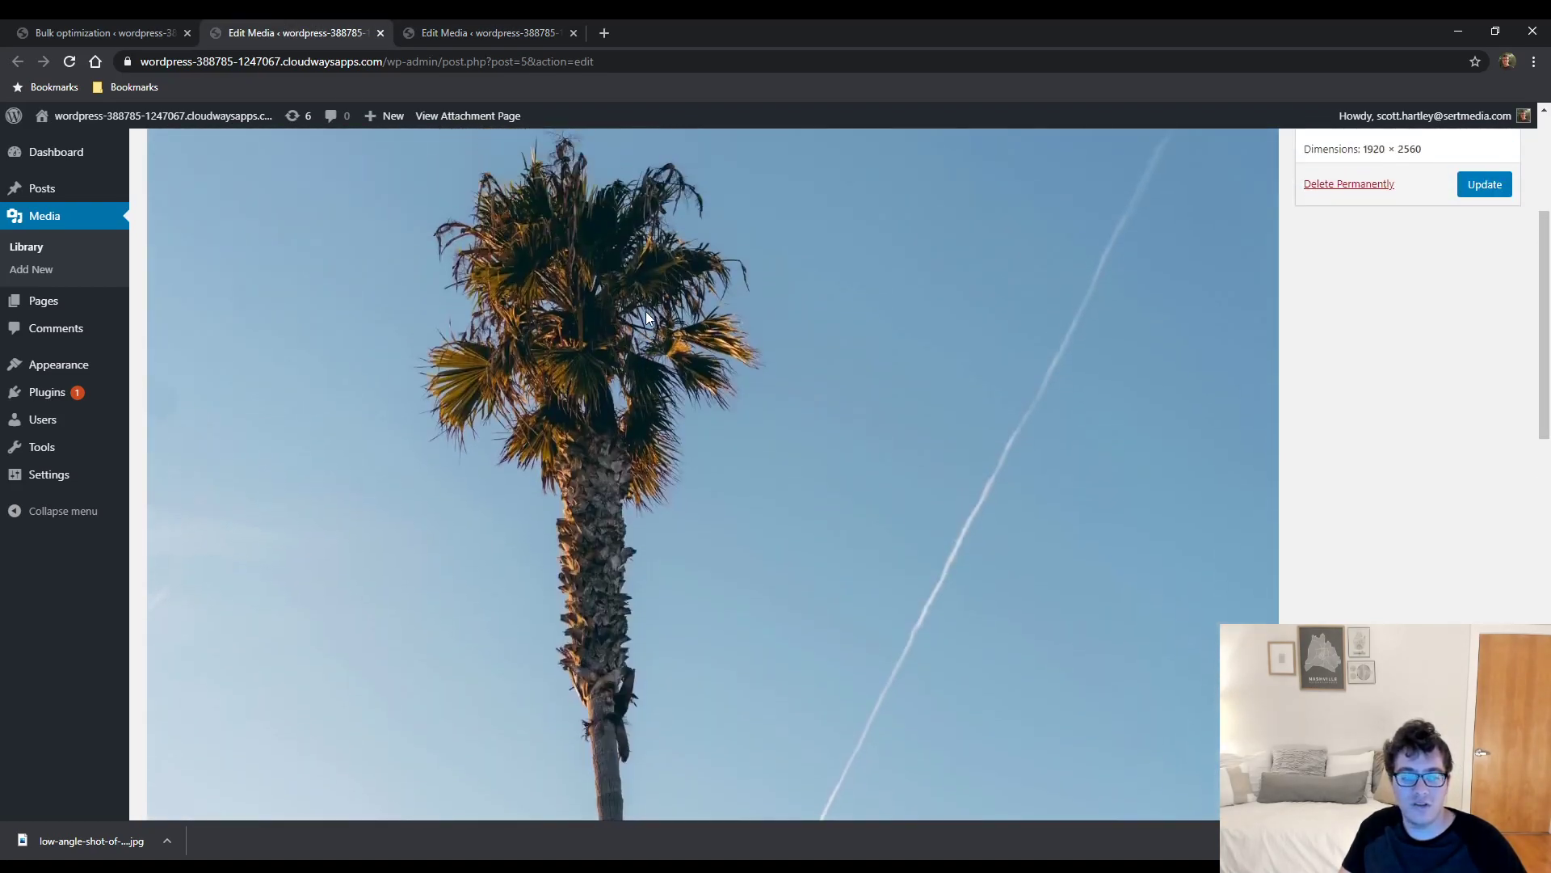
pyautogui.scroll(2, 647, 316)
pyautogui.click(459, 31)
pyautogui.scroll(2, 556, 369)
pyautogui.scroll(8, 555, 368)
pyautogui.scroll(-3, 706, 332)
pyautogui.click(299, 25)
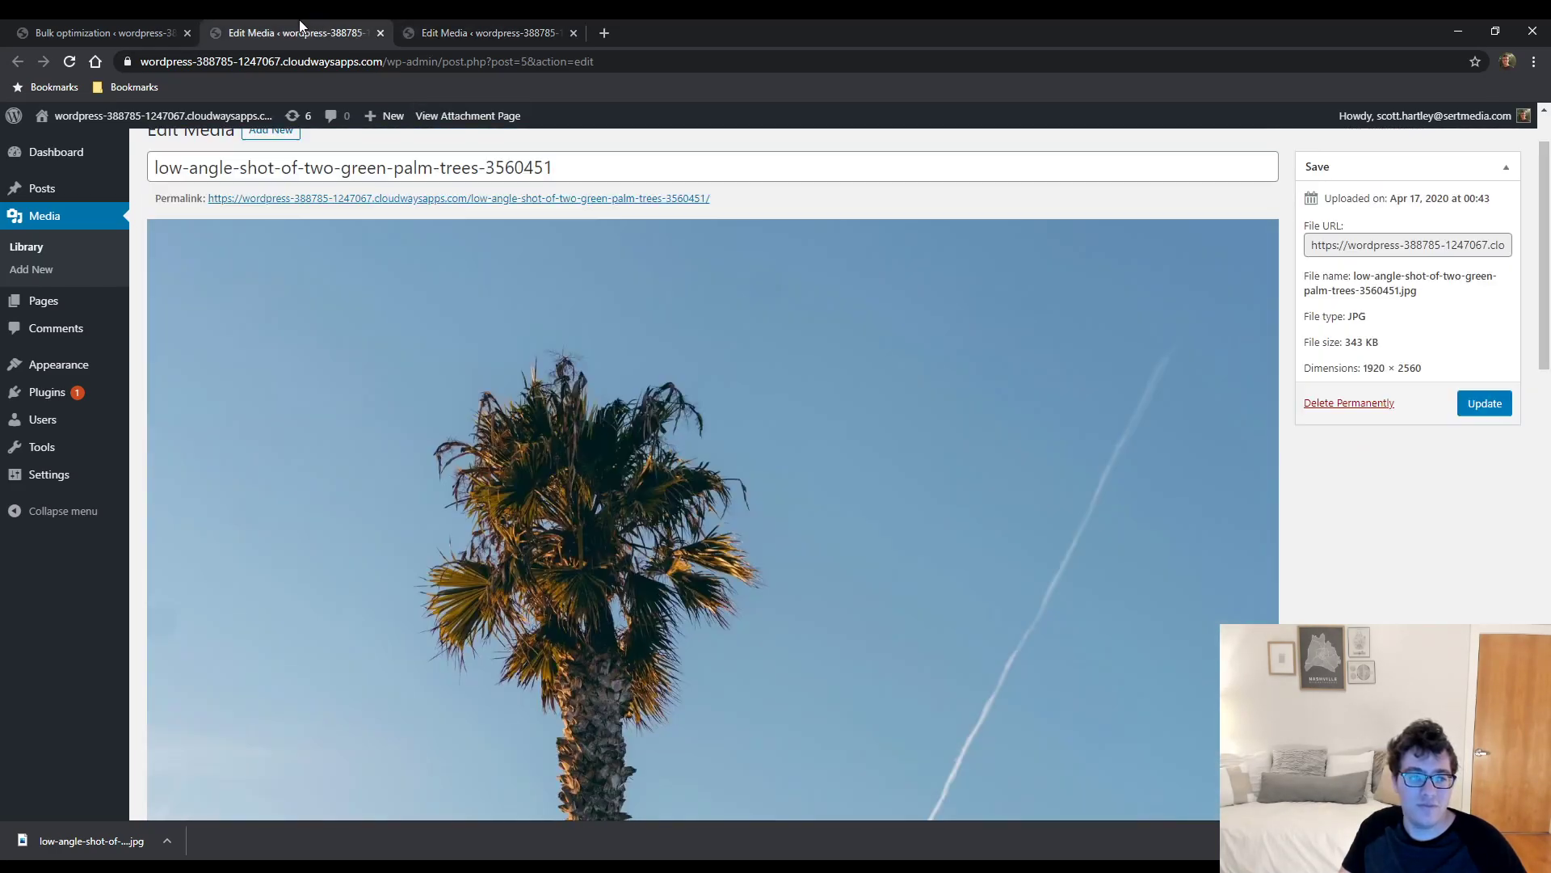
pyautogui.hotkey('ctrl', 'Tab')
pyautogui.hotkey('ctrl', 'shift', 'Tab')
pyautogui.hotkey('ctrl', 'Tab')
pyautogui.hotkey('ctrl', 'Tab')
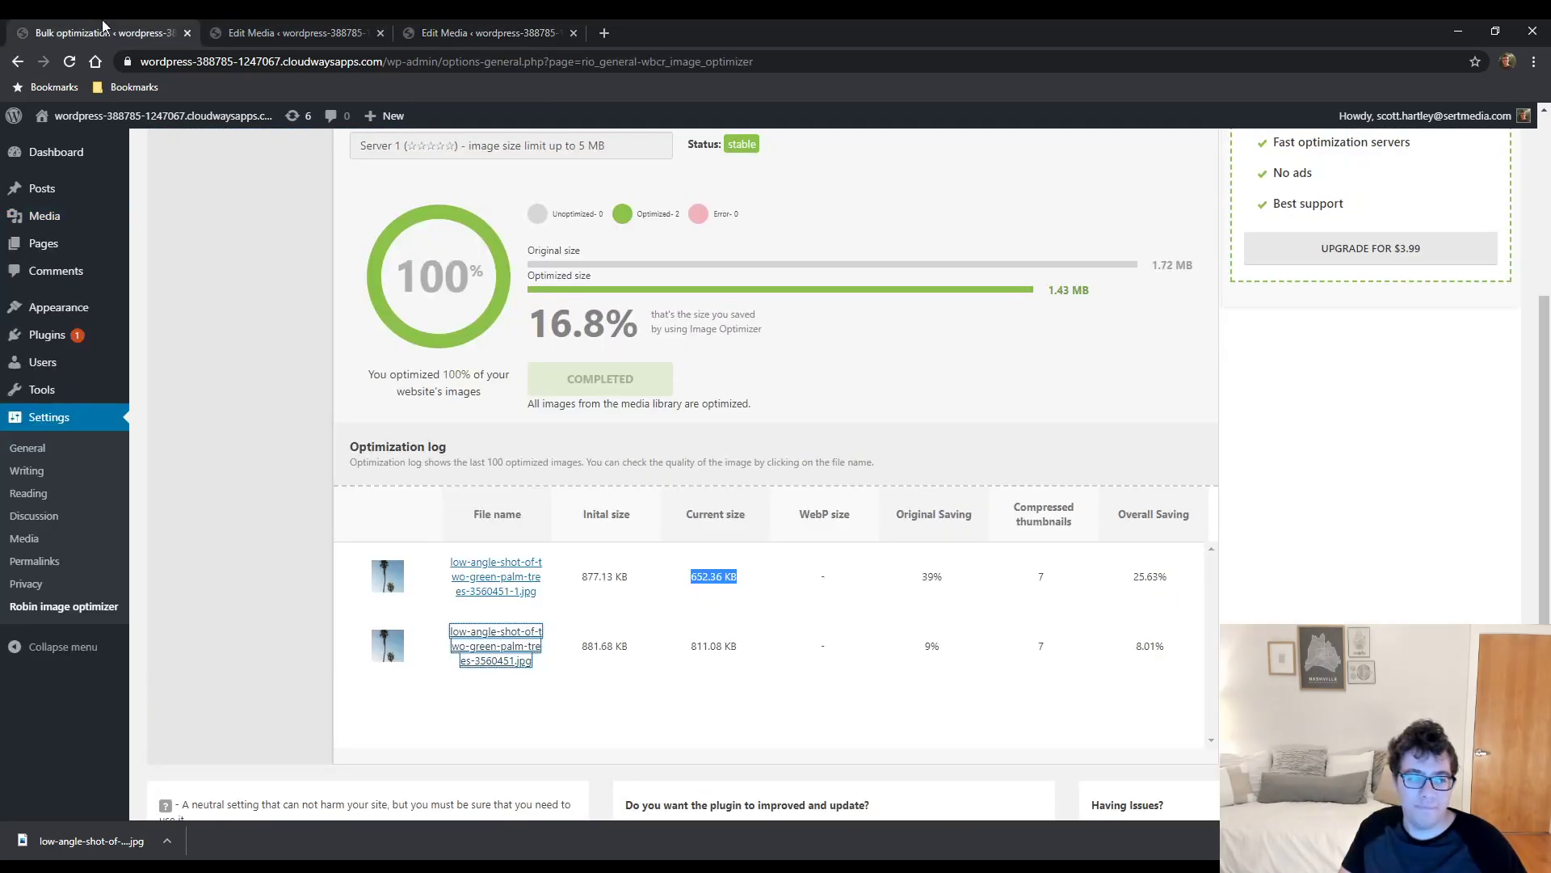
# Step: Set the Robin optimizer's compression mode to High and save it
pyautogui.click(48, 616)
pyautogui.click(231, 361)
pyautogui.click(712, 399)
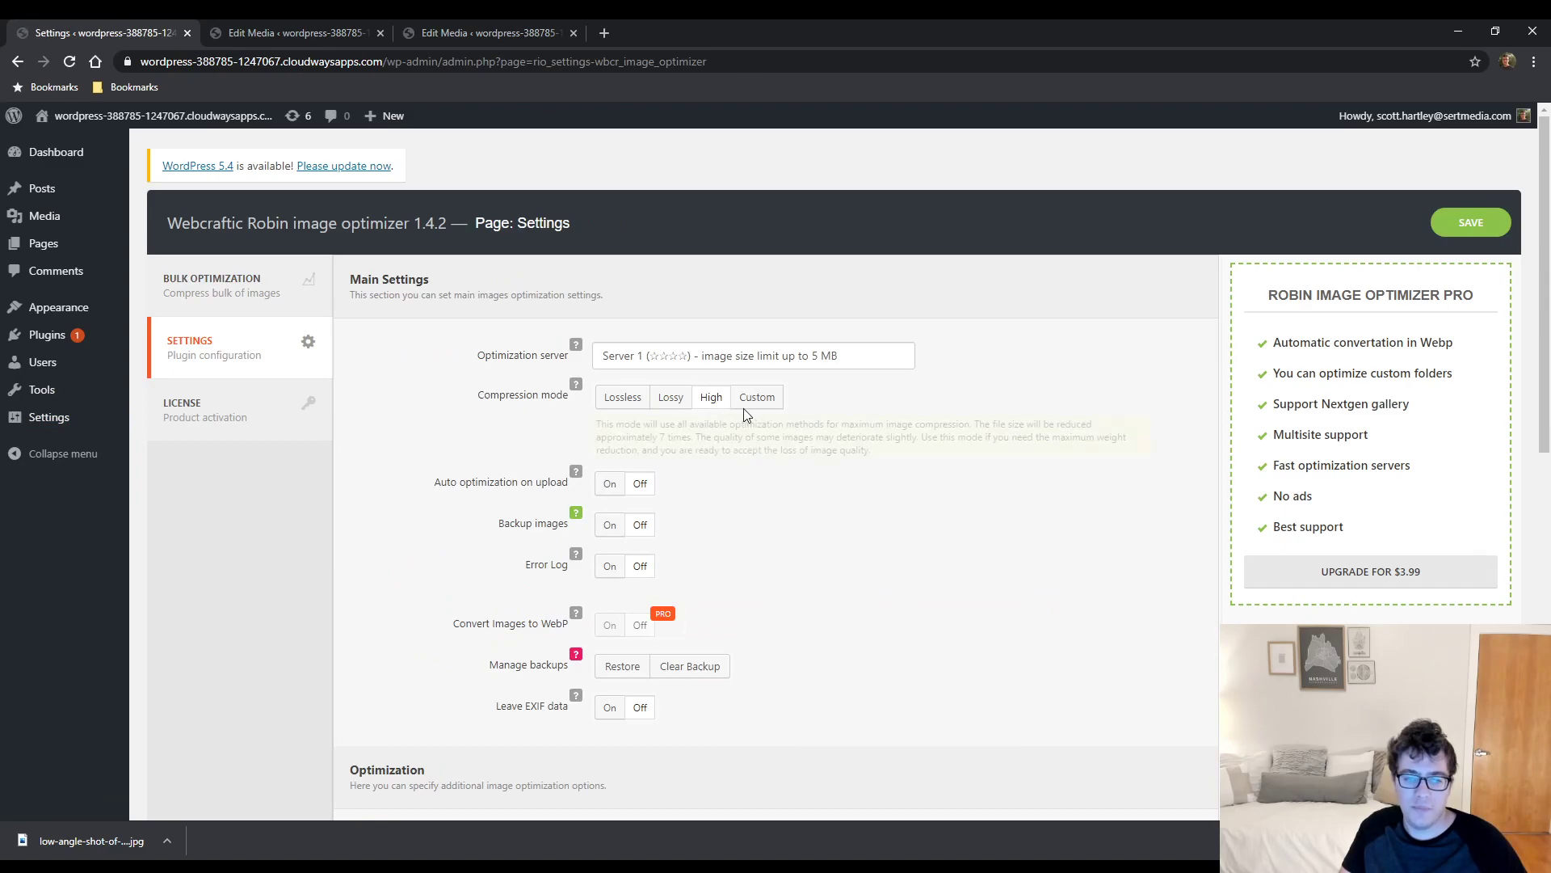
pyautogui.click(1491, 222)
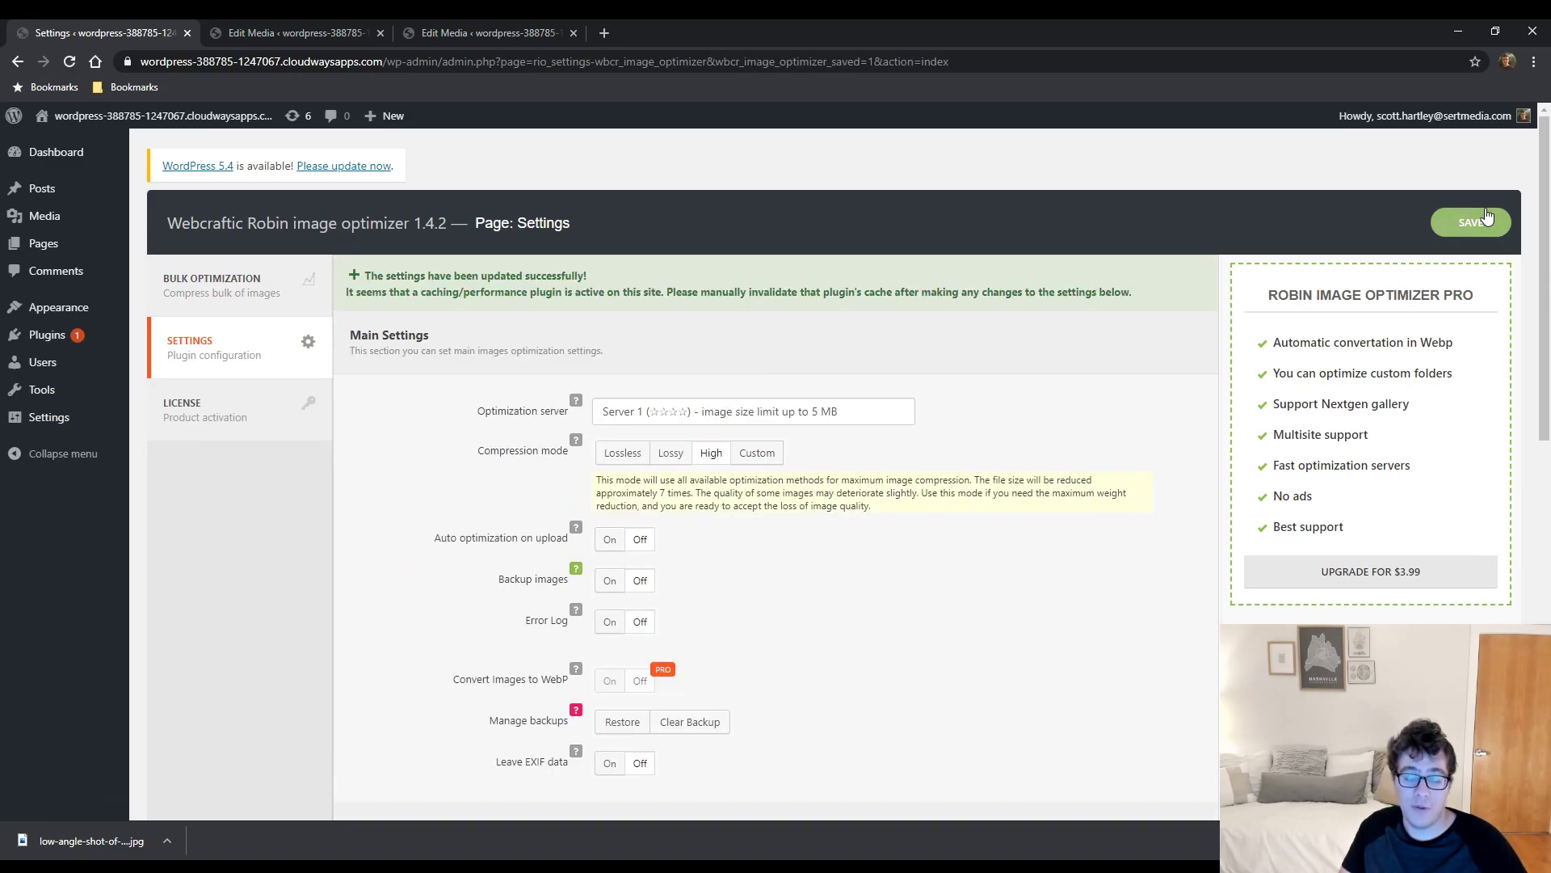
# Step: In the Media Library, drop the downloaded palm-tree jpg onto the page to upload it again
pyautogui.click(68, 212)
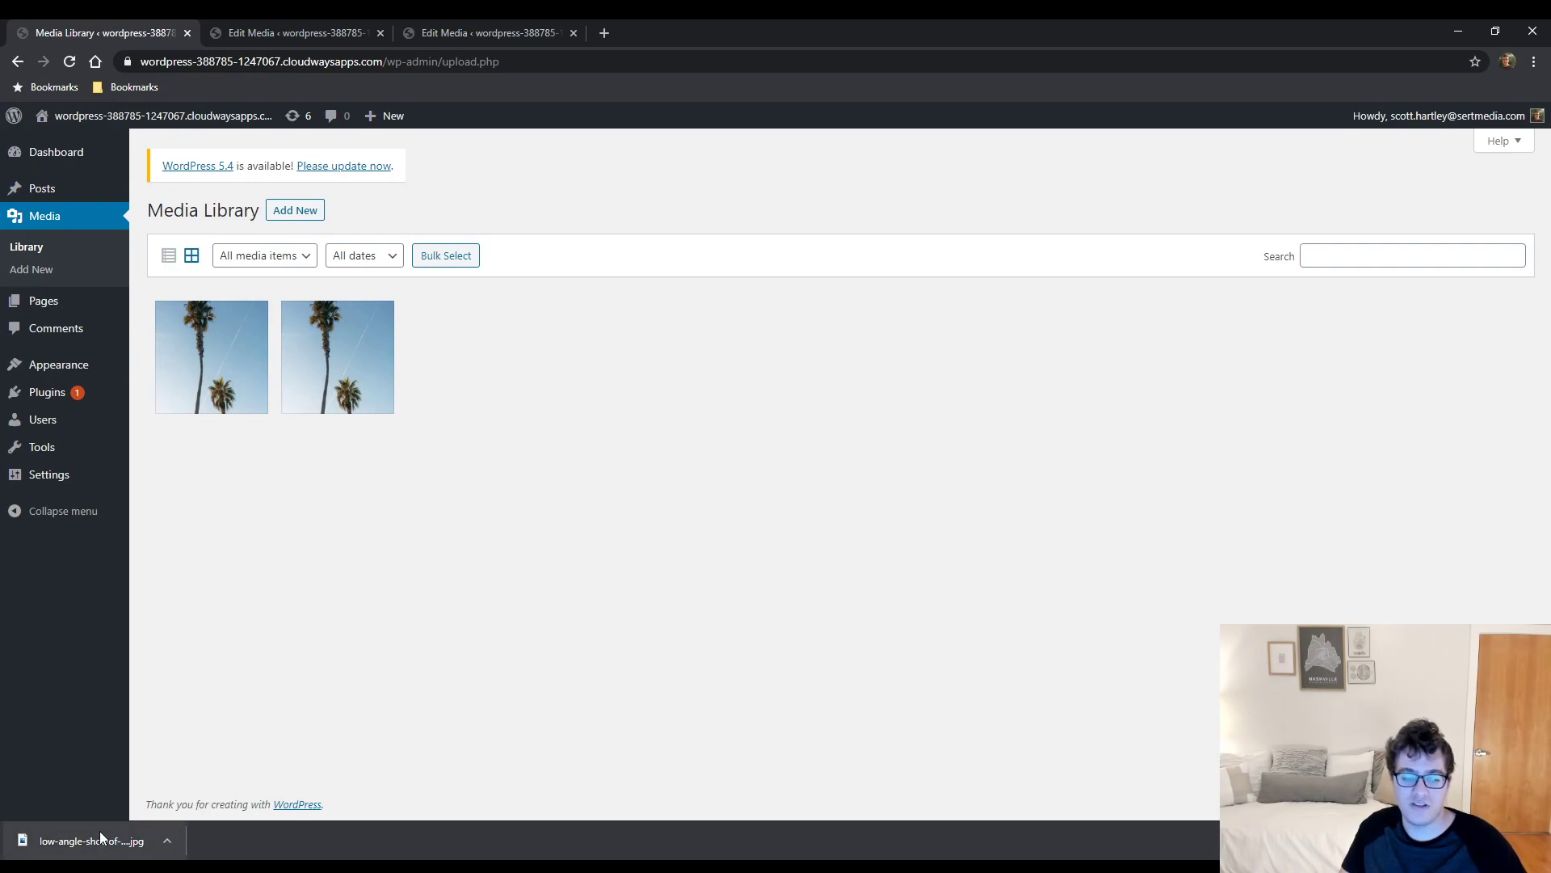
pyautogui.moveTo(91, 840); pyautogui.dragTo(555, 553)
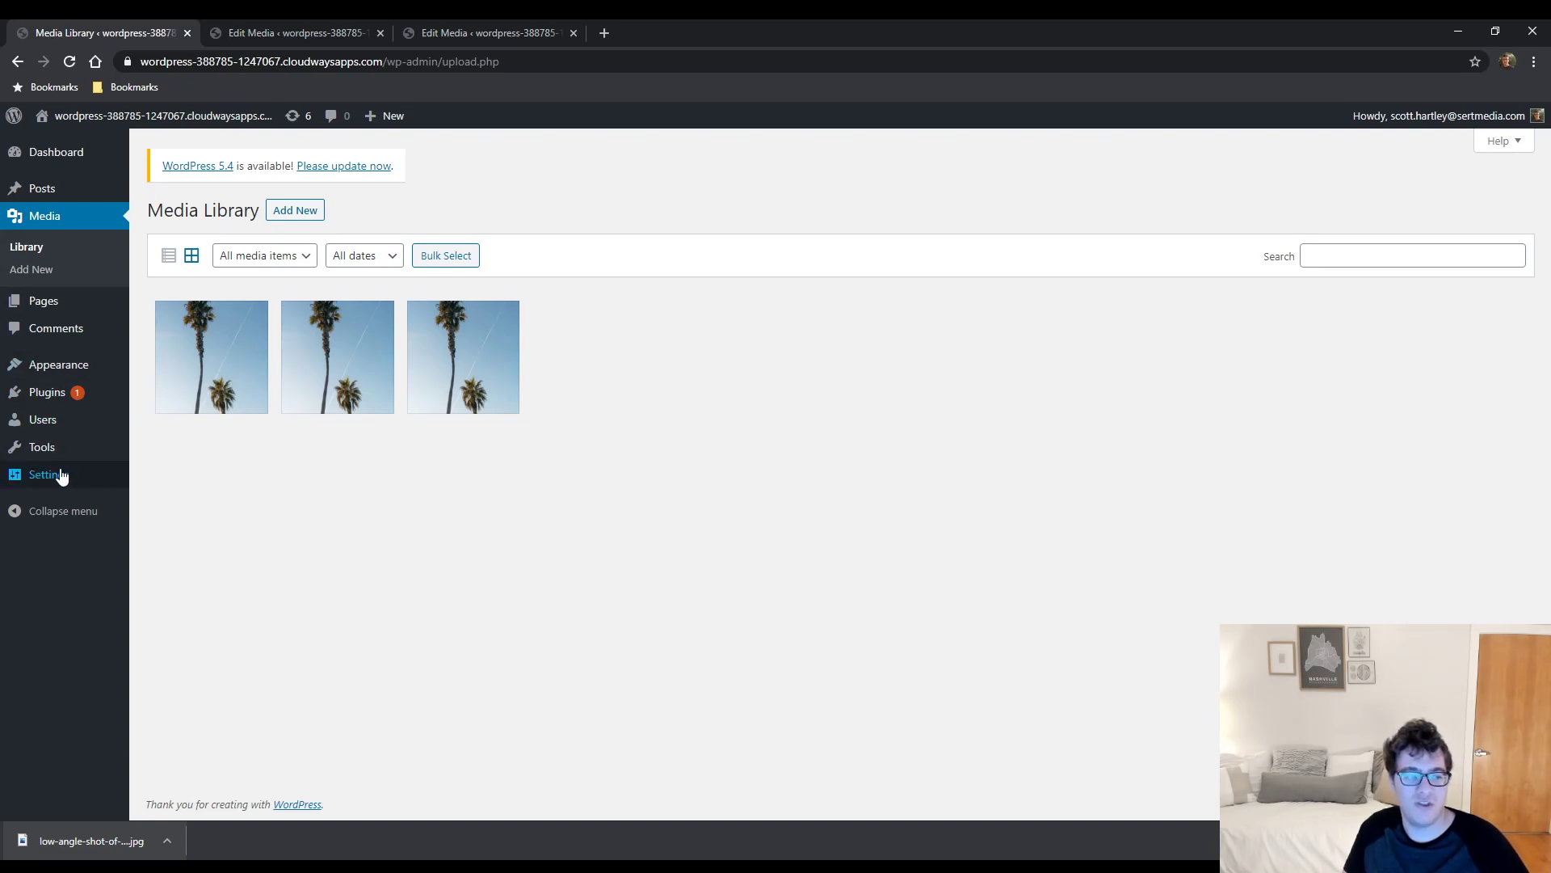
# Step: Open the optimizer dashboard and confirm the settings still show High compression
pyautogui.moveTo(63, 477)
pyautogui.click(198, 656)
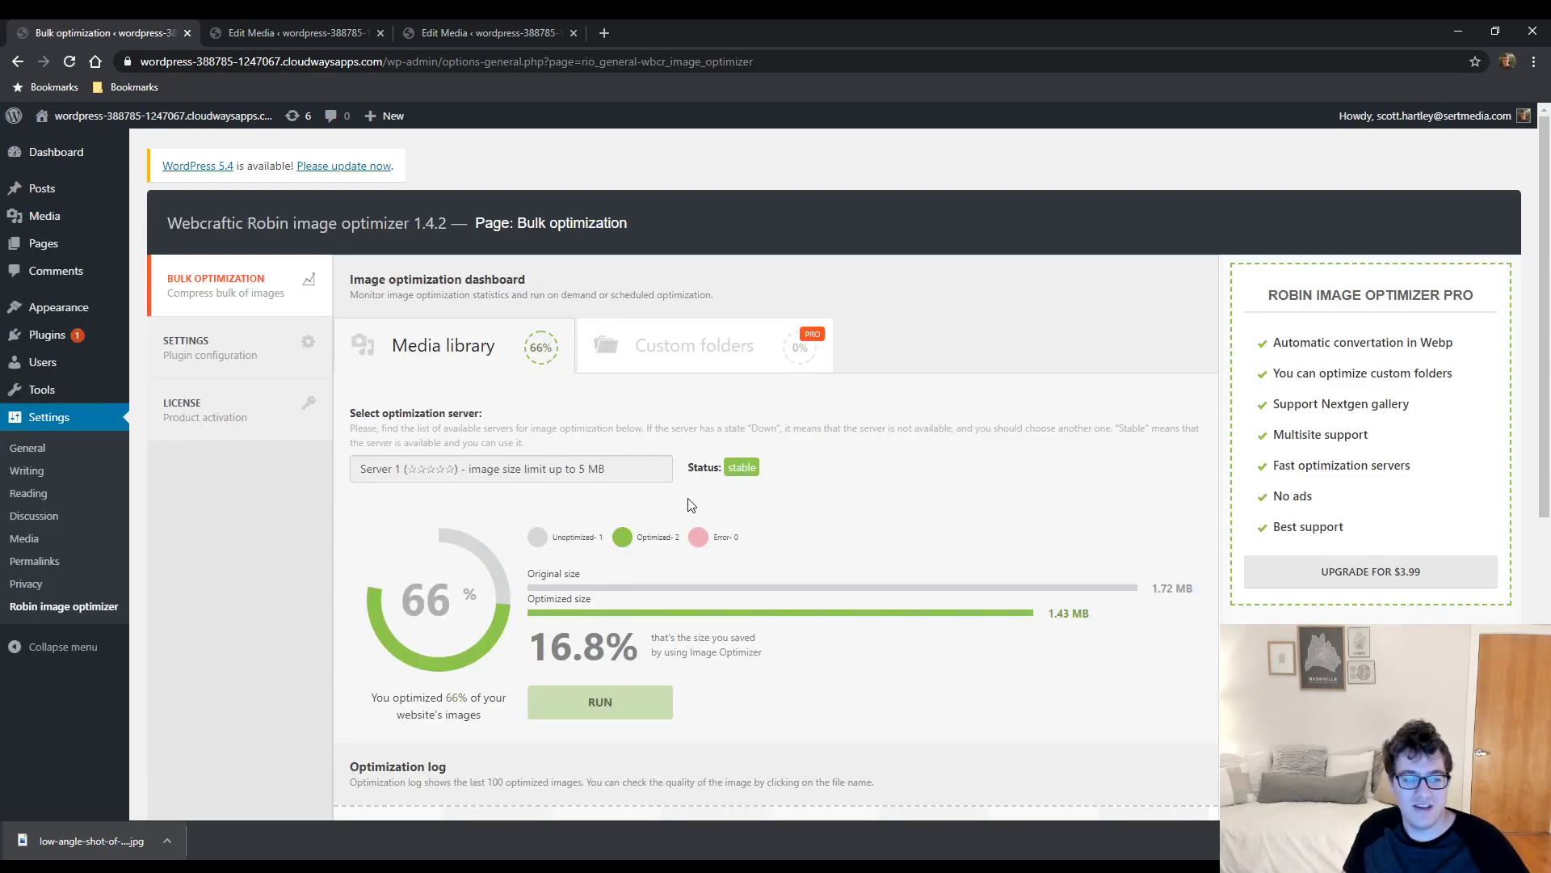
pyautogui.scroll(-3, 610, 501)
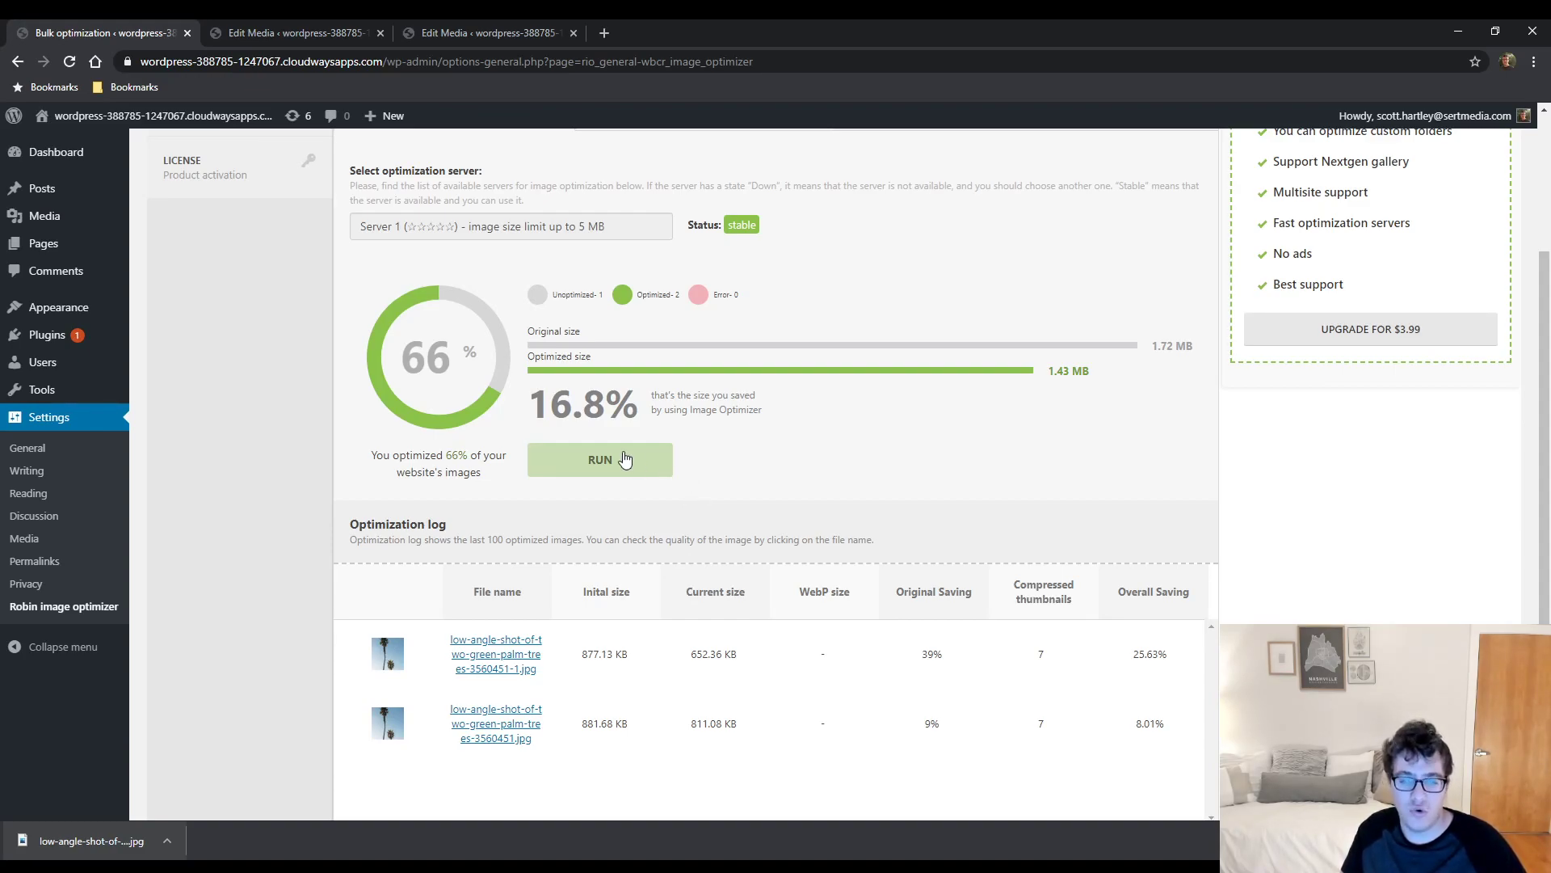
pyautogui.scroll(3, 231, 249)
pyautogui.click(232, 257)
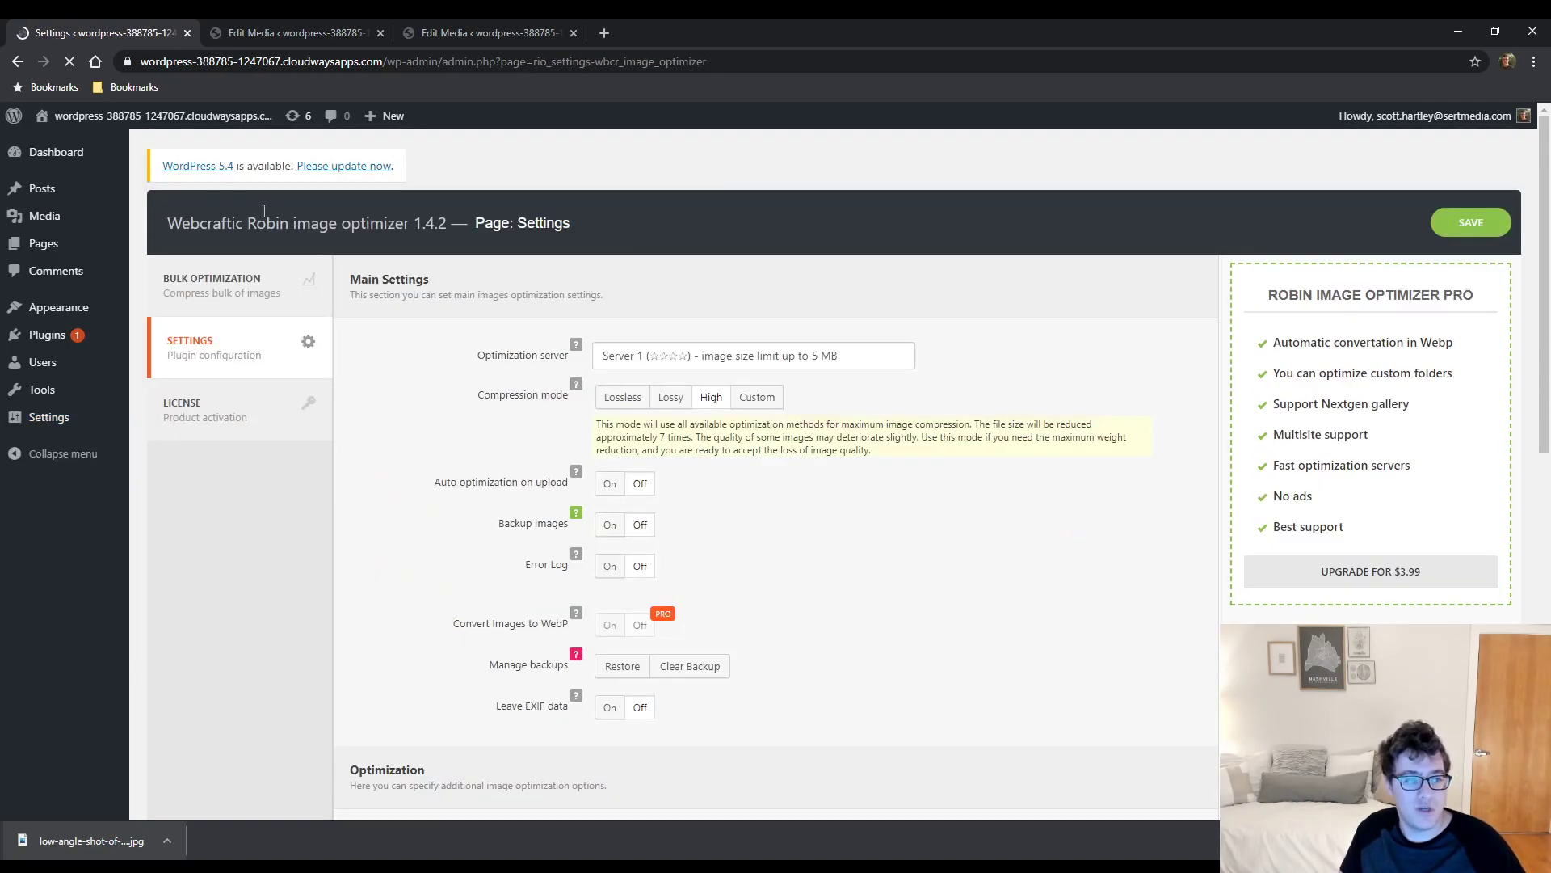
pyautogui.click(257, 273)
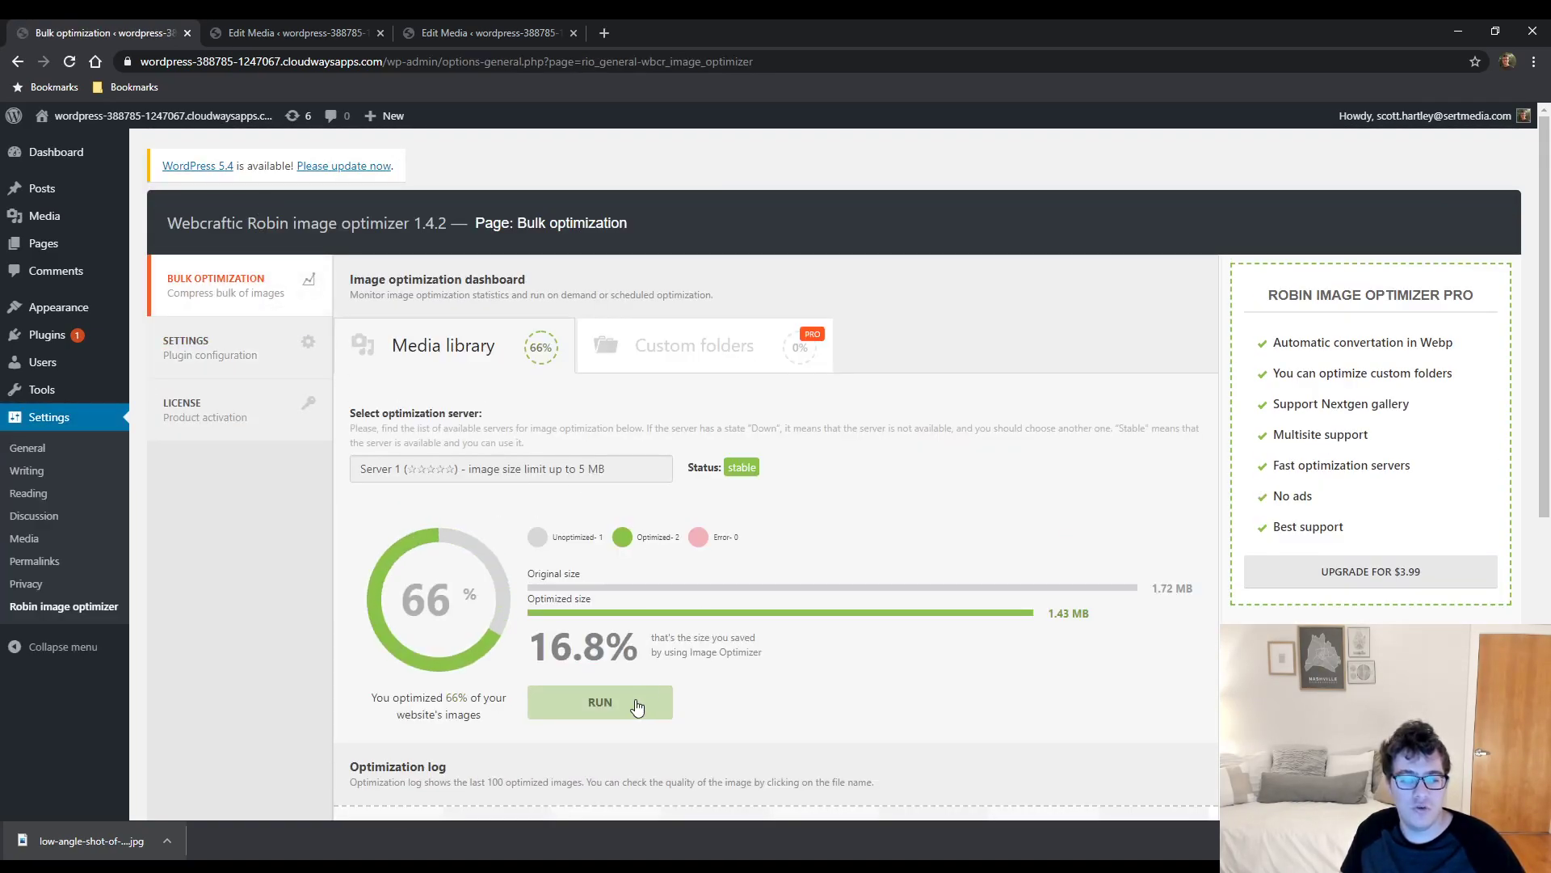
# Step: Run bulk optimization on the new image without a backup, then open its edit page from the log
pyautogui.click(600, 701)
pyautogui.click(711, 565)
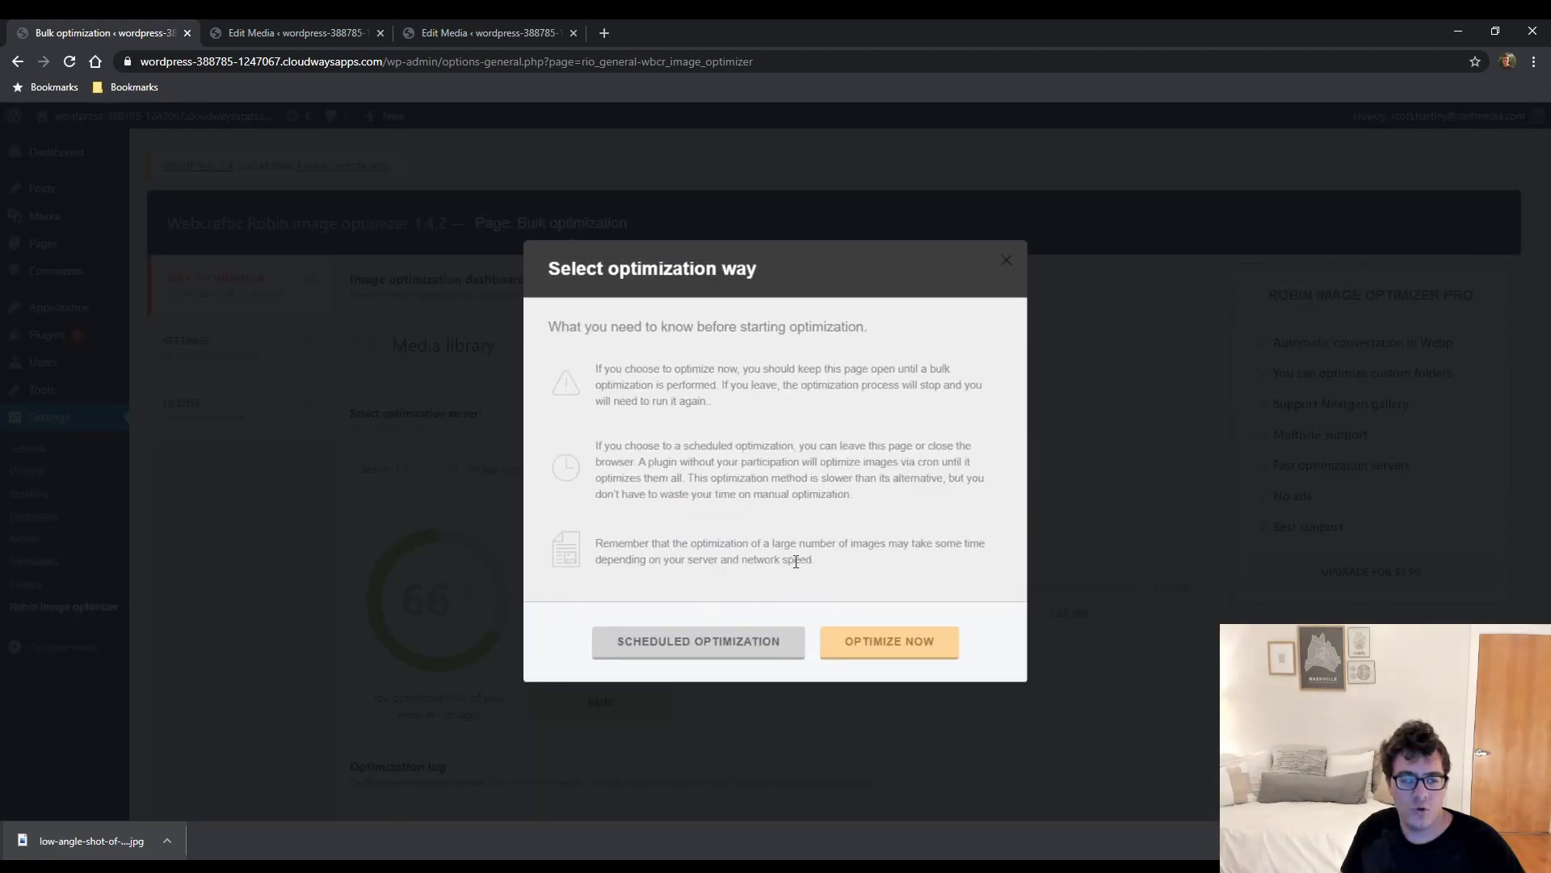
pyautogui.click(877, 644)
pyautogui.scroll(-6, 848, 534)
pyautogui.scroll(2, 852, 436)
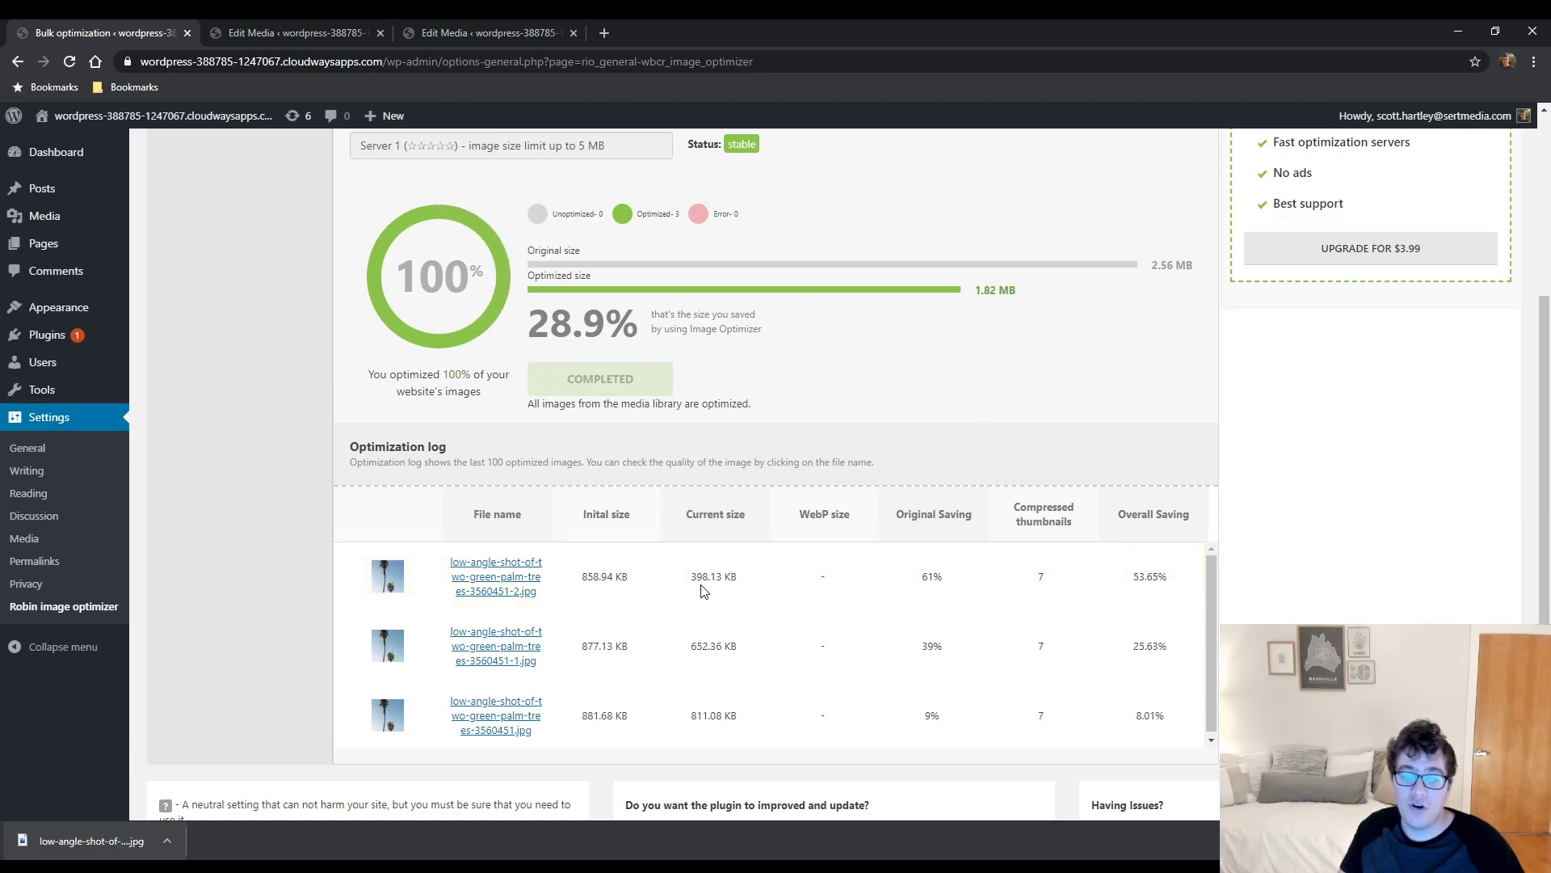
pyautogui.click(509, 584)
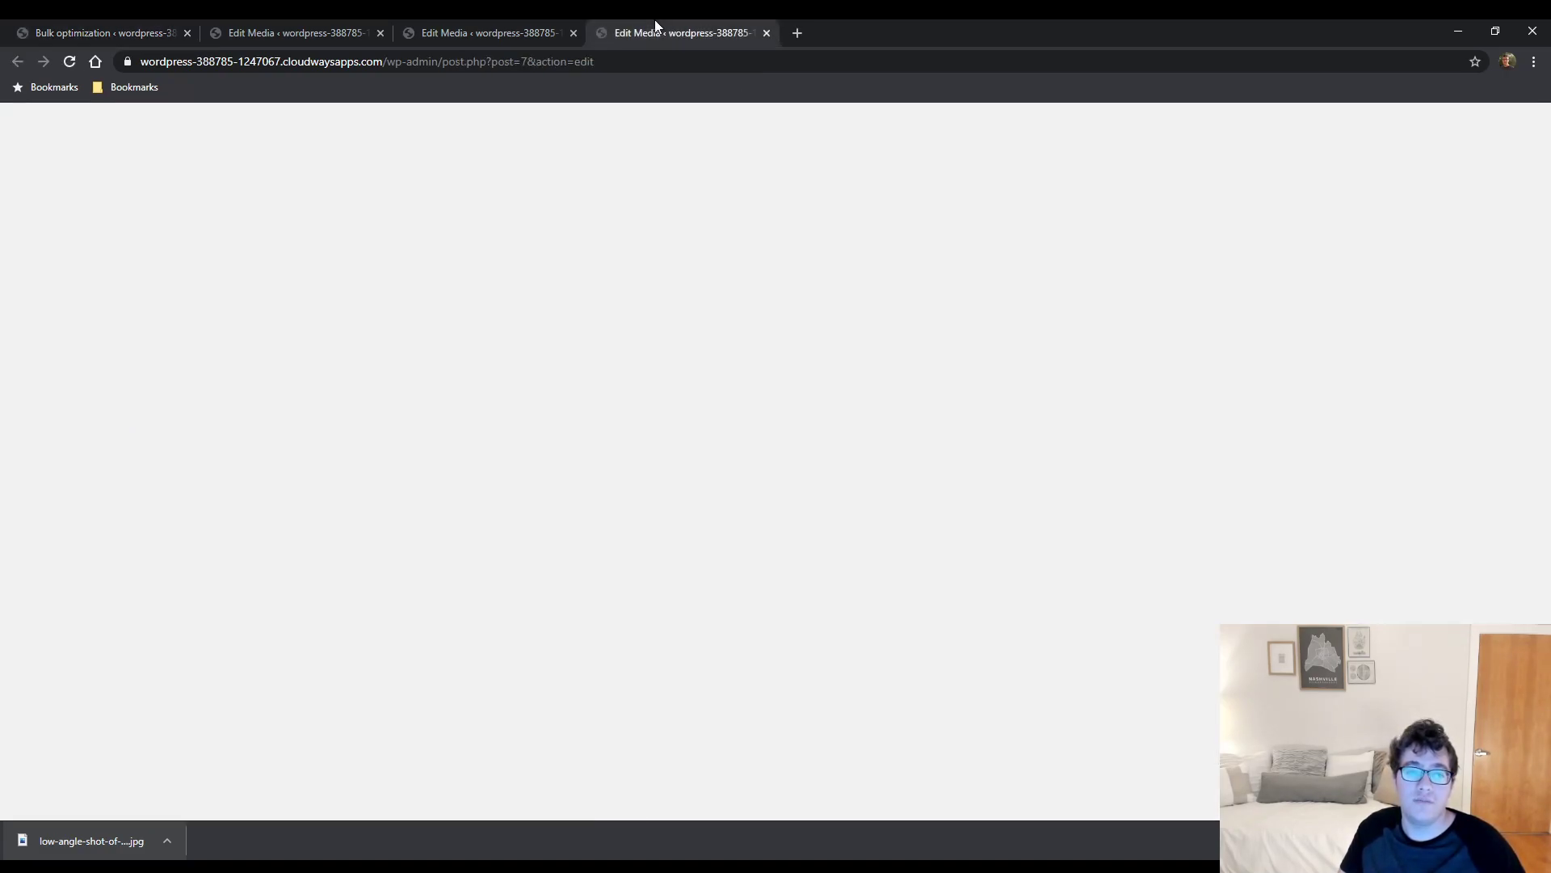
# Step: Compare the post 6 and post 7 edit pages, then open a blank browser tab
pyautogui.scroll(-10, 823, 228)
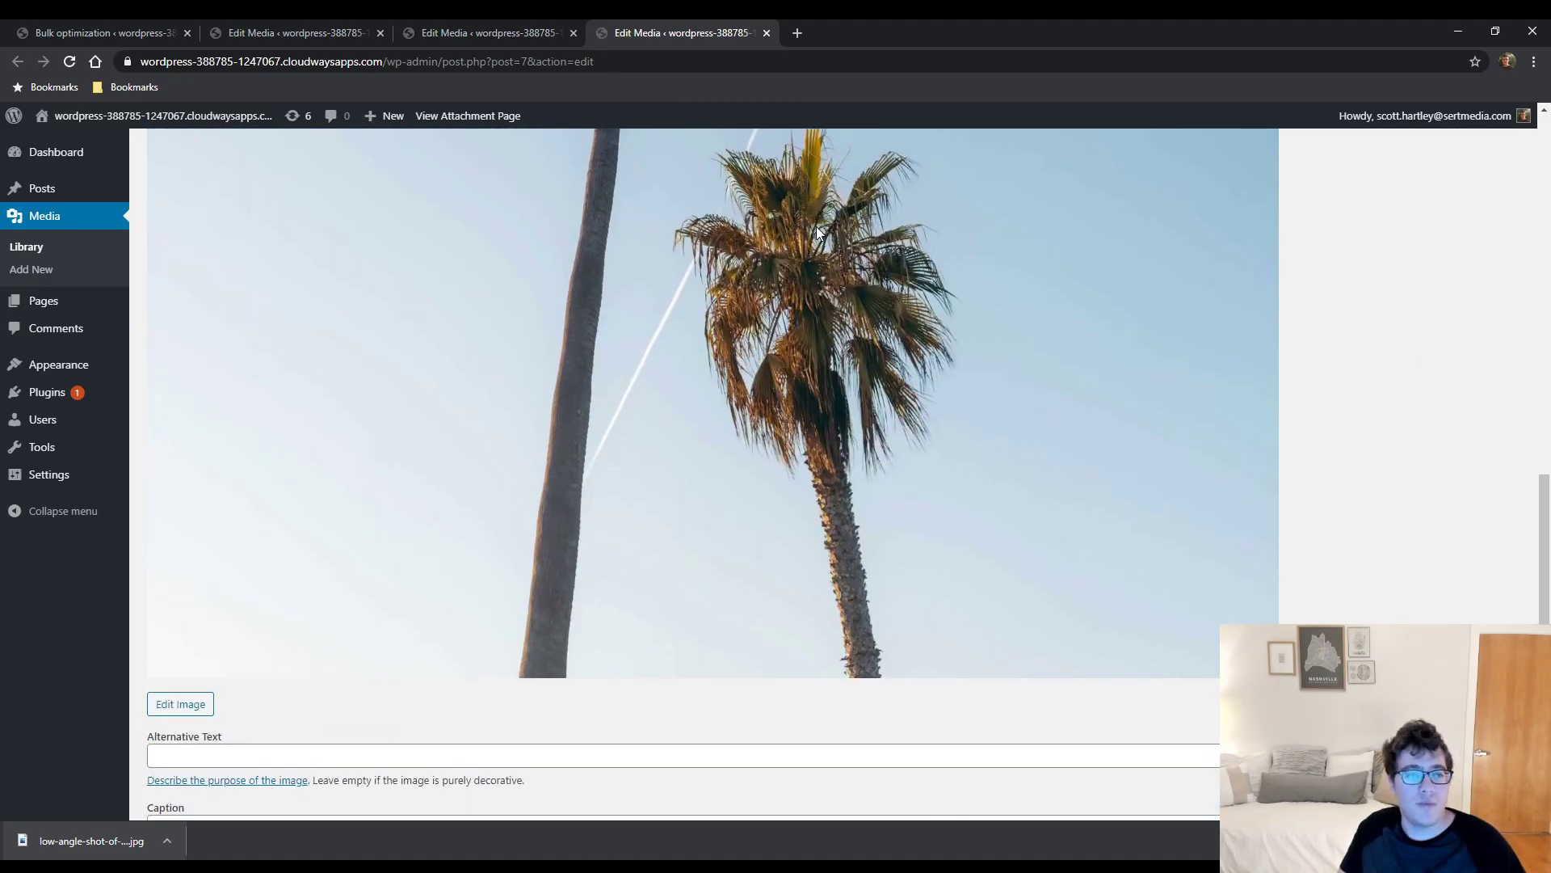
pyautogui.scroll(10, 808, 226)
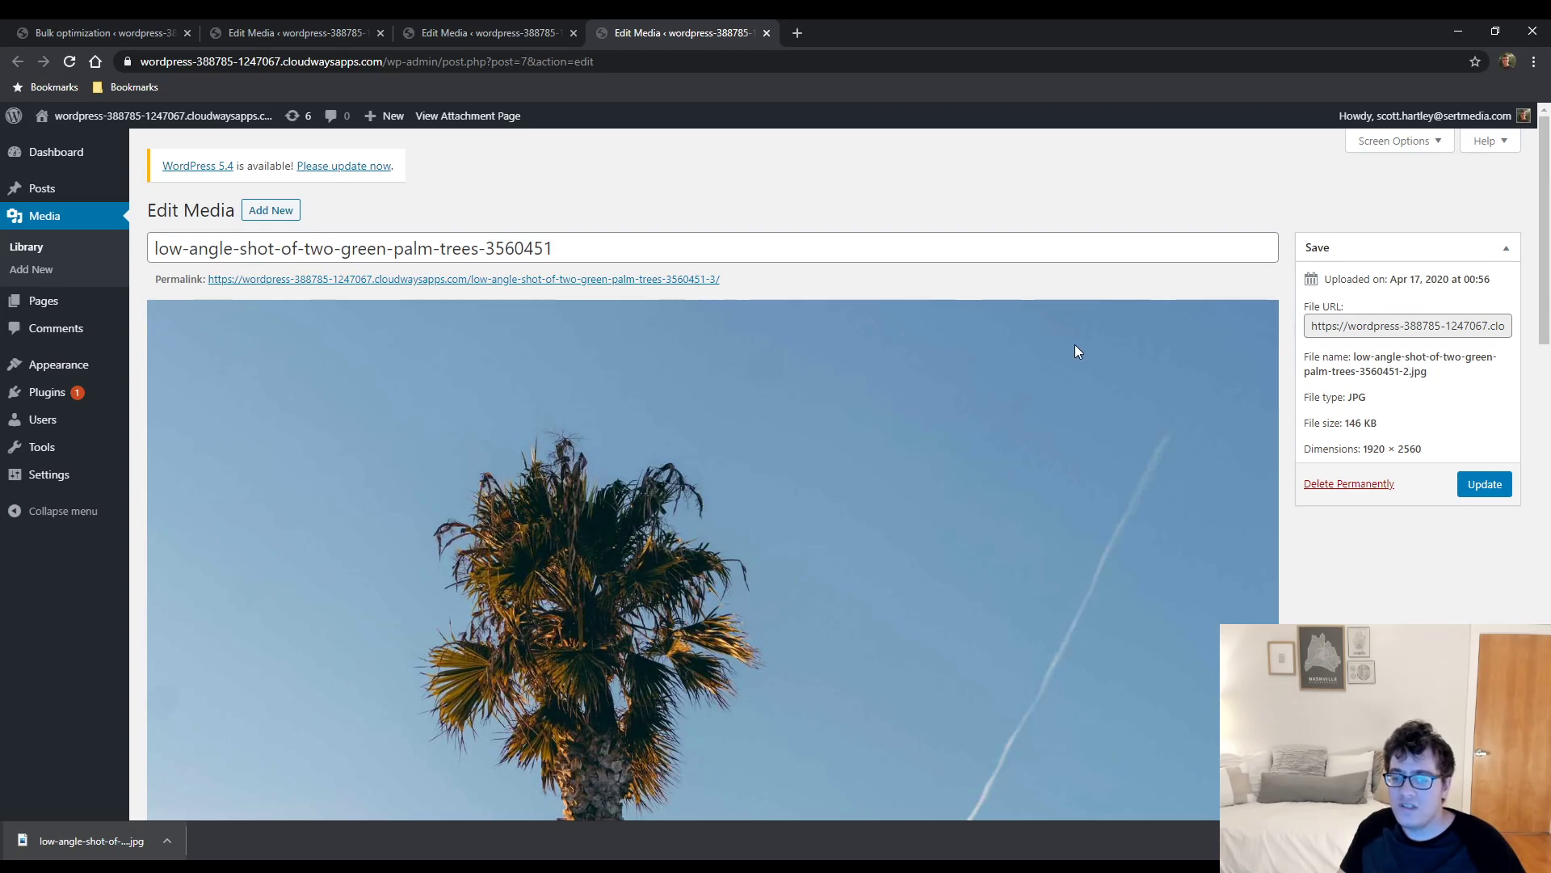
pyautogui.scroll(-8, 1075, 339)
pyautogui.scroll(-5, 1010, 291)
pyautogui.scroll(3, 966, 298)
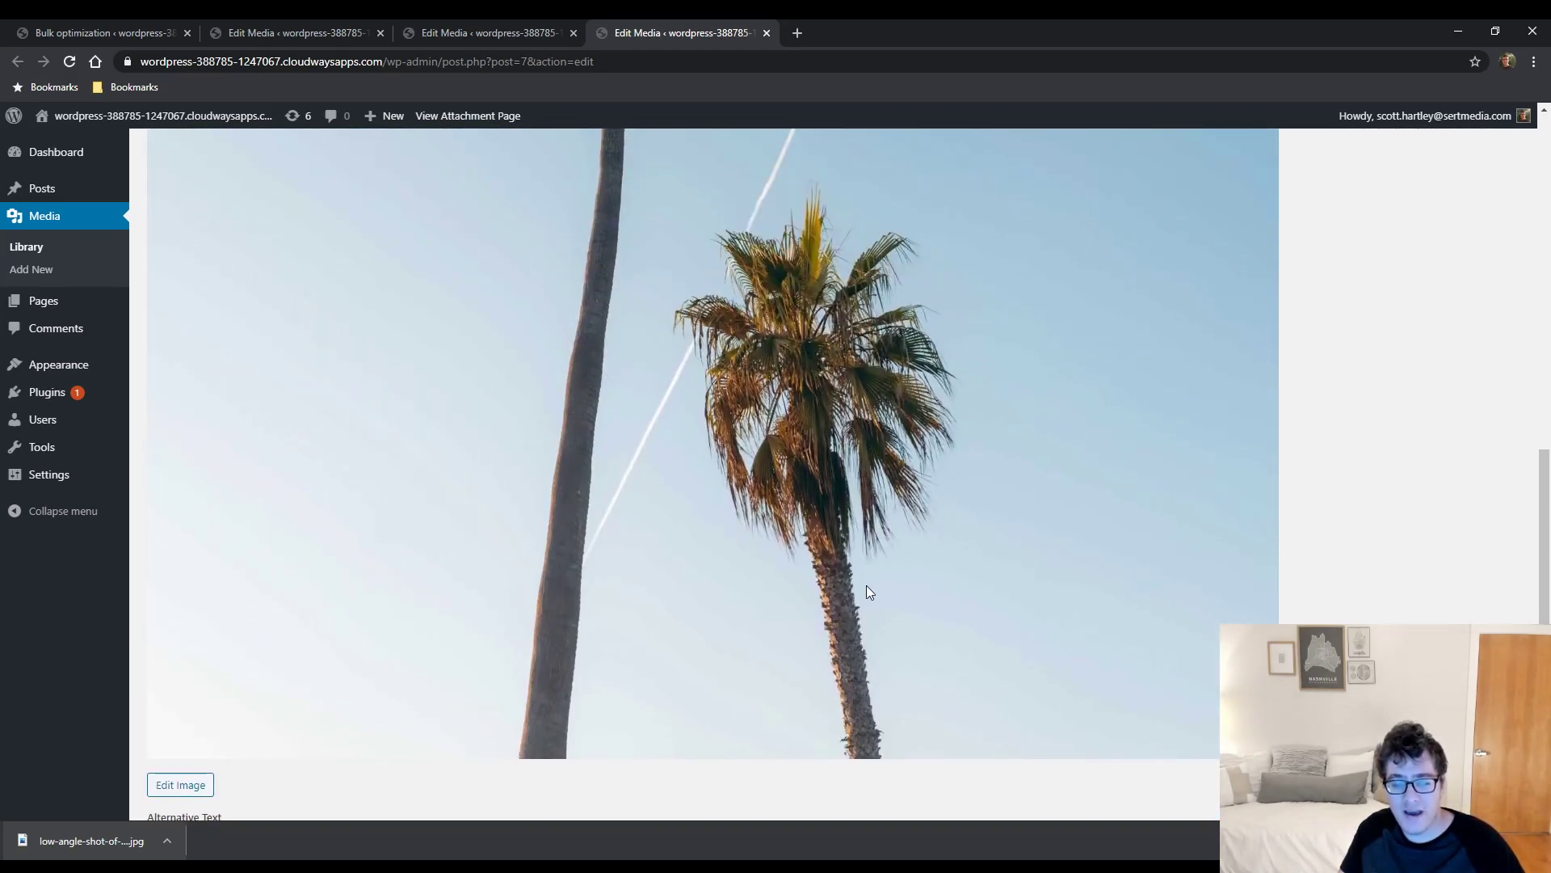
pyautogui.scroll(-4, 871, 593)
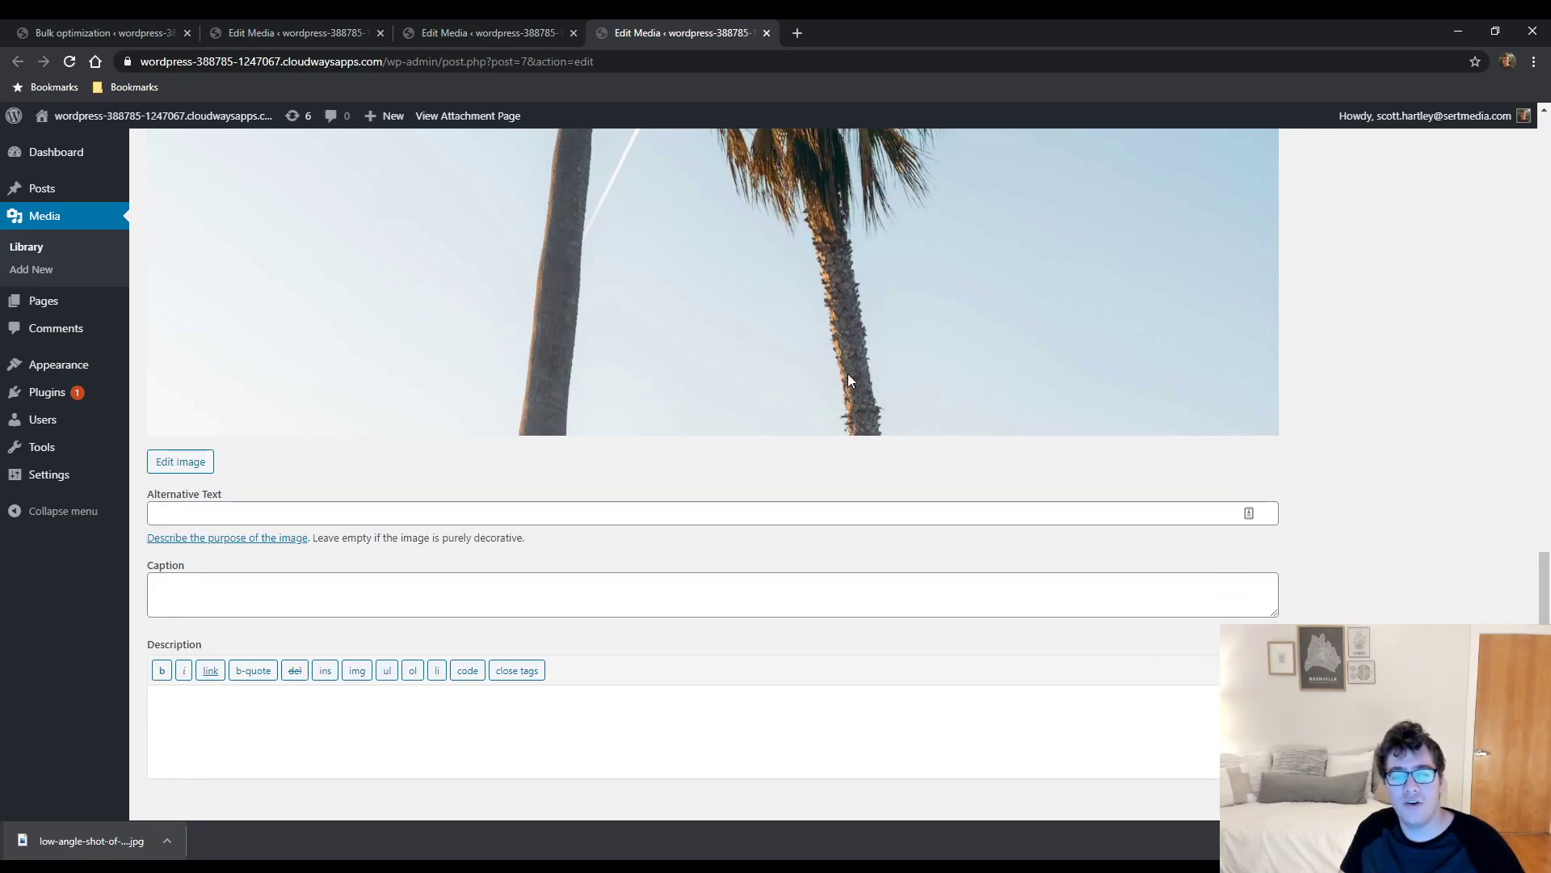
pyautogui.click(517, 25)
pyautogui.scroll(-7, 808, 481)
pyautogui.scroll(3, 862, 473)
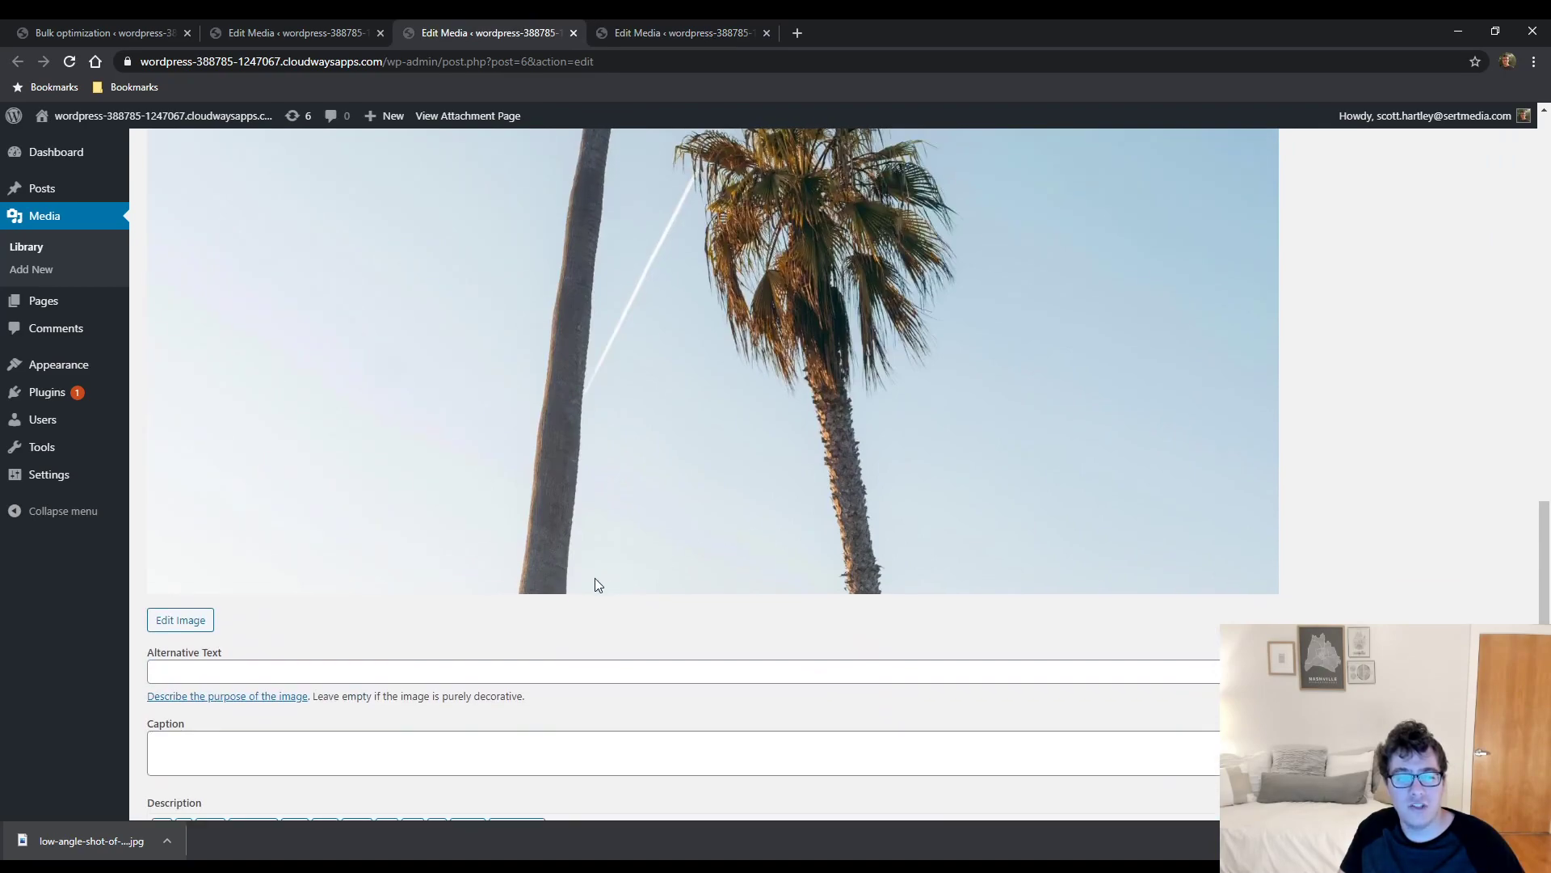
pyautogui.click(707, 24)
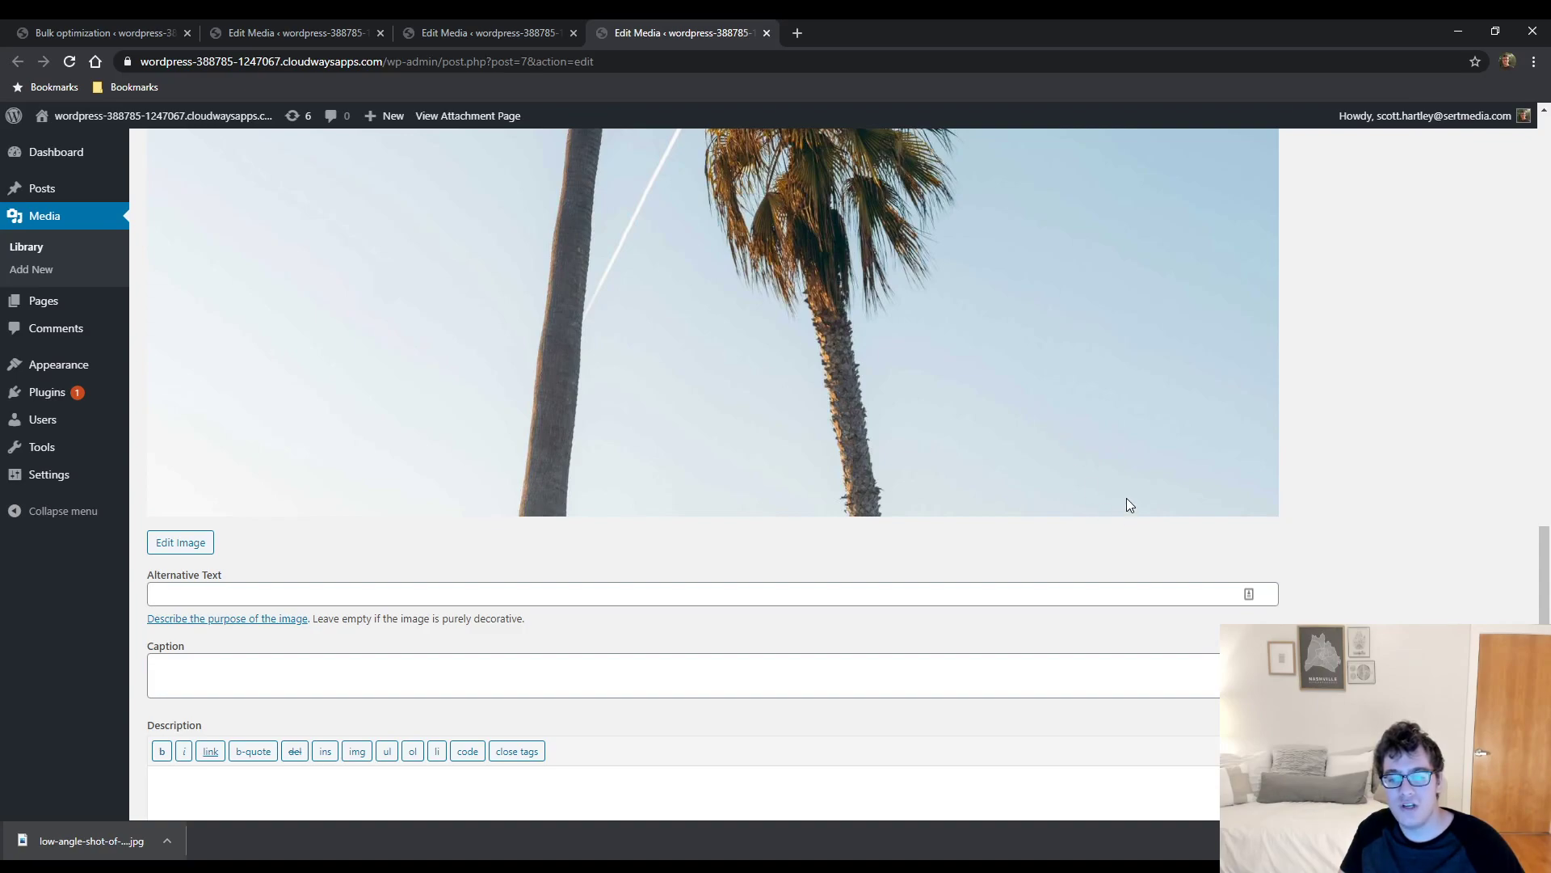
pyautogui.hotkey('ctrl', 't')
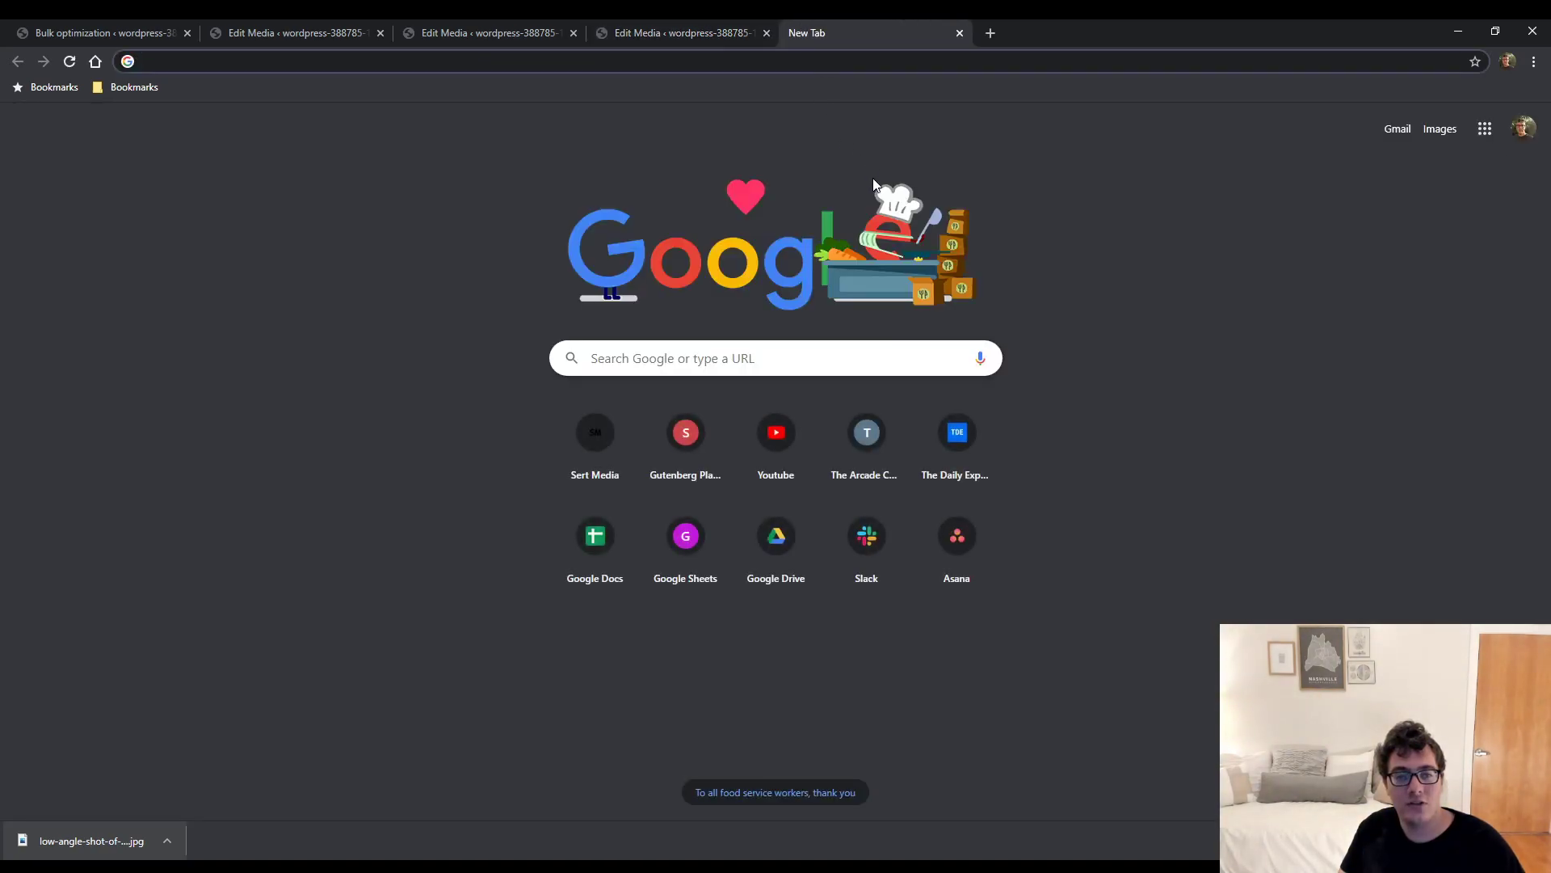
# Step: Load the -2 palm image file from its pasted URL and view it at full size
pyautogui.write('wordpress-388785-1247067.cloudwaysapps.com/wp-content/uploads/2020/04/low-angle-shot-of-two-green-palm-trees-3560451-2.jpg')
pyautogui.press('Return')
pyautogui.click(894, 530)
pyautogui.scroll(-4, 927, 557)
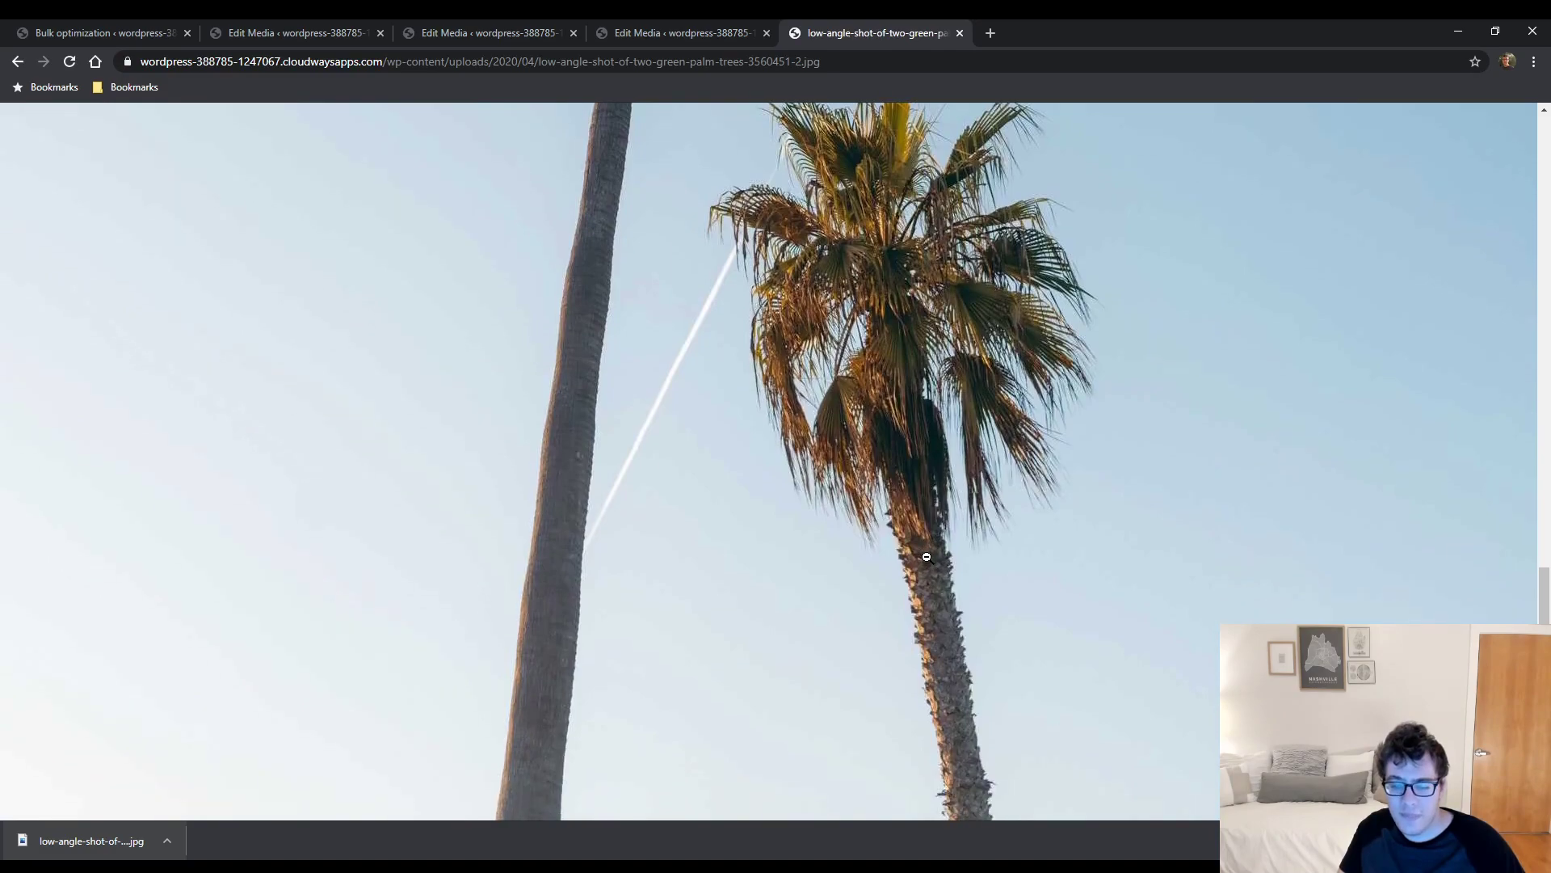
pyautogui.scroll(1, 961, 541)
pyautogui.scroll(-1, 1066, 546)
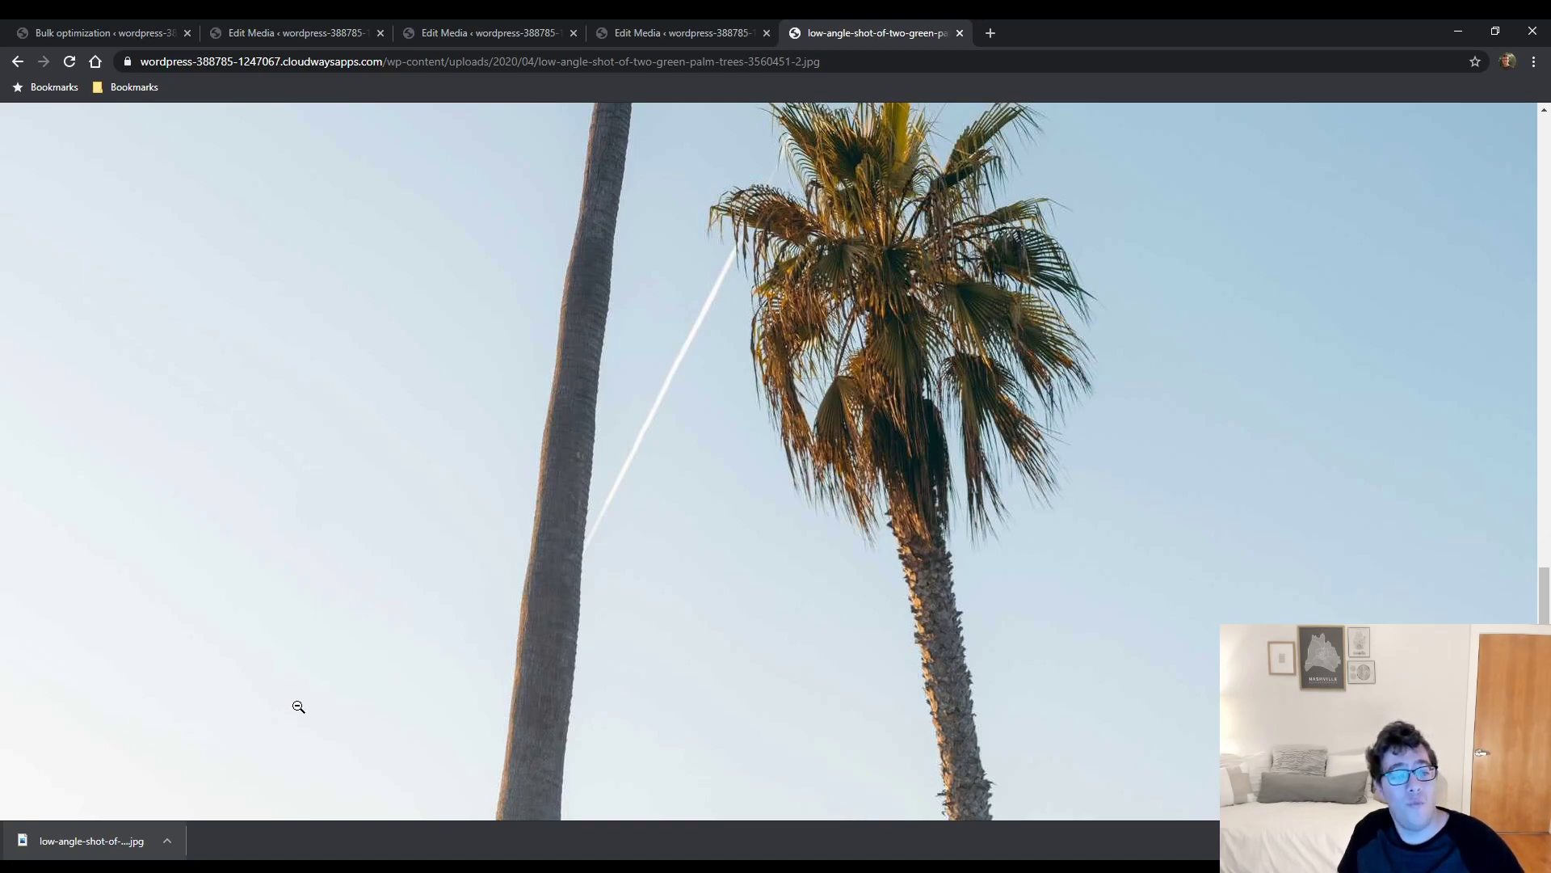
# Step: Switch between the post 7 and post 6 edit pages
pyautogui.click(666, 22)
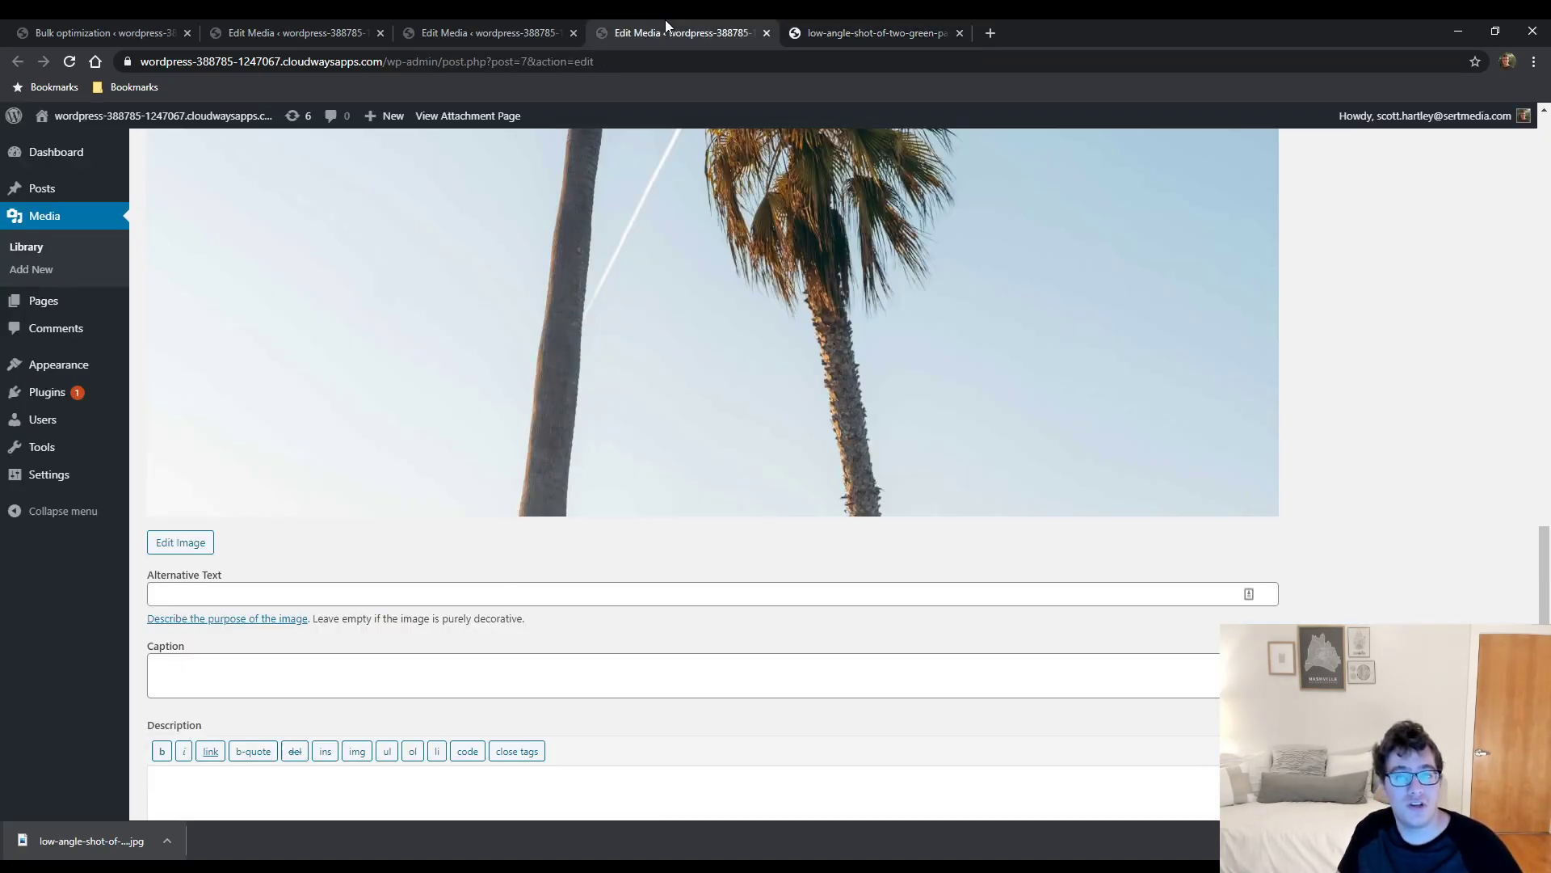
pyautogui.click(404, 24)
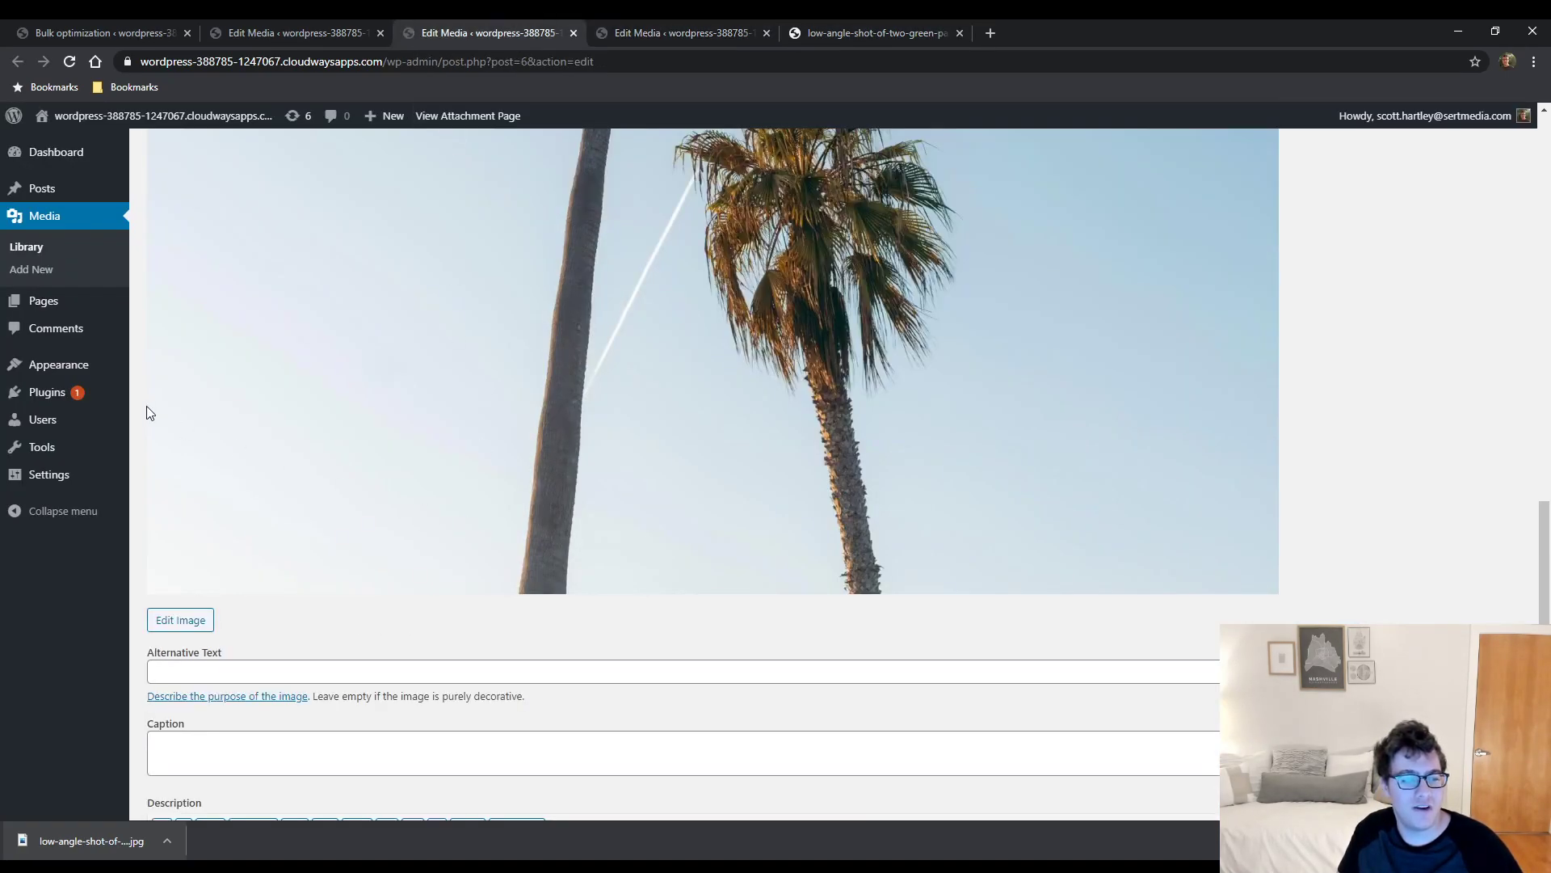
pyautogui.scroll(3, 291, 471)
pyautogui.scroll(-4, 374, 544)
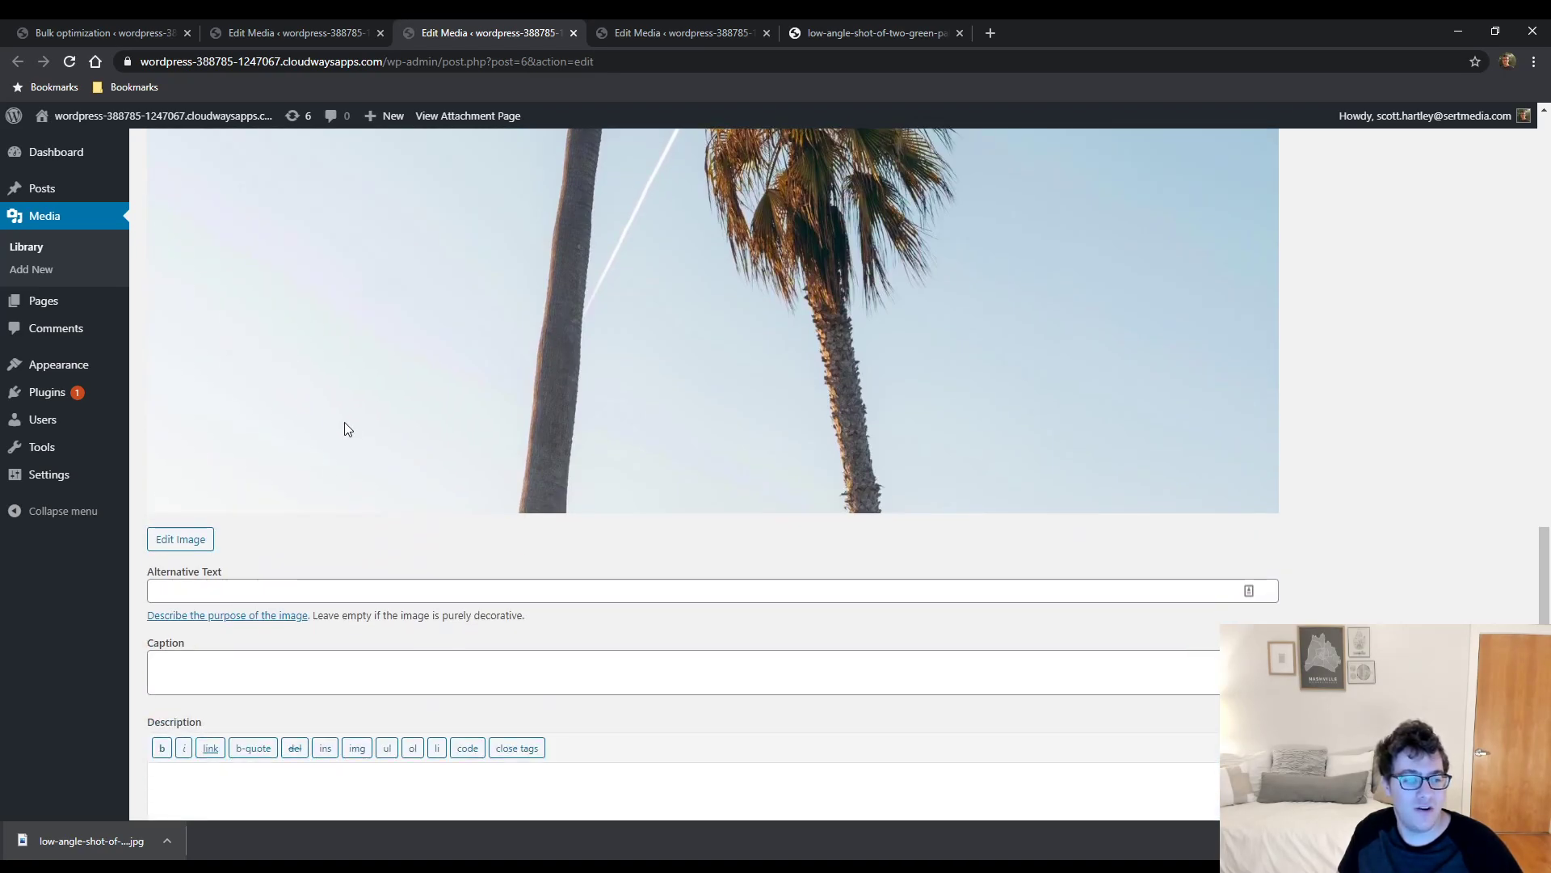
# Step: Load the -1 palm image file from its pasted URL in another tab at full size
pyautogui.click(989, 31)
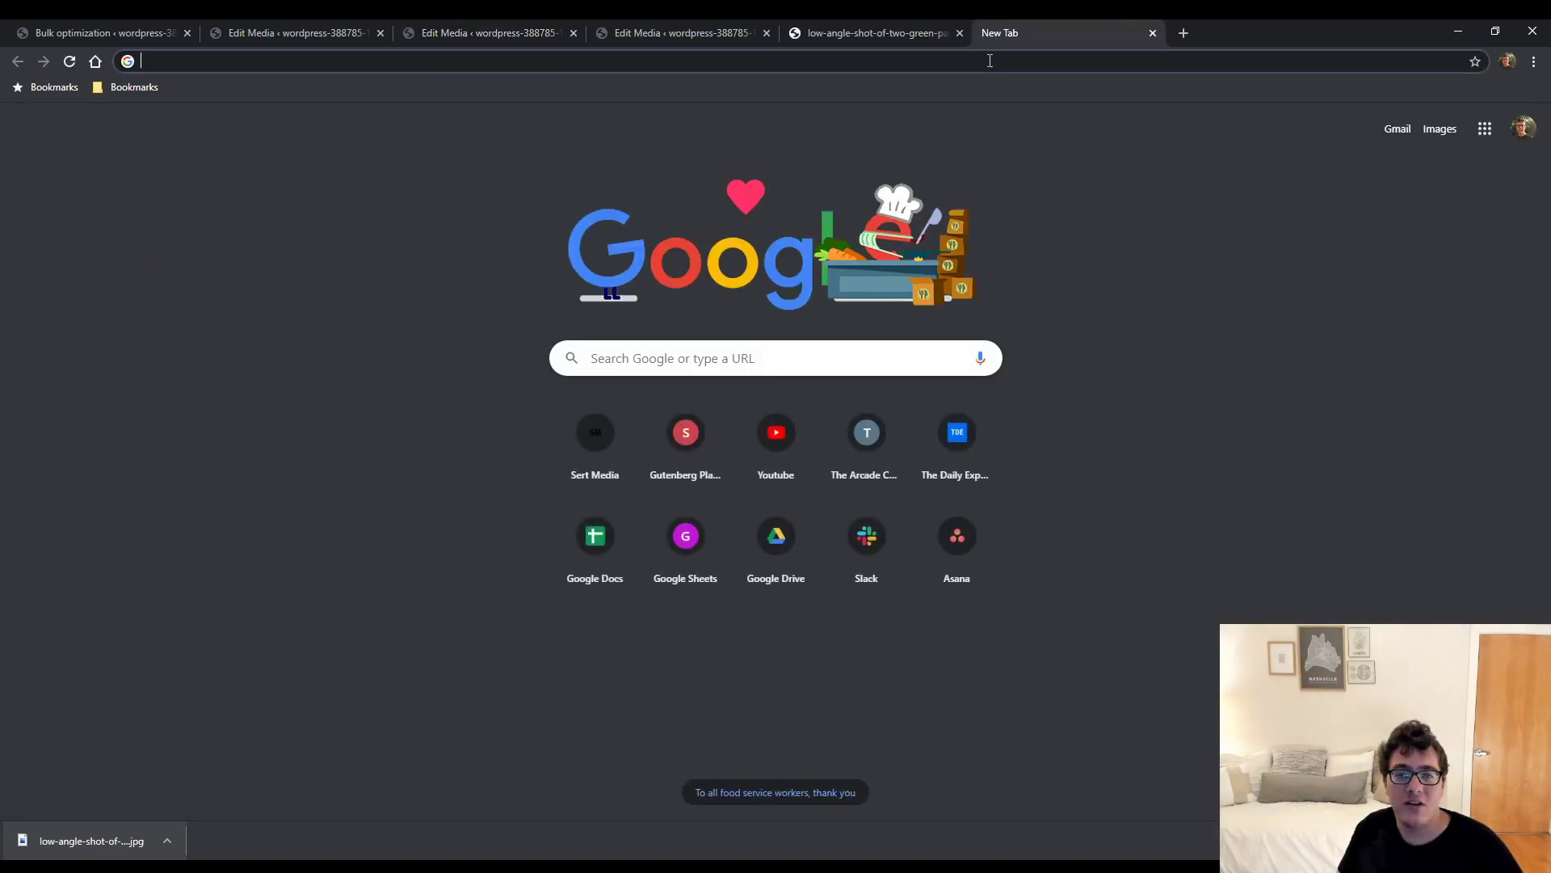
pyautogui.write('wordpress-388785-1247067.cloudwaysapps.com/wp-content/uploads/2020/04/low-angle-shot-of-two-green-palm-trees-3560451-1.jpg')
pyautogui.press('Return')
pyautogui.click(873, 32)
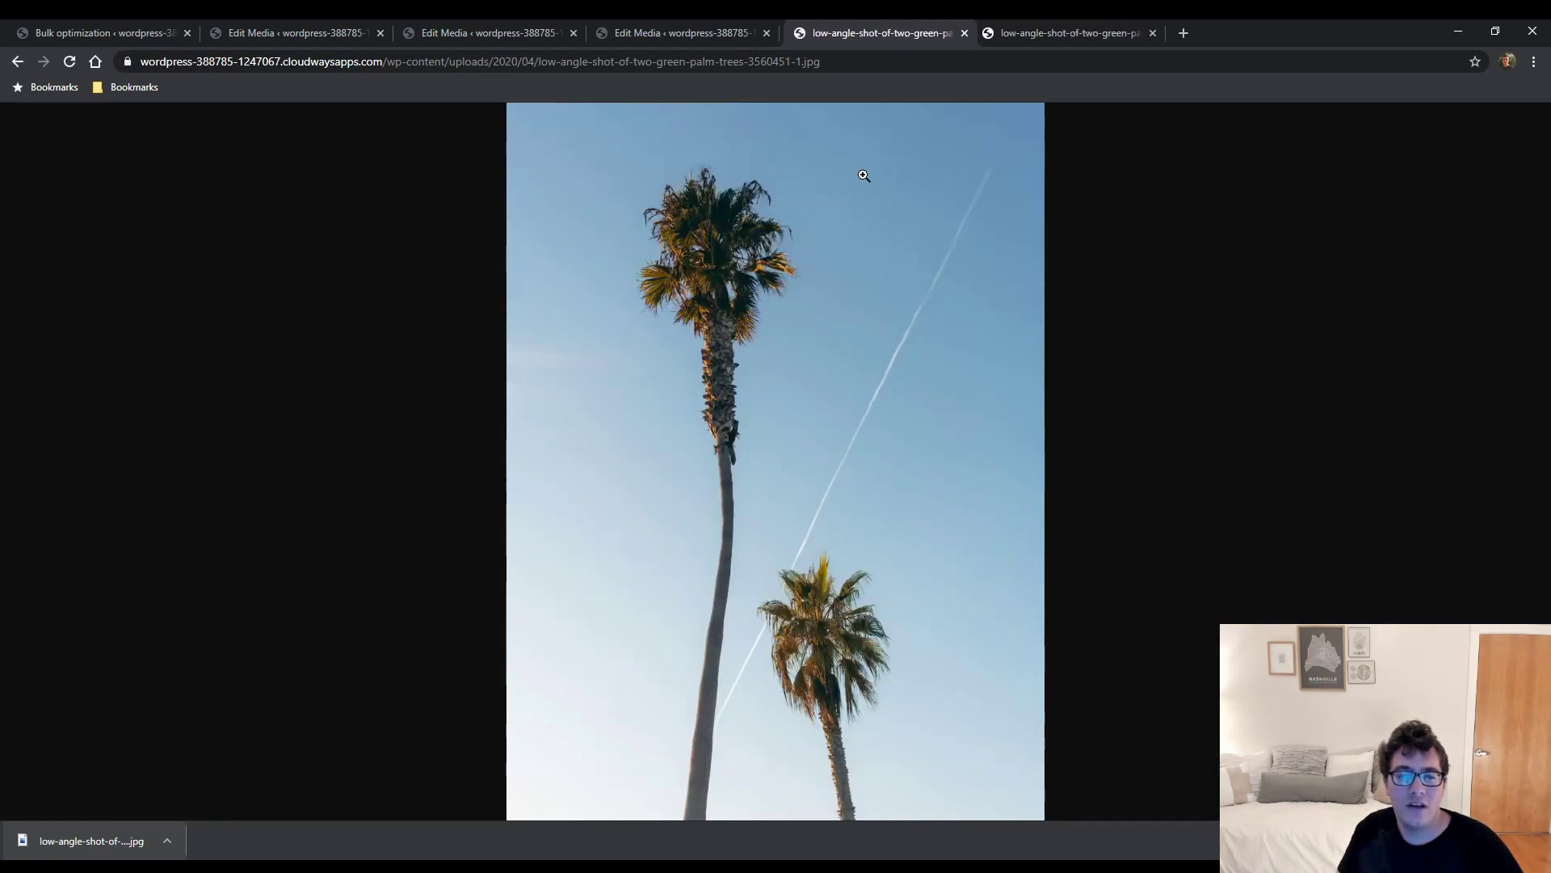
pyautogui.click(830, 226)
pyautogui.scroll(-5, 347, 568)
pyautogui.scroll(-1, 347, 569)
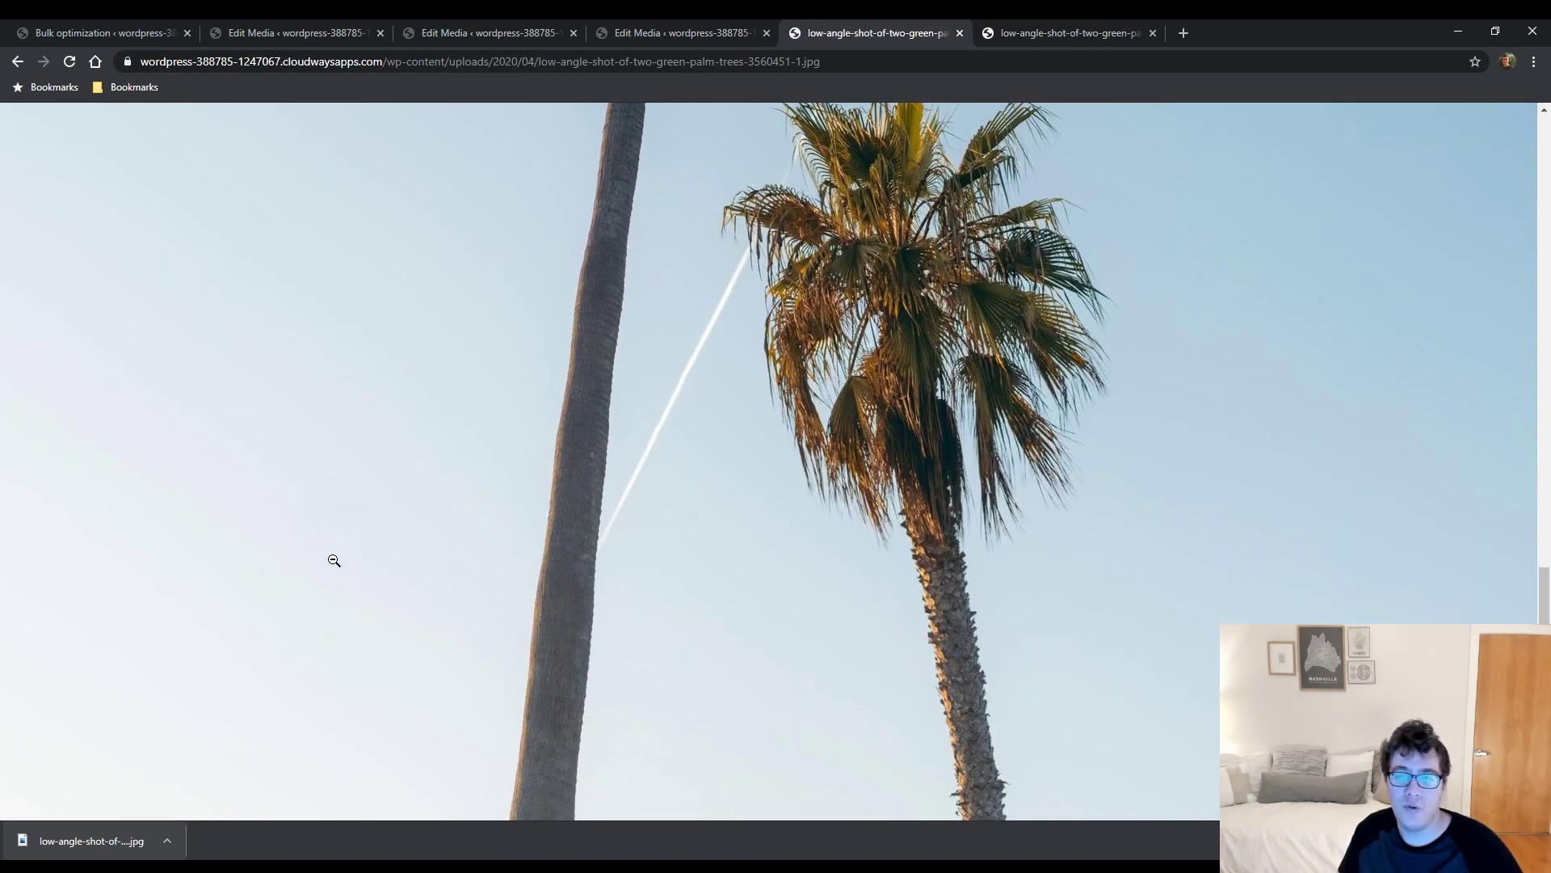
# Step: Compare the -1 and -2 images at fit and full size, then return to the bulk optimization results
pyautogui.click(1056, 33)
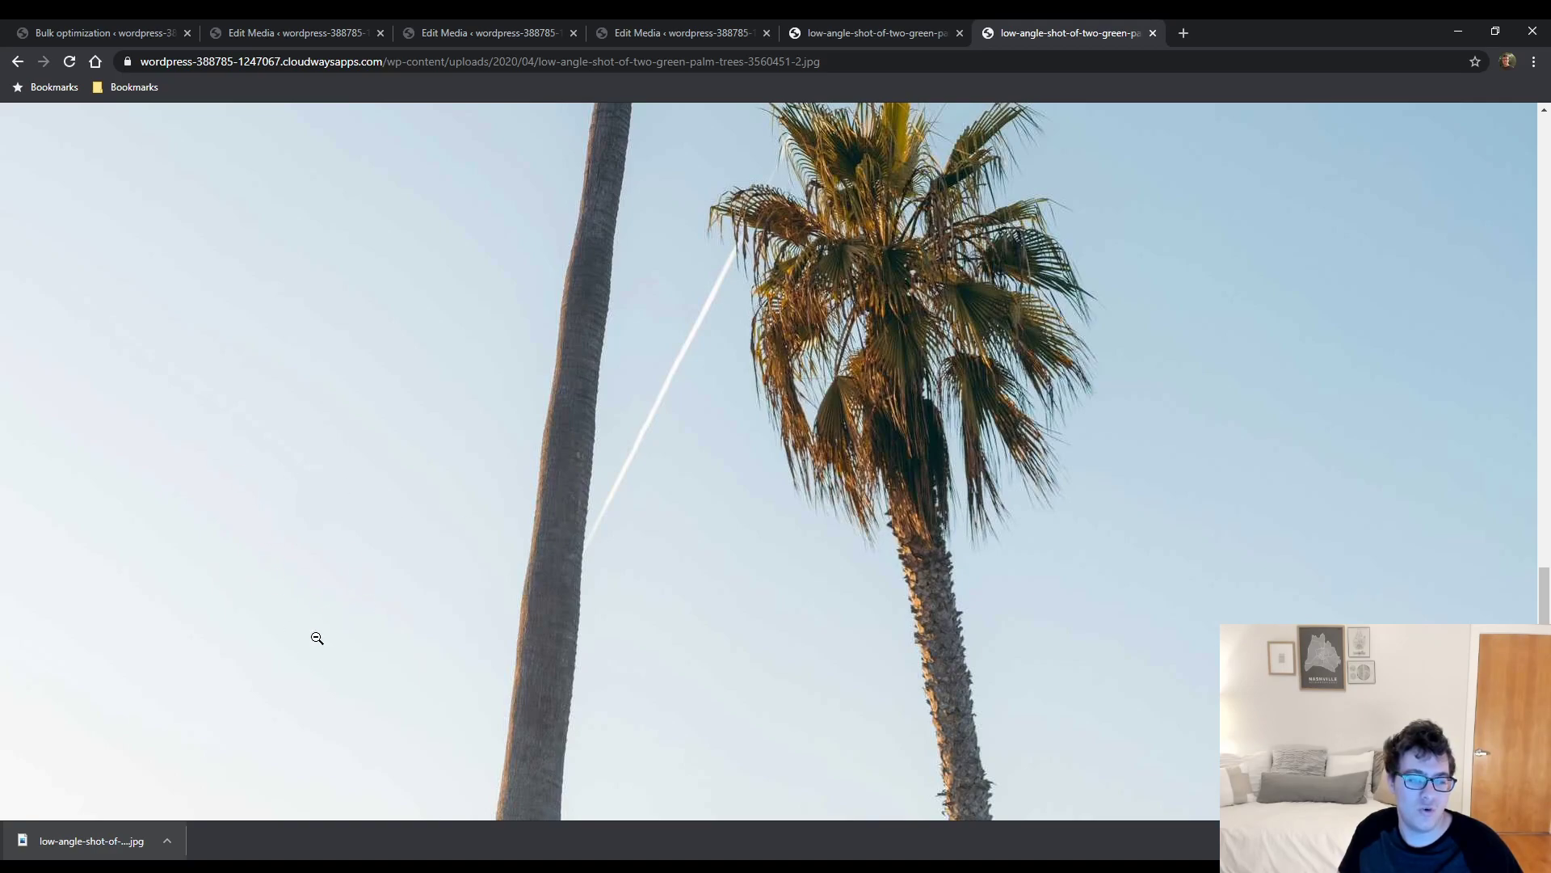
pyautogui.click(849, 32)
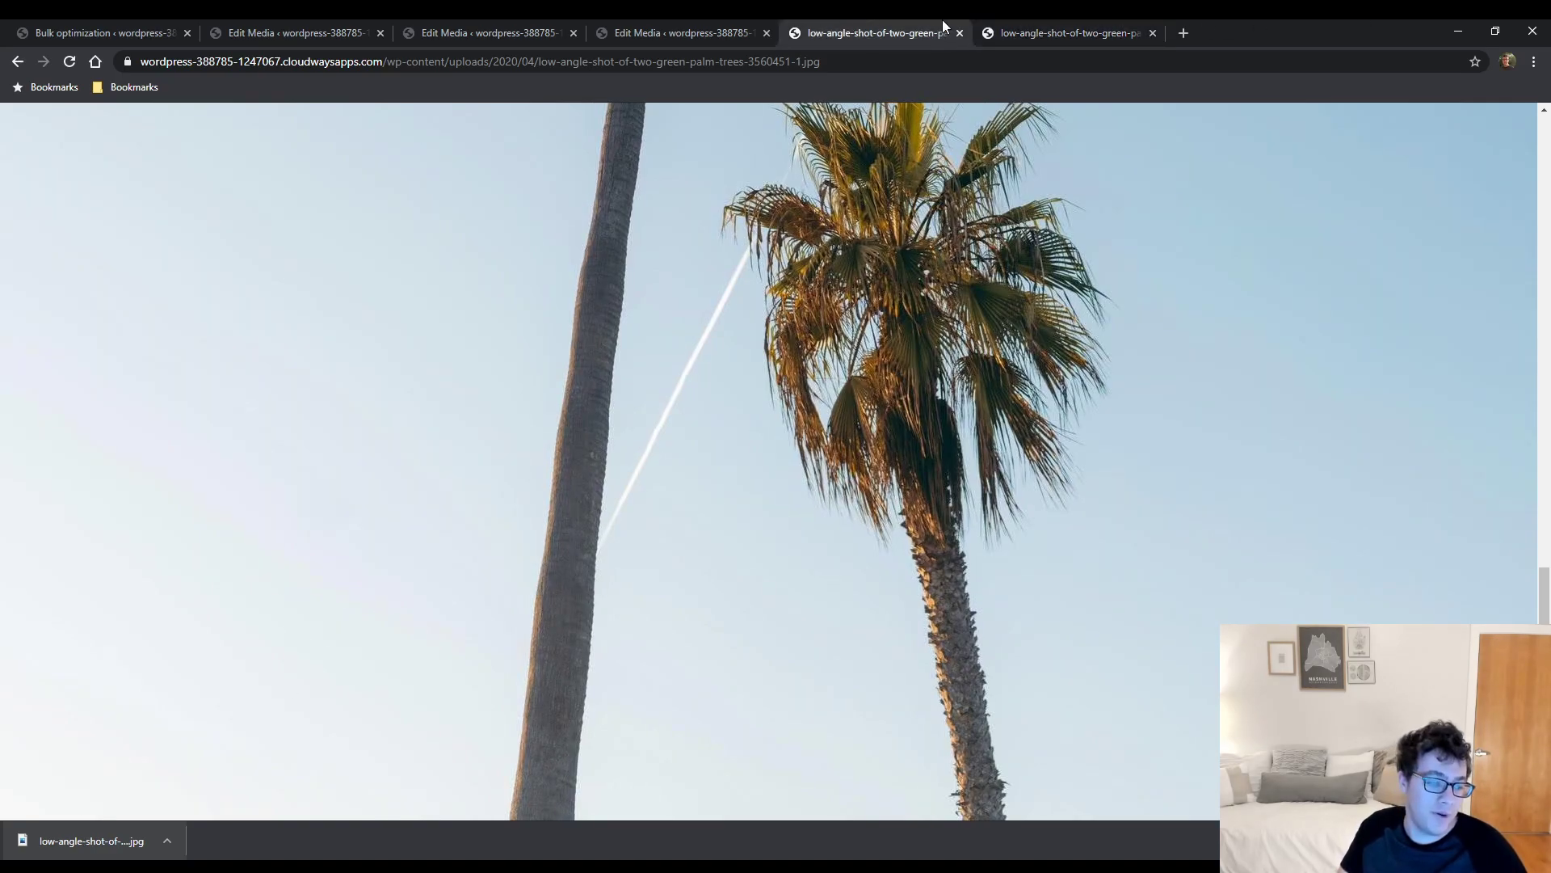
pyautogui.click(646, 487)
pyautogui.click(734, 482)
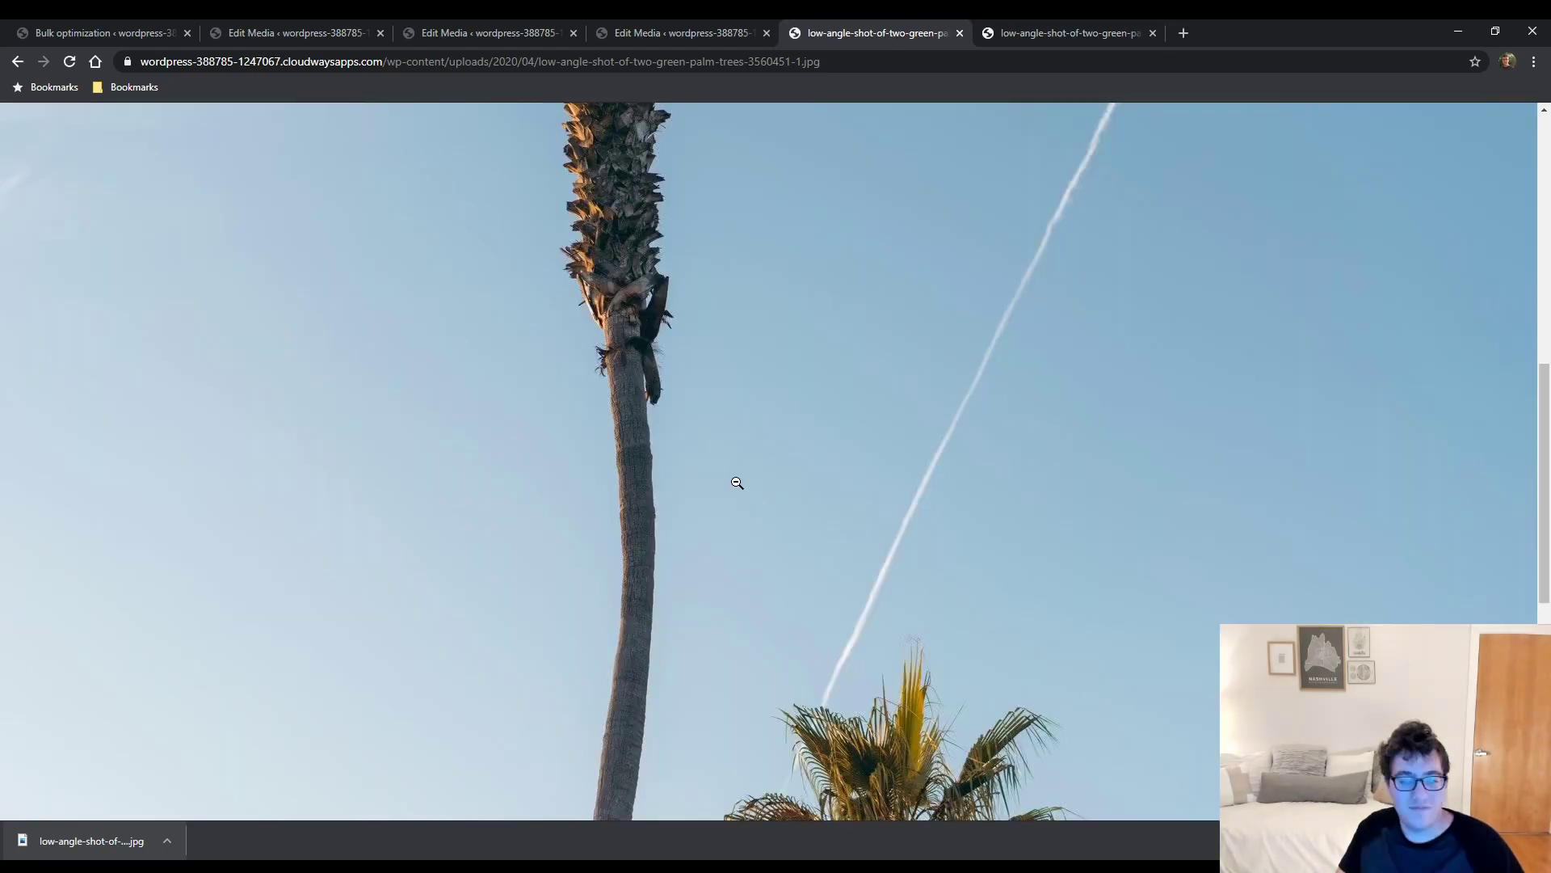
pyautogui.click(736, 483)
pyautogui.click(737, 483)
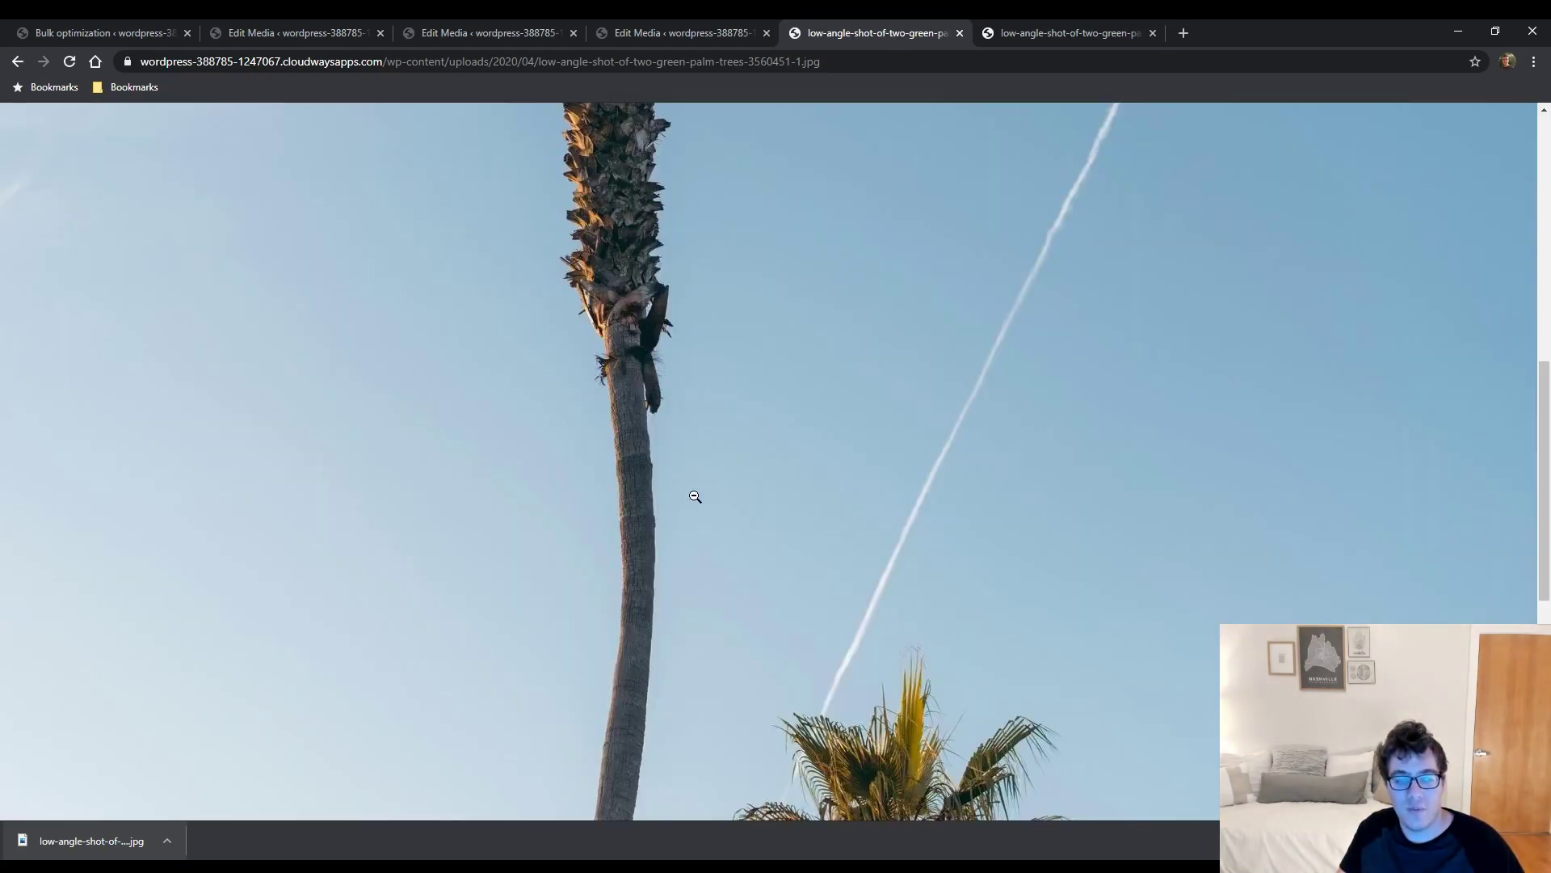
pyautogui.scroll(5, 740, 345)
pyautogui.click(324, 21)
pyautogui.click(139, 21)
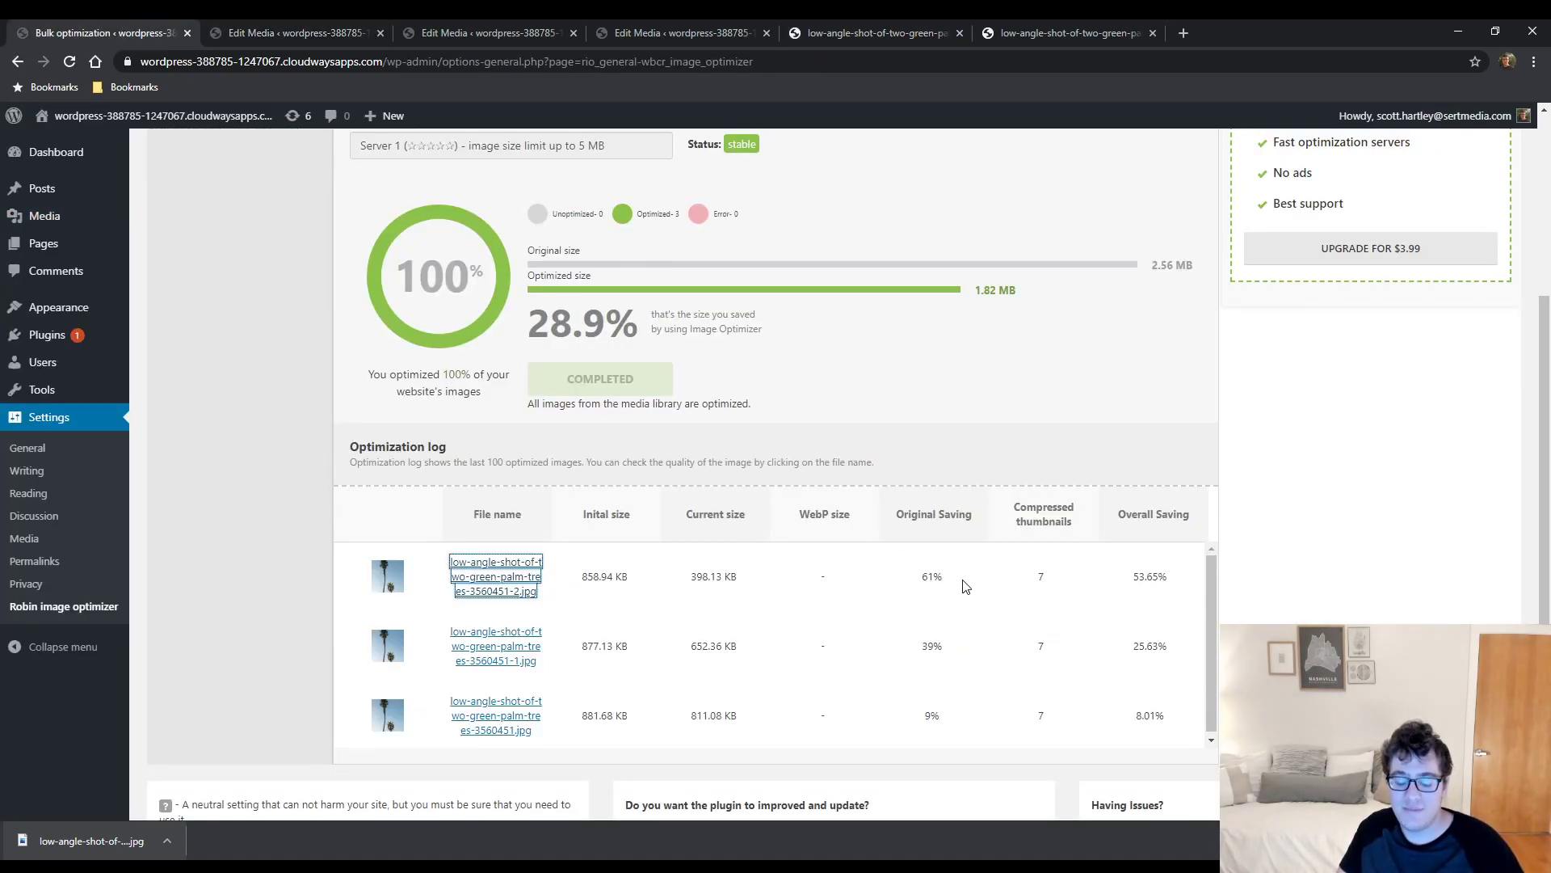
pyautogui.click(1082, 23)
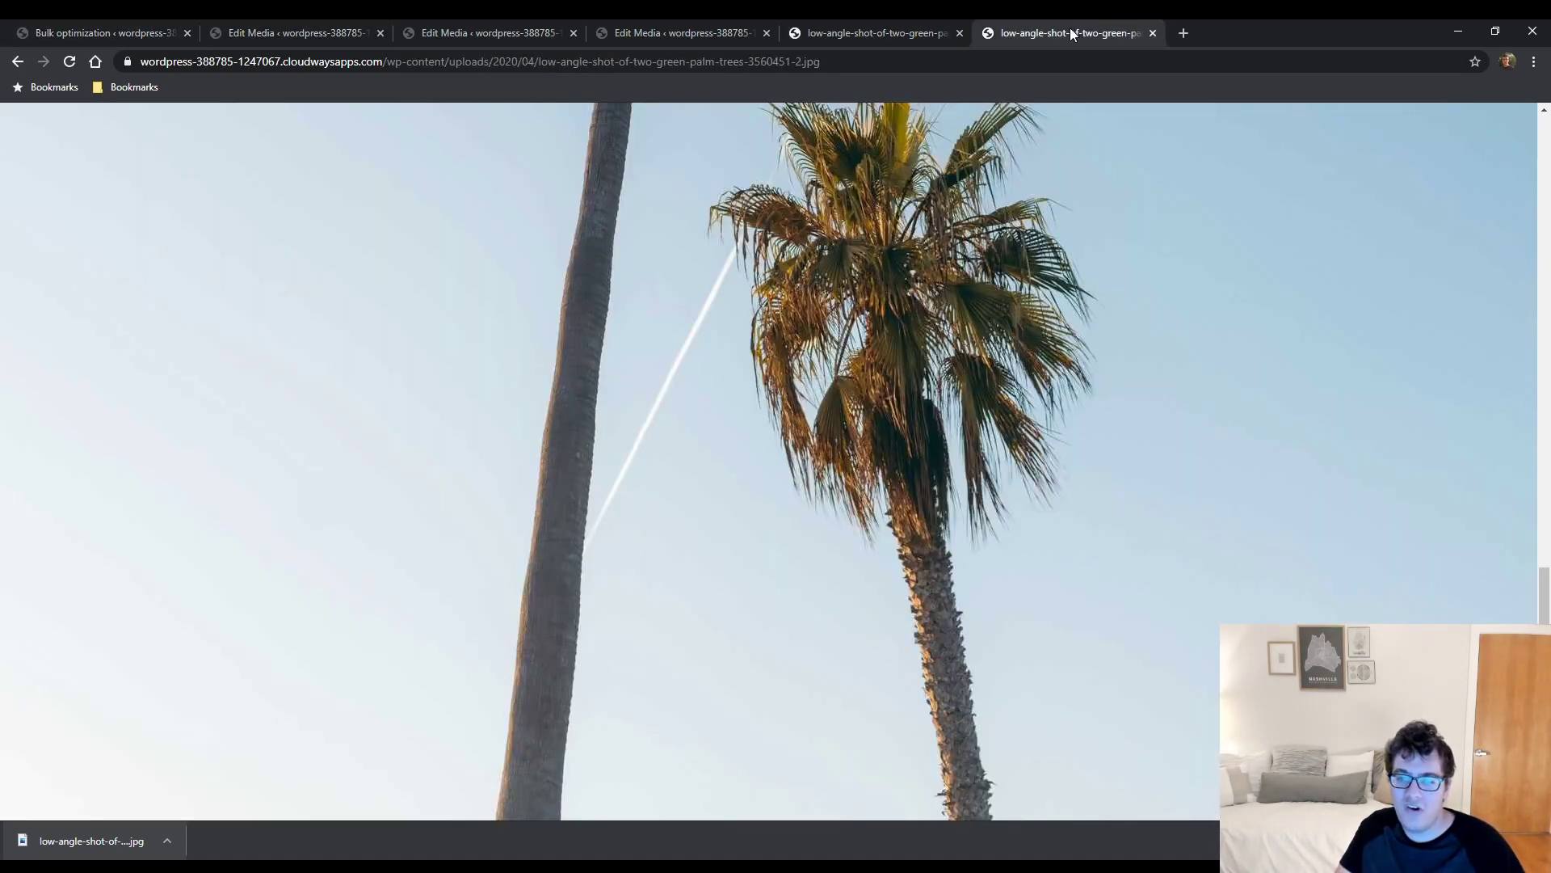
pyautogui.scroll(10, 872, 214)
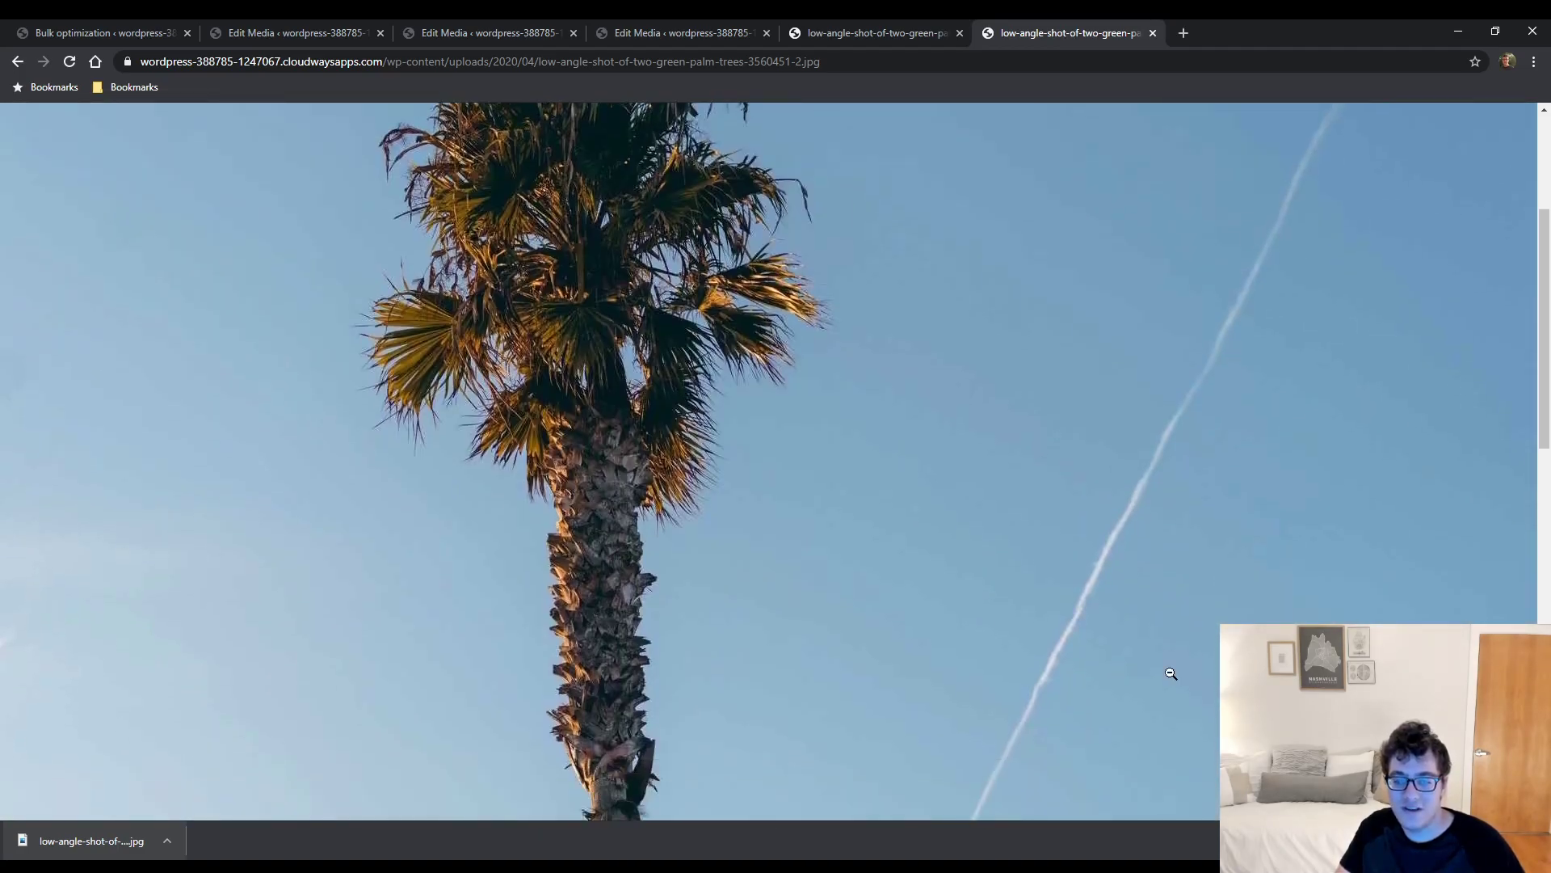
pyautogui.scroll(-5, 1083, 614)
pyautogui.click(981, 450)
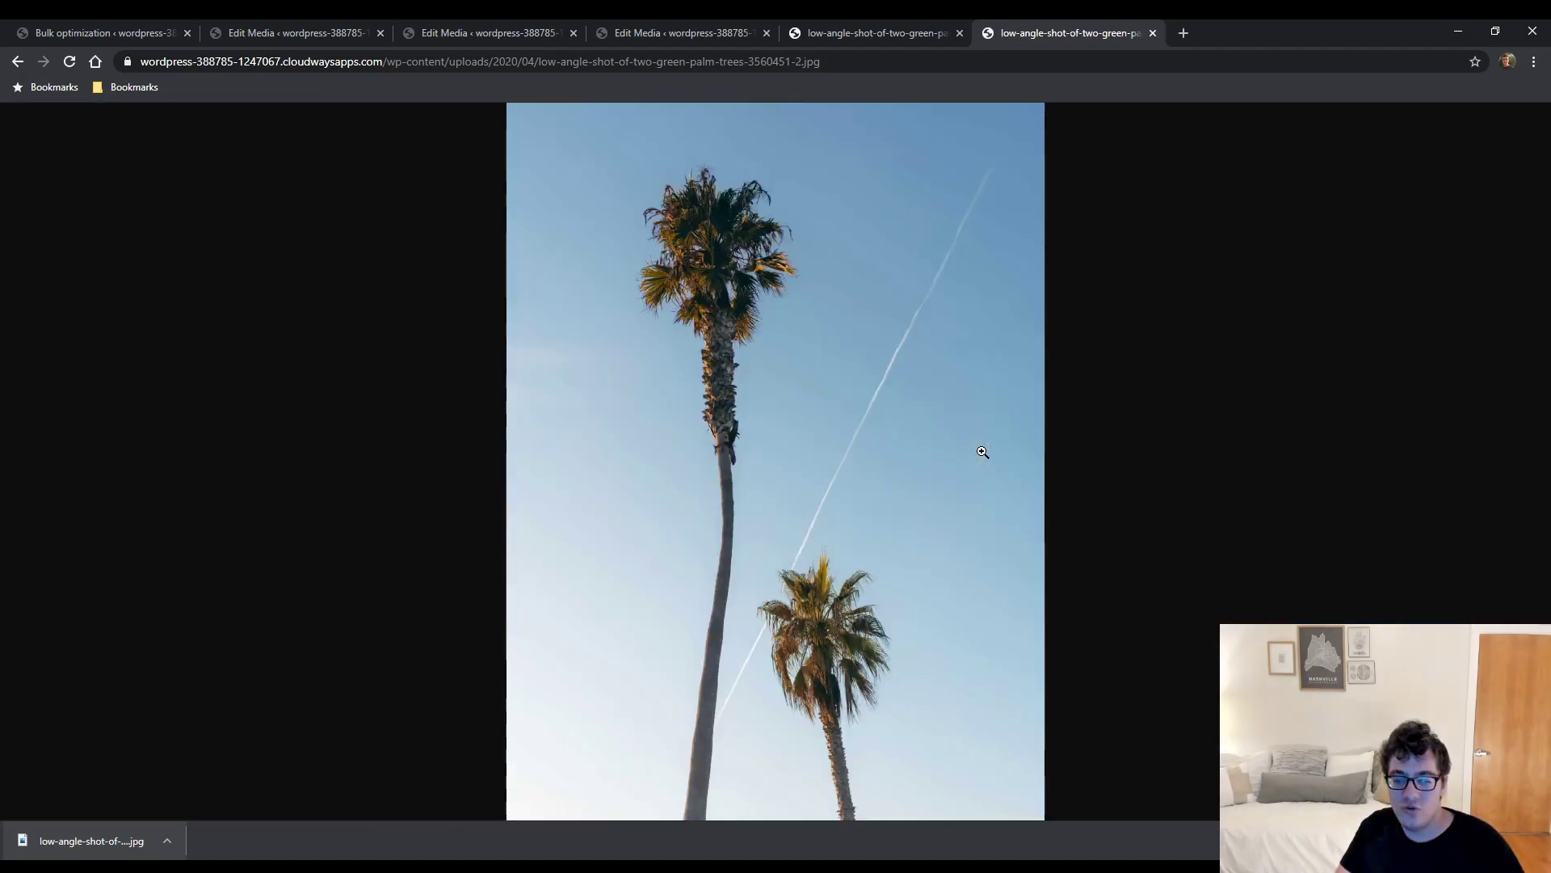
pyautogui.click(918, 434)
pyautogui.scroll(5, 918, 433)
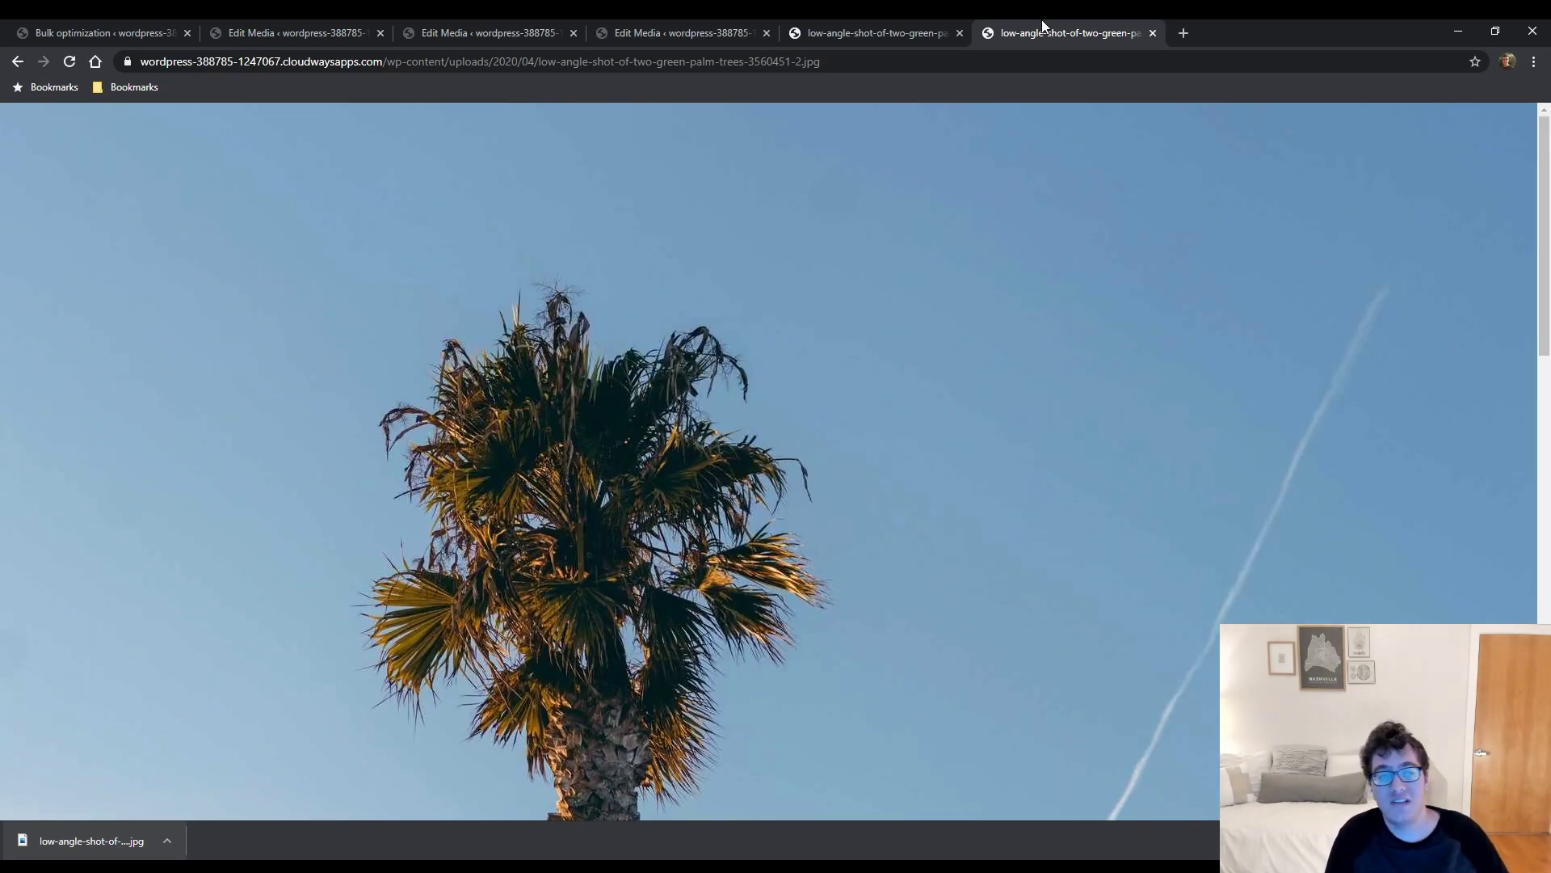
pyautogui.click(875, 24)
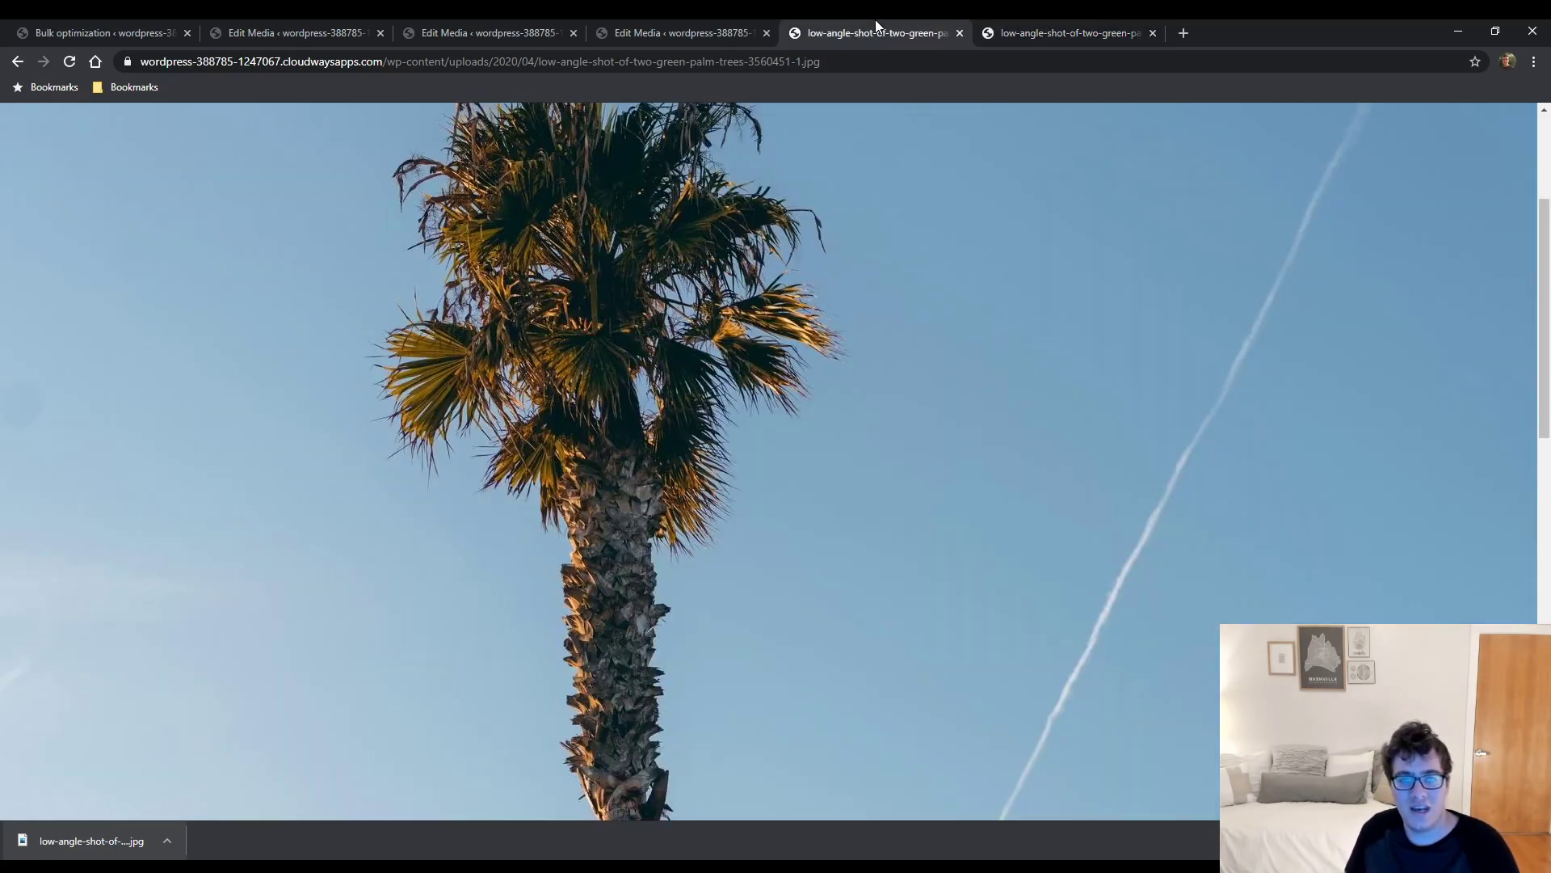
pyautogui.scroll(2, 768, 325)
pyautogui.click(1053, 25)
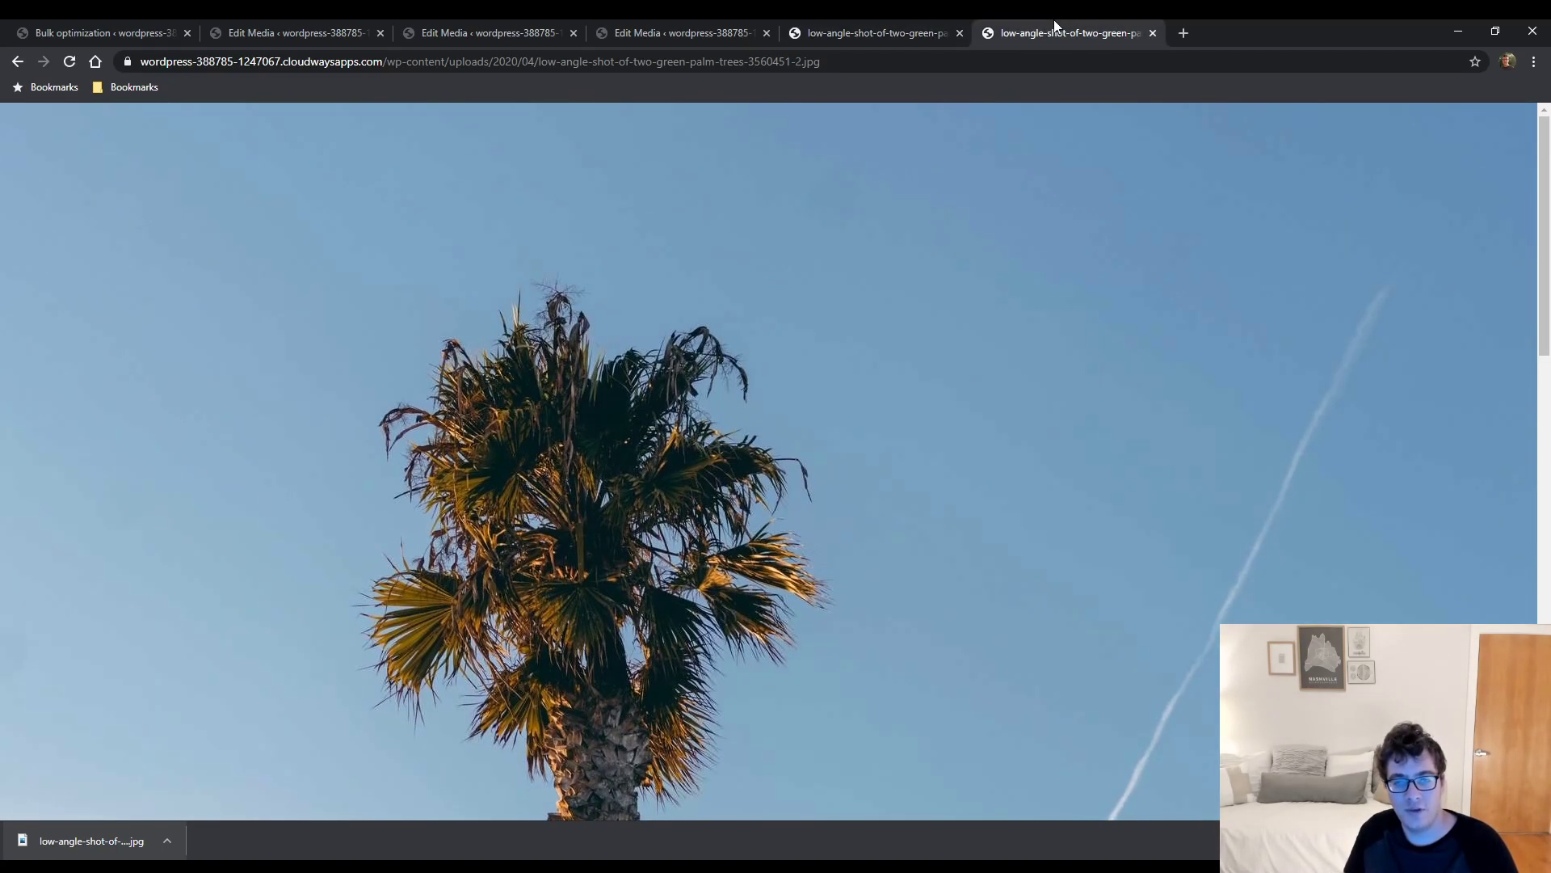
pyautogui.scroll(-2, 842, 437)
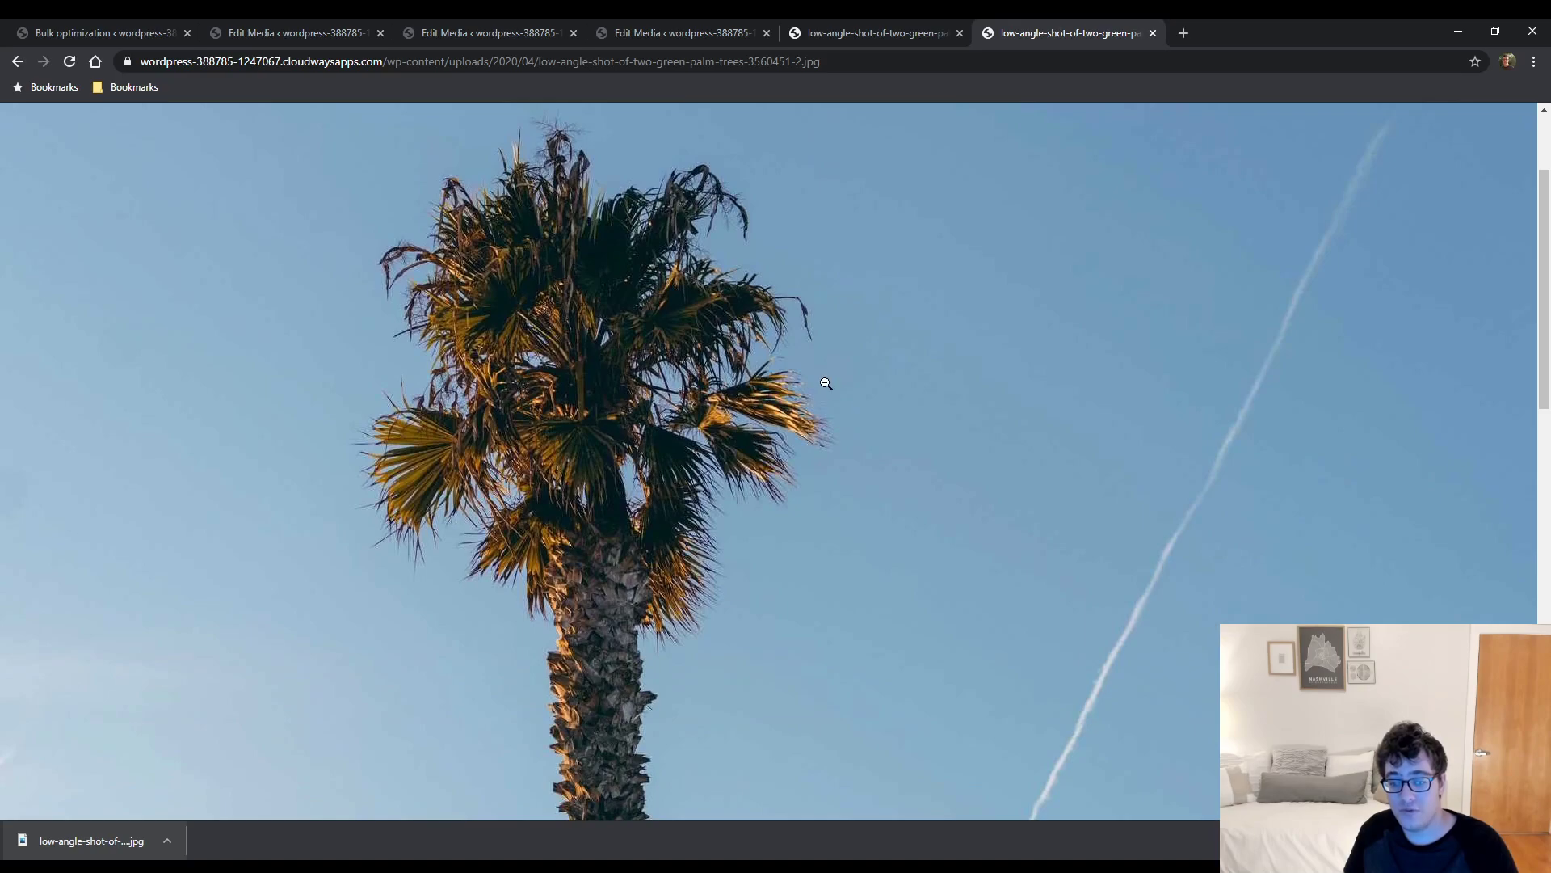
pyautogui.click(766, 342)
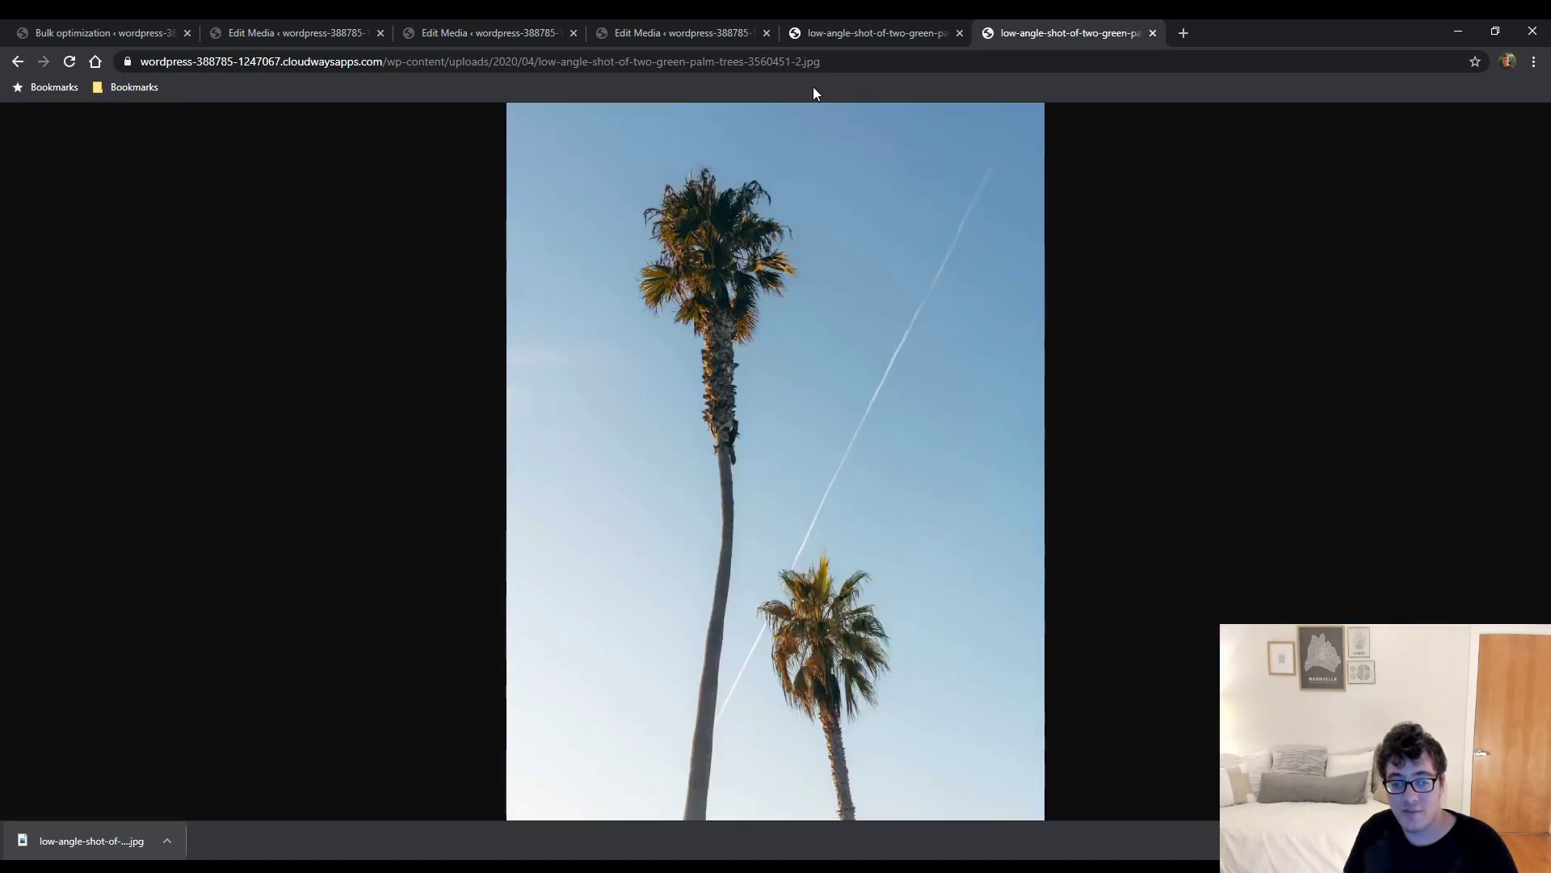
pyautogui.click(837, 26)
pyautogui.click(853, 216)
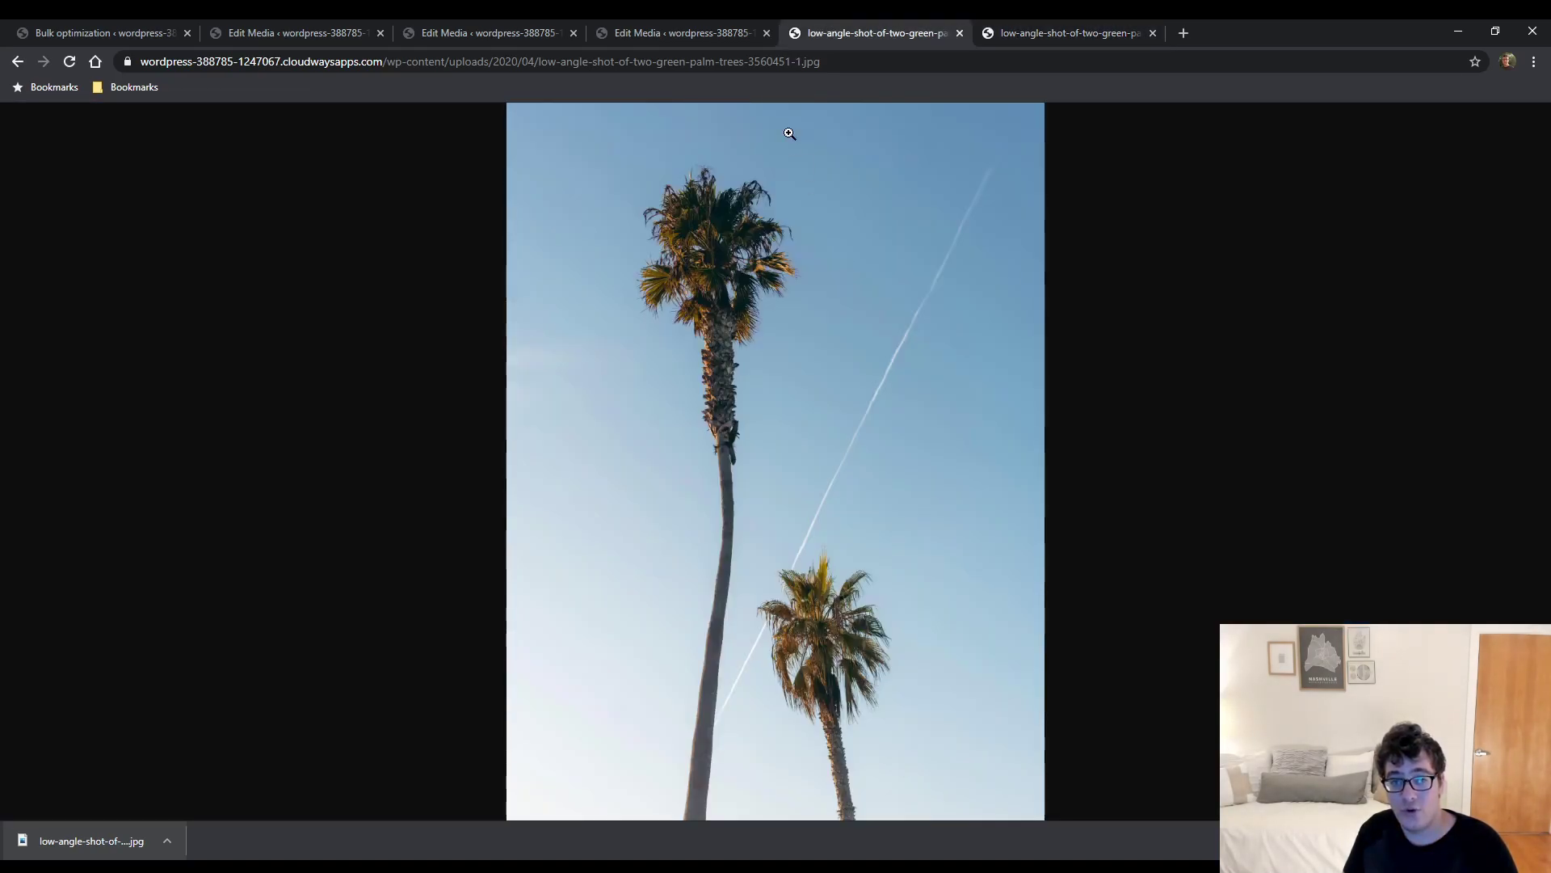
pyautogui.click(691, 28)
pyautogui.click(165, 27)
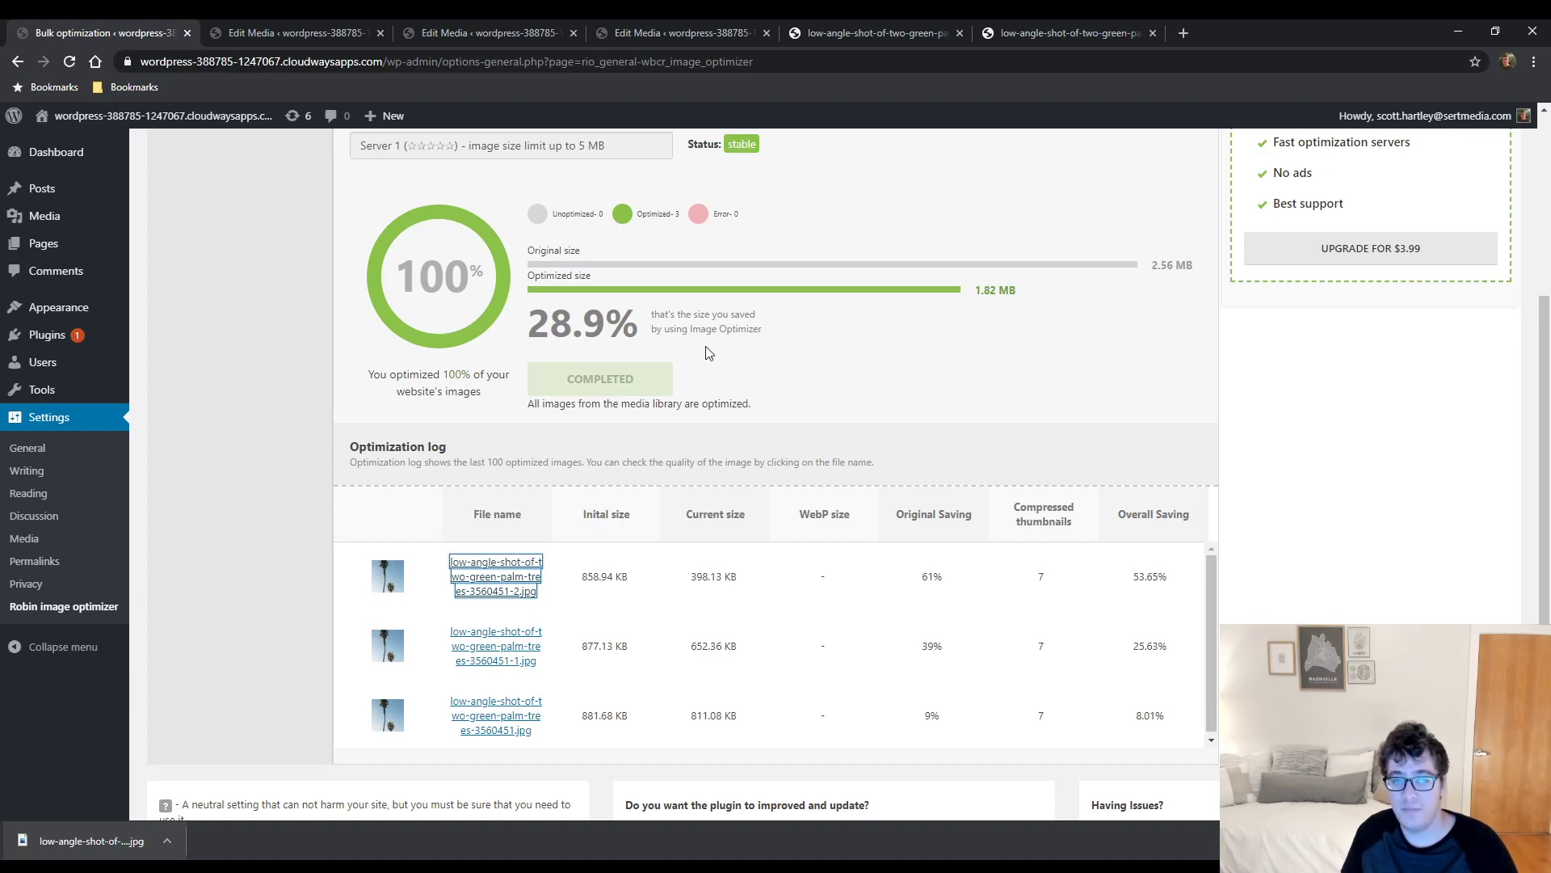
pyautogui.scroll(2, 684, 310)
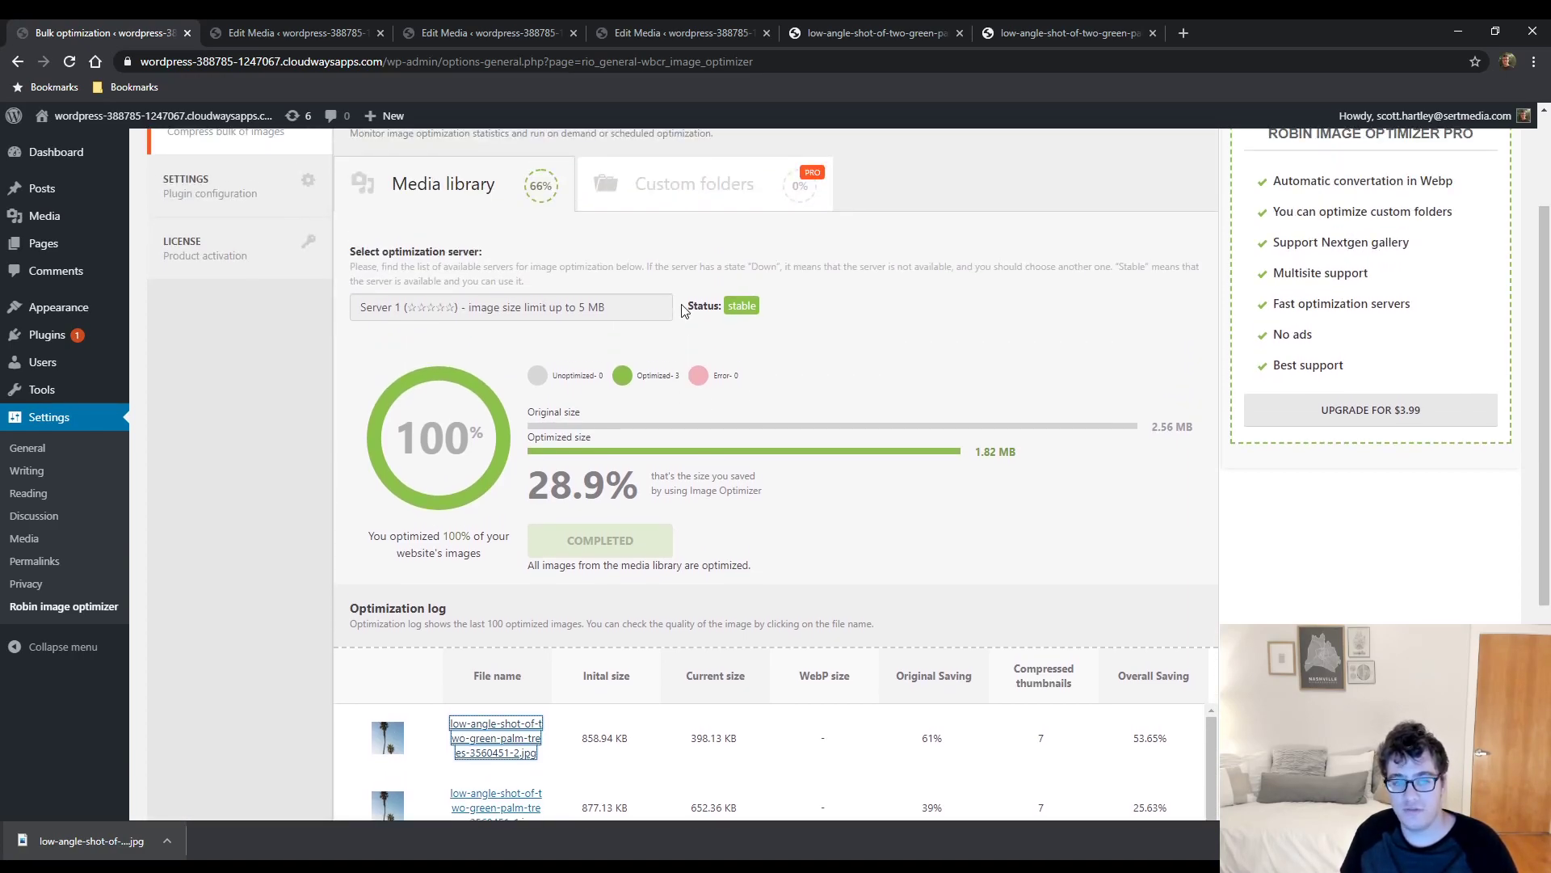